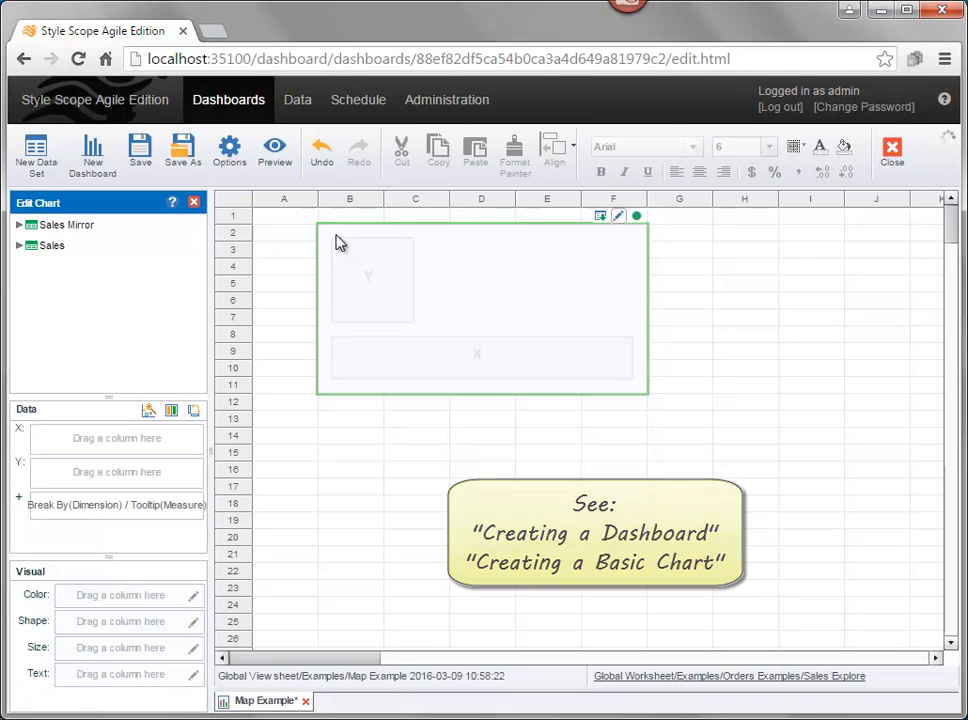
Step: Enlarge the empty chart to about column J and row 24, and move it into column A near the sheet's upper-left corner
{"action": "left_click", "coordinate": [493, 308]}
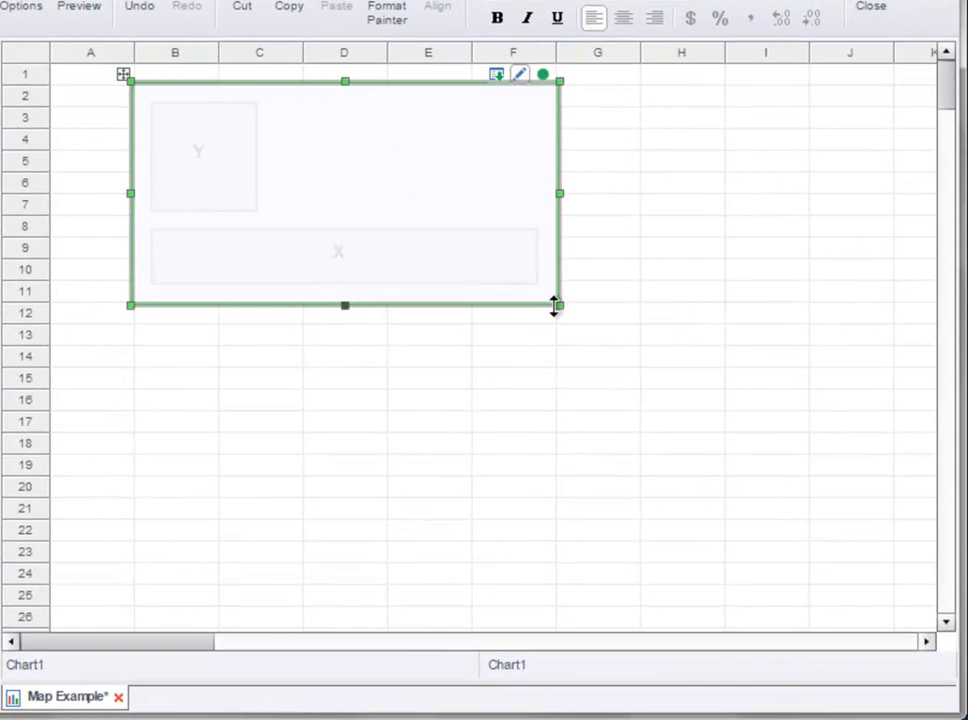
{"action": "left_click_drag", "start_coordinate": [557, 306], "coordinate": [876, 600]}
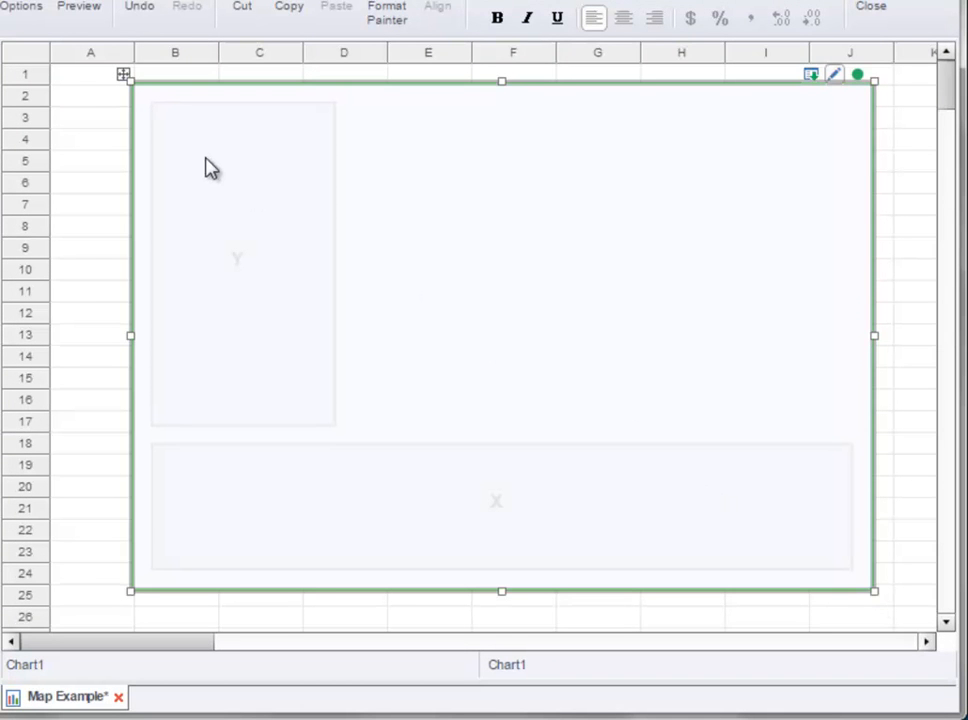
{"action": "left_click_drag", "start_coordinate": [123, 77], "coordinate": [70, 67]}
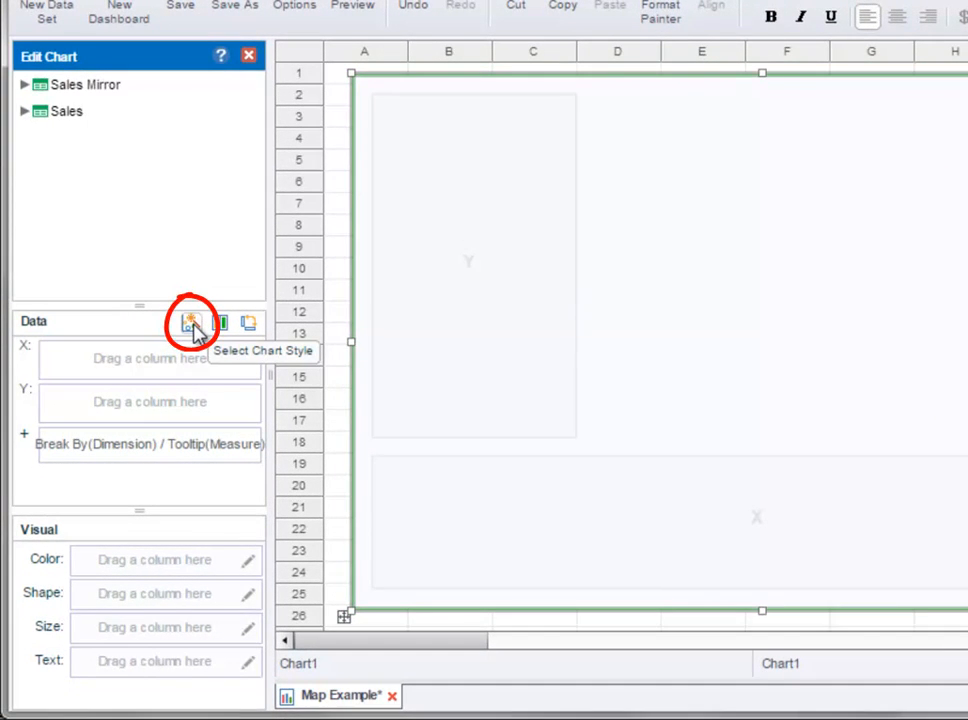
Step: Set the chart style to the map type and enlarge the Data area to show all its fields, including Path
{"action": "left_click", "coordinate": [191, 324]}
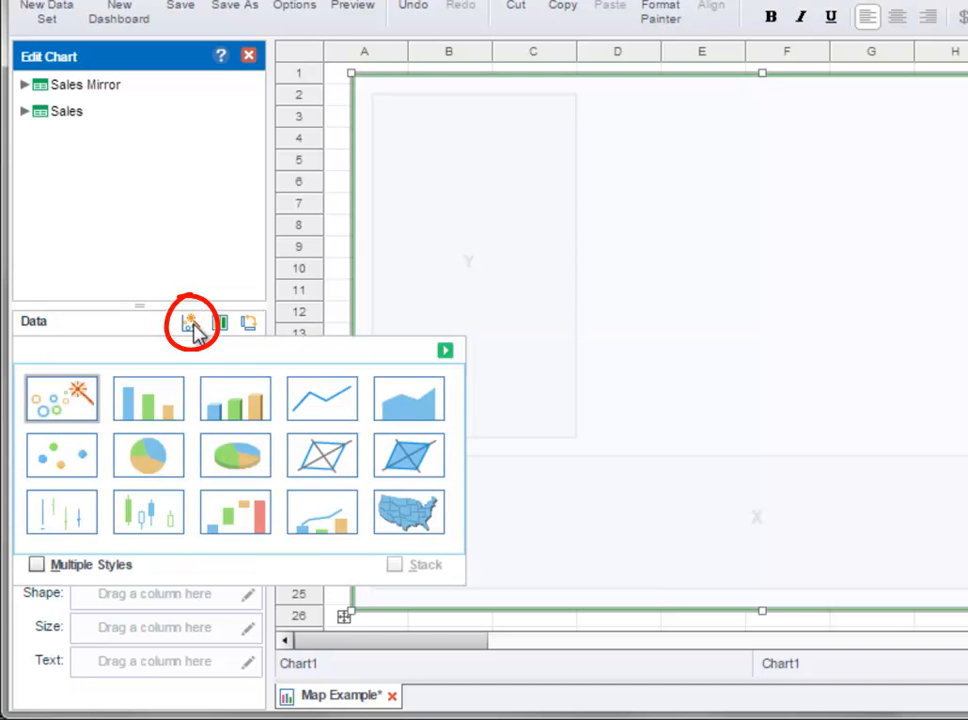
{"action": "left_click", "coordinate": [414, 522]}
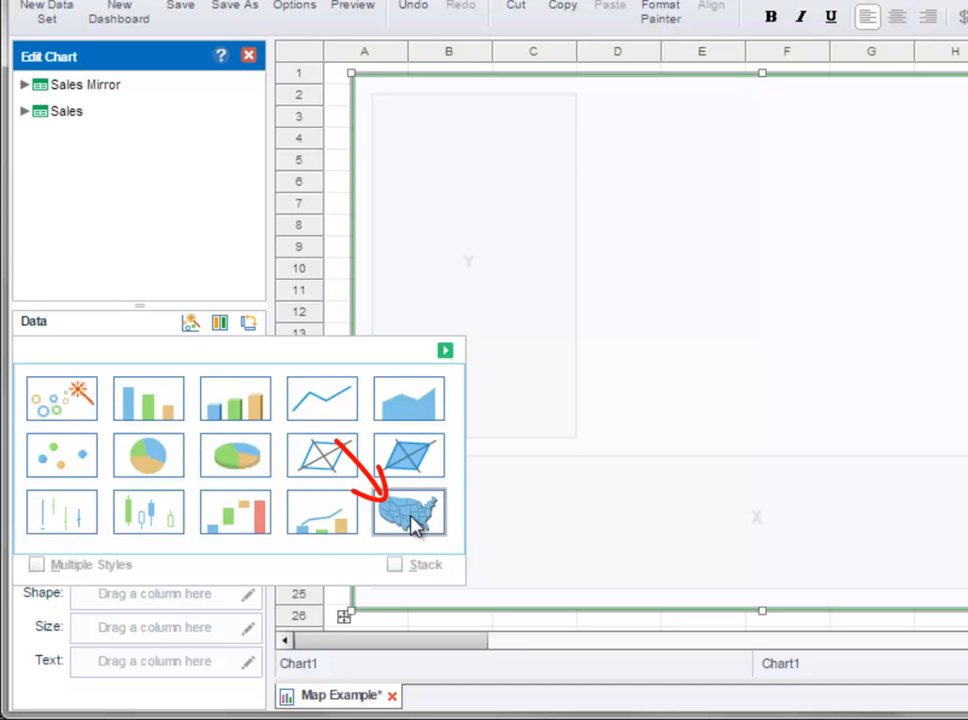
{"action": "left_click", "coordinate": [445, 351]}
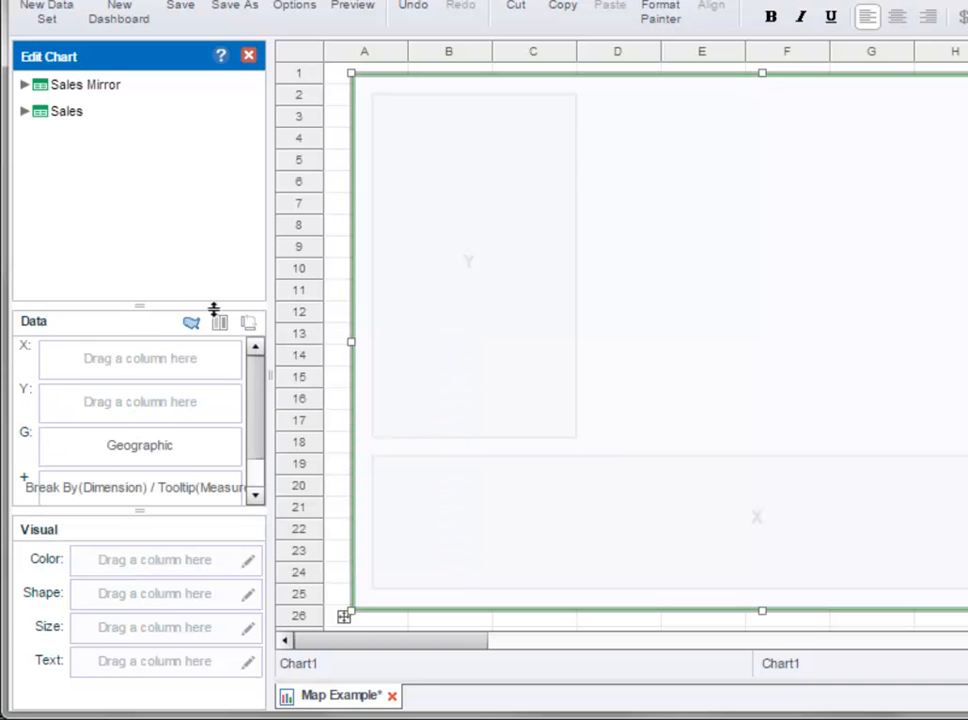
{"action": "left_click_drag", "start_coordinate": [179, 307], "coordinate": [175, 259]}
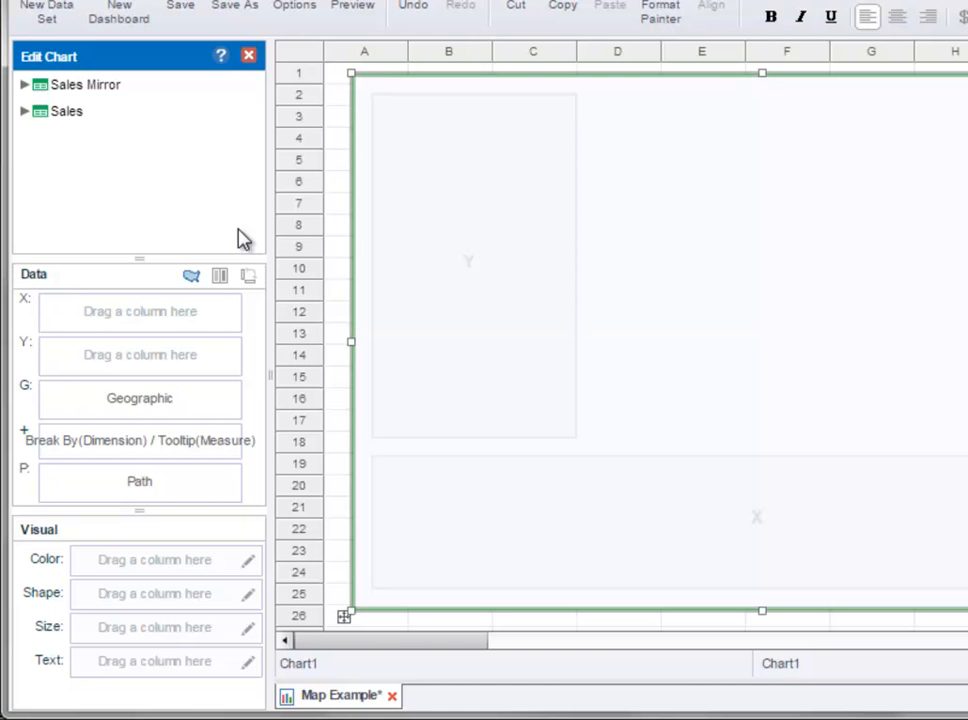
Step: Set the State dimension of the Sales Mirror data set as geographic
{"action": "left_click", "coordinate": [27, 87]}
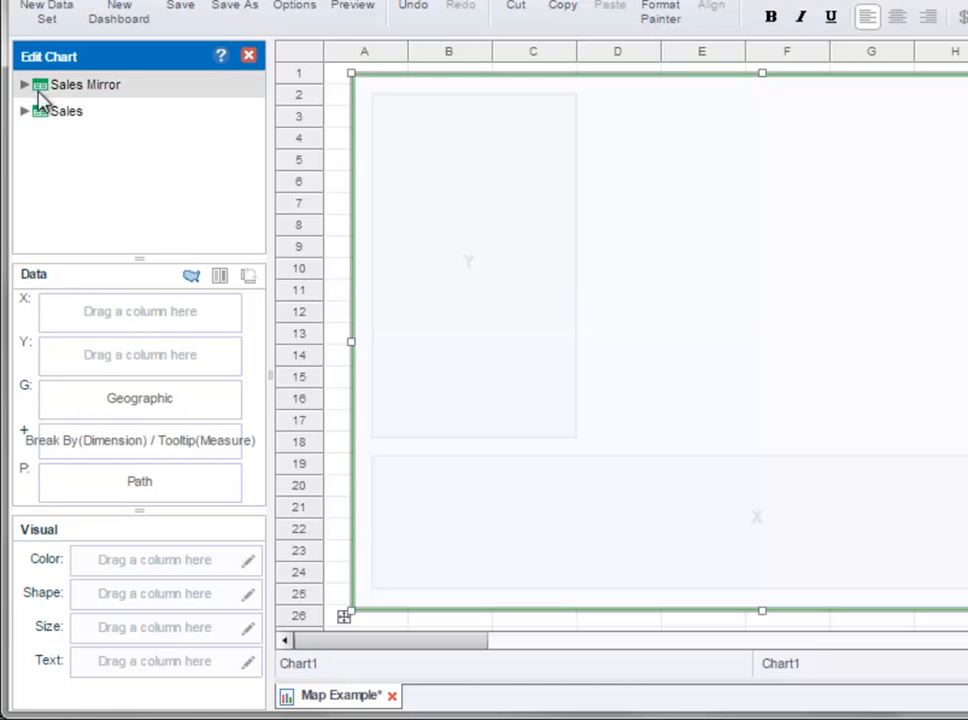
{"action": "left_click", "coordinate": [45, 111]}
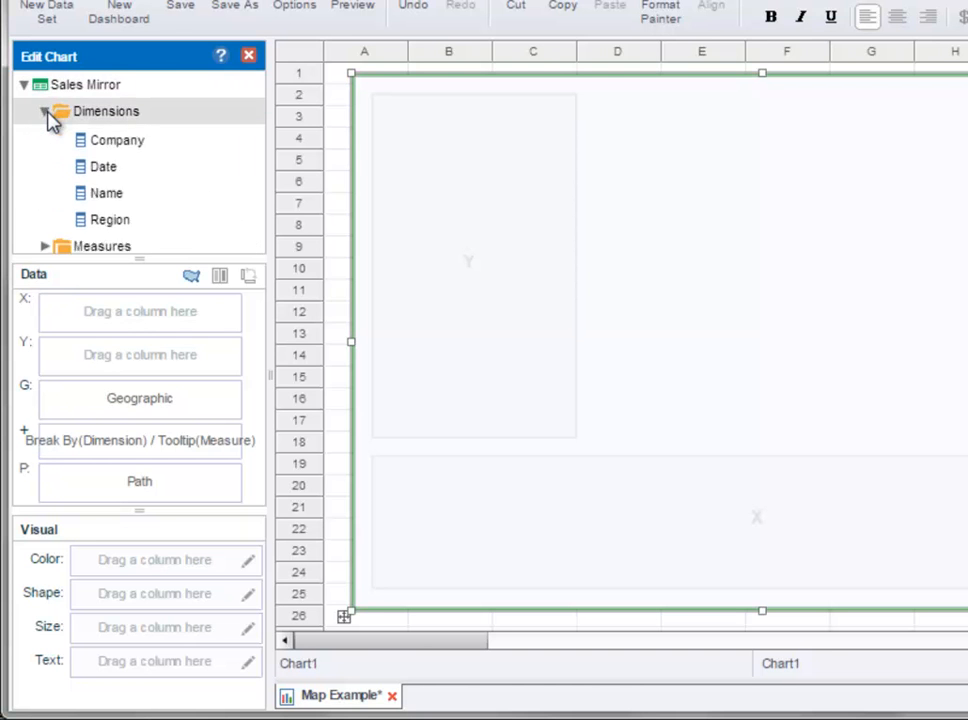
{"action": "left_click_drag", "start_coordinate": [251, 137], "coordinate": [255, 166]}
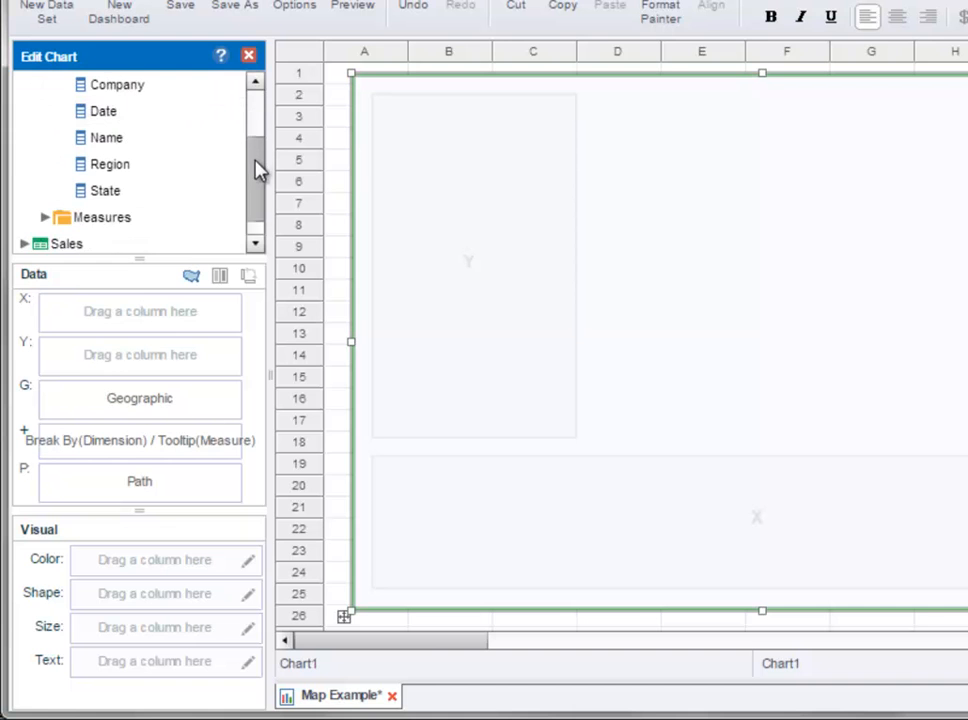
{"action": "right_click", "coordinate": [145, 194]}
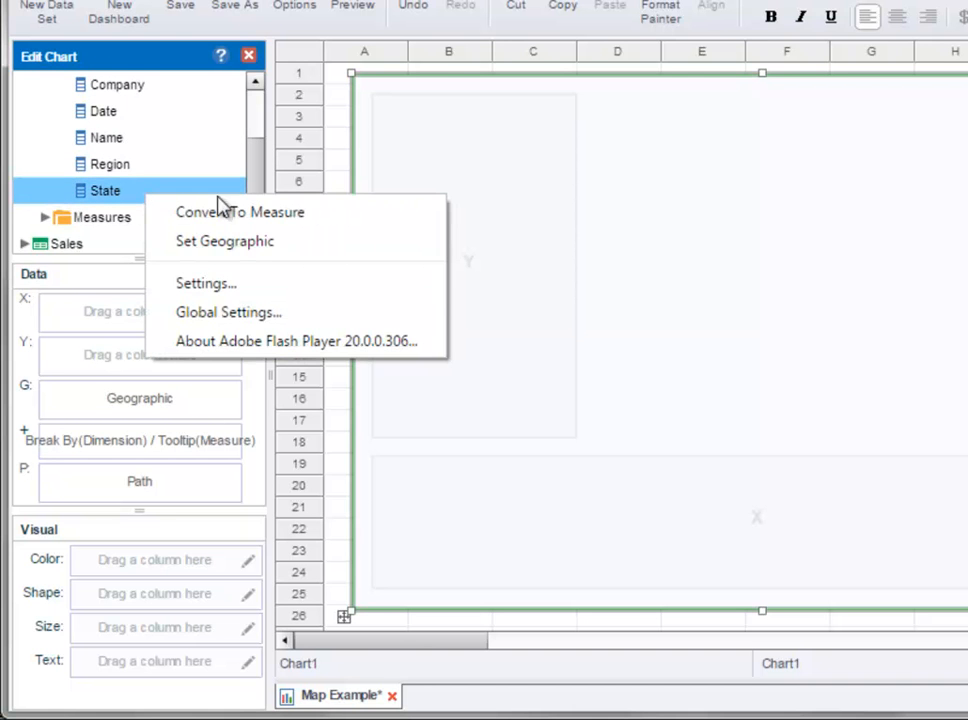
{"action": "left_click", "coordinate": [304, 243]}
Step: Assign the geographic State dimension to the chart's Geographic field to plot the states on the map
{"action": "left_click_drag", "start_coordinate": [257, 205], "coordinate": [256, 170]}
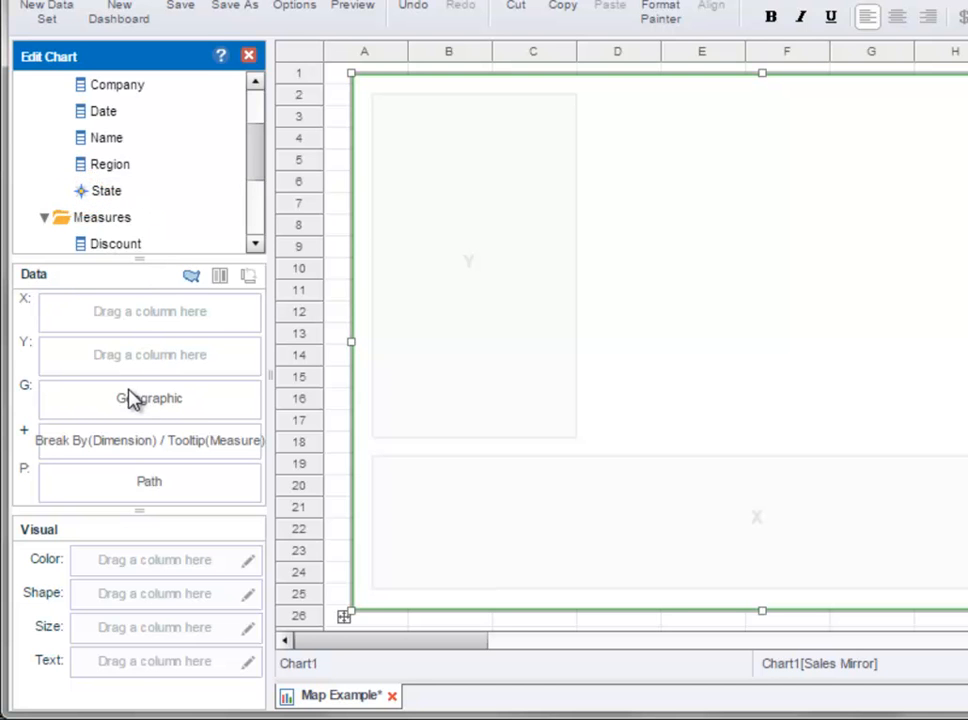
{"action": "left_click", "coordinate": [141, 199]}
{"action": "left_click_drag", "start_coordinate": [141, 199], "coordinate": [134, 402]}
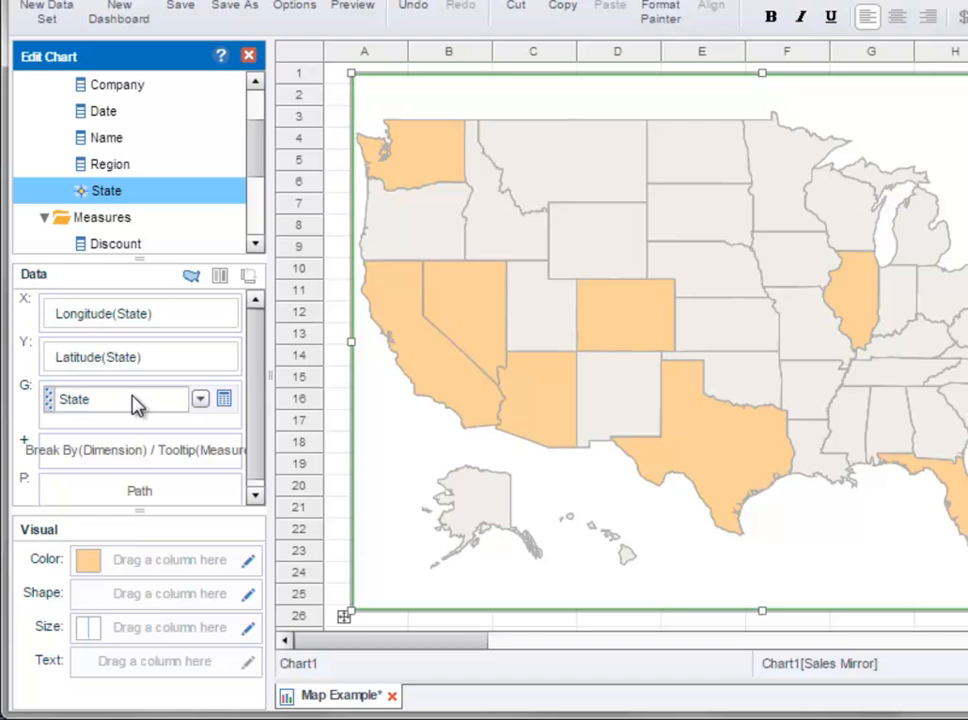
{"action": "mouse_move", "coordinate": [434, 293]}
Step: Edit State's geographic settings, keeping the U.S. map and choosing the State layer
{"action": "right_click", "coordinate": [139, 201]}
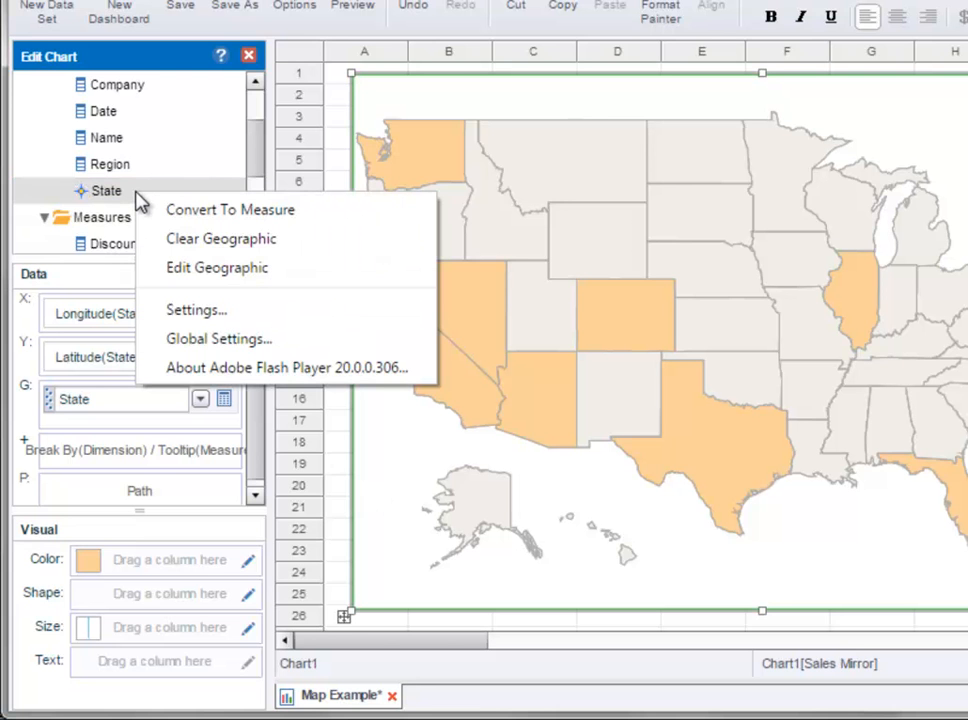
{"action": "left_click", "coordinate": [303, 279]}
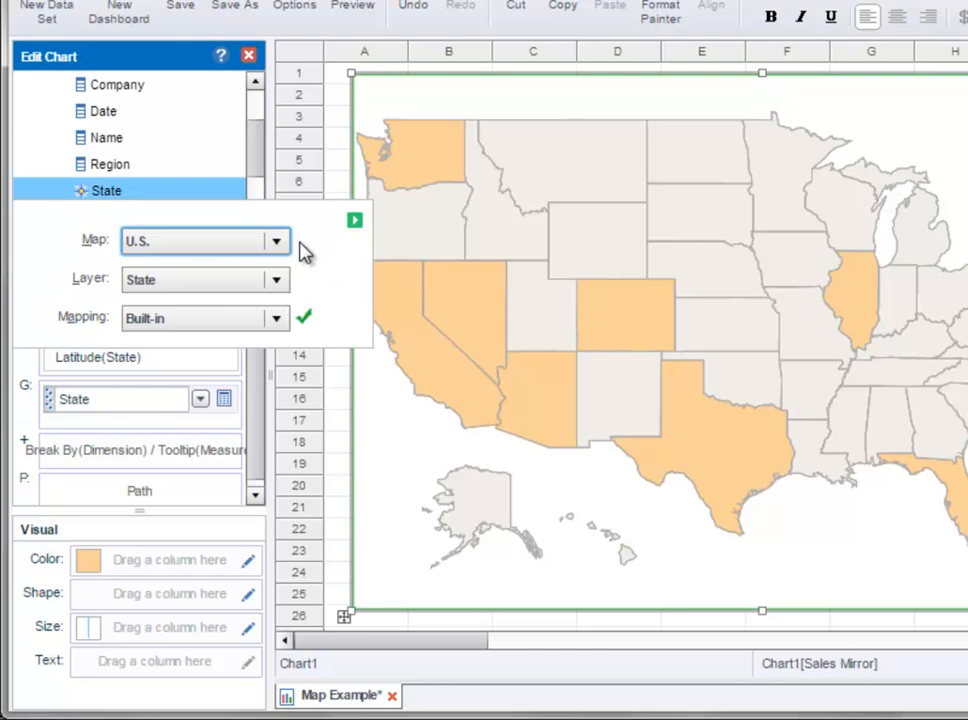
{"action": "left_click", "coordinate": [284, 279]}
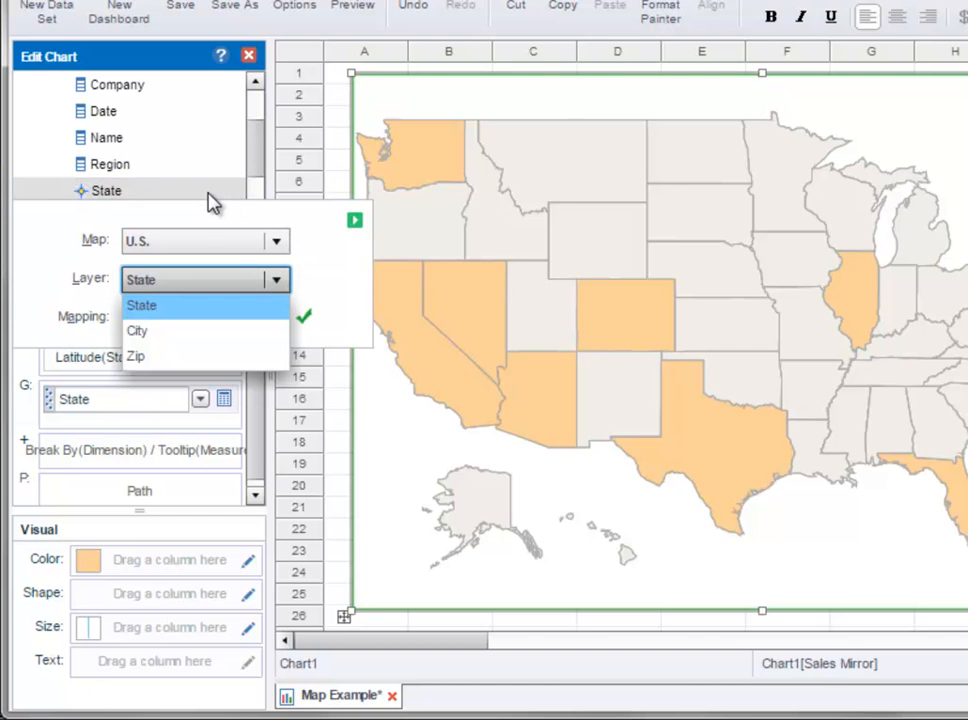
{"action": "left_click", "coordinate": [195, 313]}
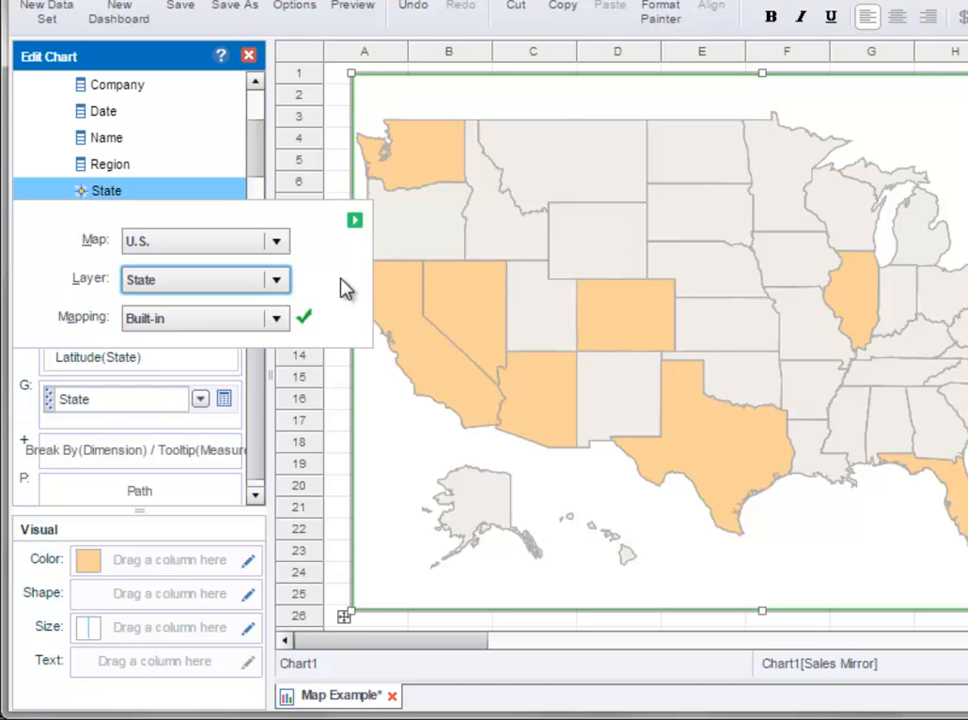
Step: Show the automatically matched values in State's geographic mapping and remove the match between CT and Connecticut
{"action": "left_click", "coordinate": [306, 320]}
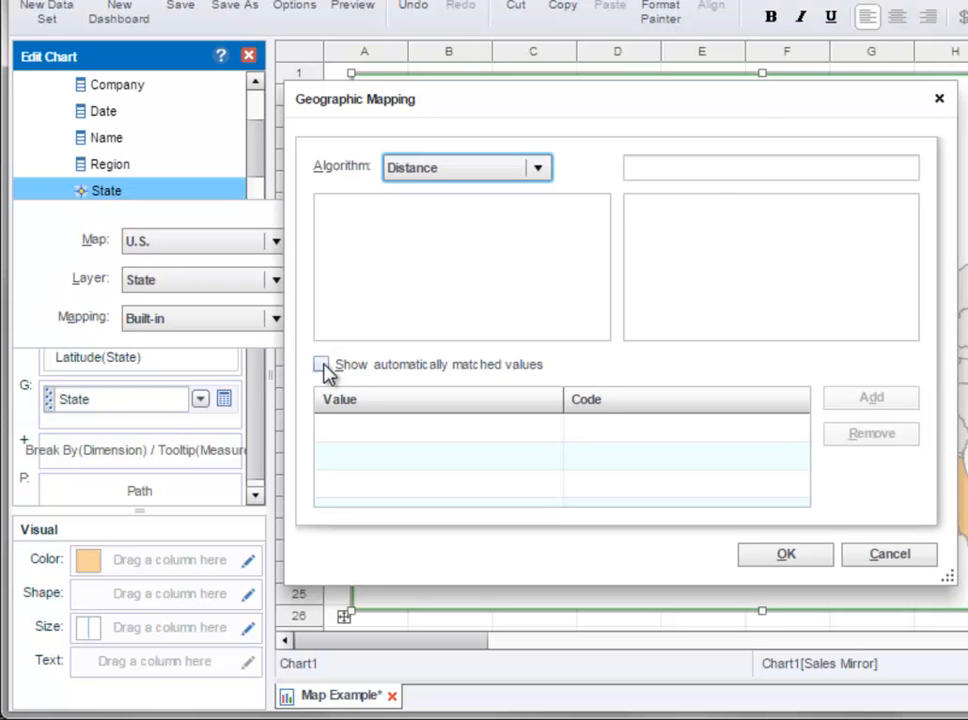
{"action": "left_click", "coordinate": [322, 365]}
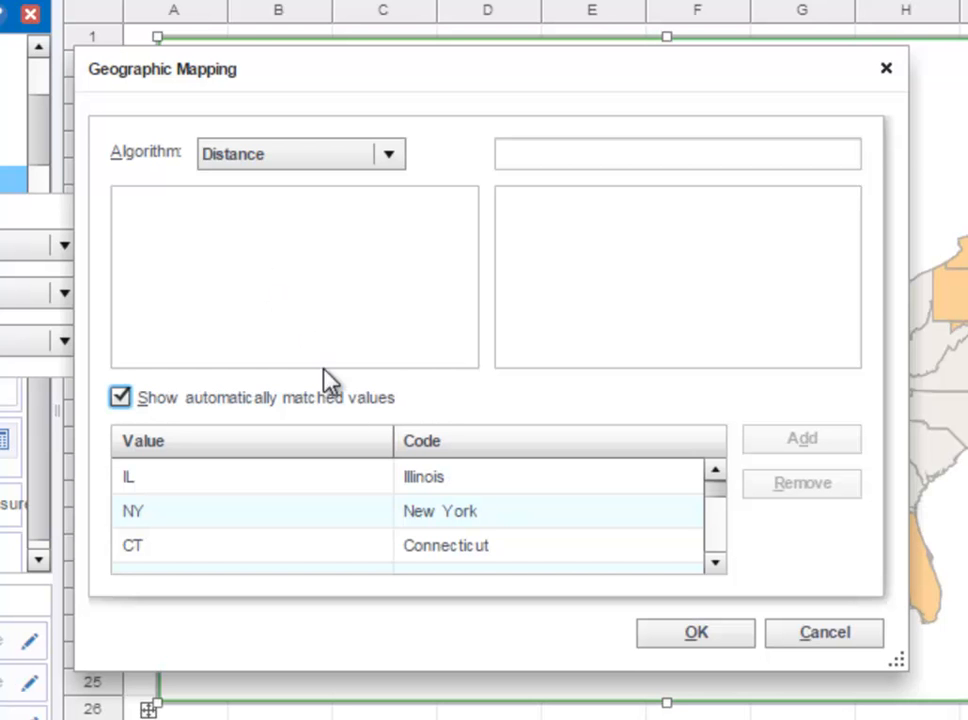
{"action": "left_click", "coordinate": [346, 552]}
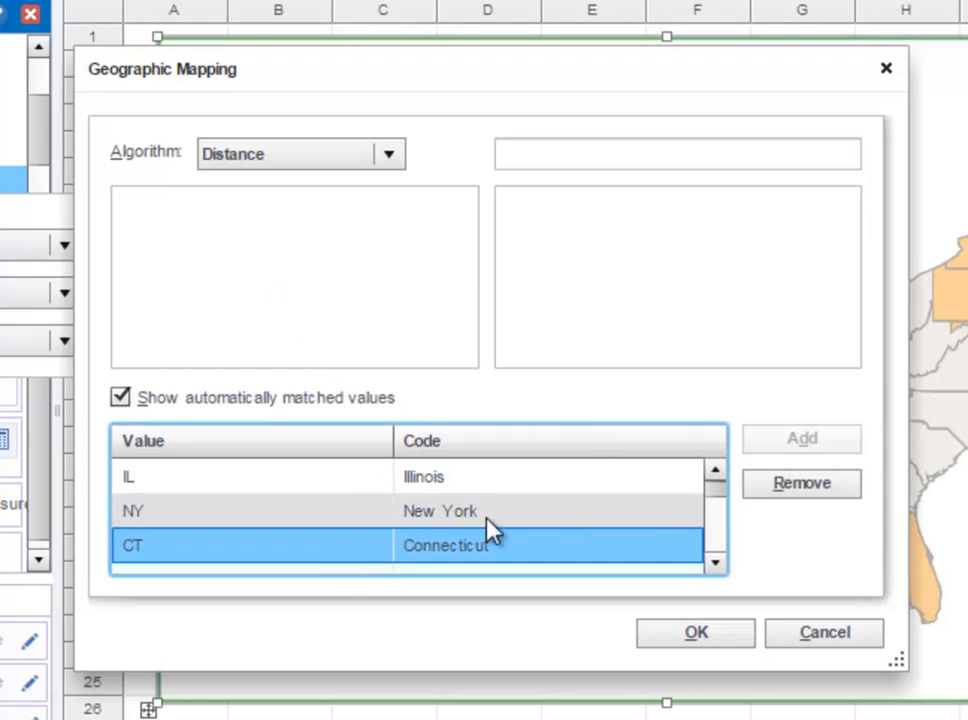
{"action": "left_click", "coordinate": [768, 496]}
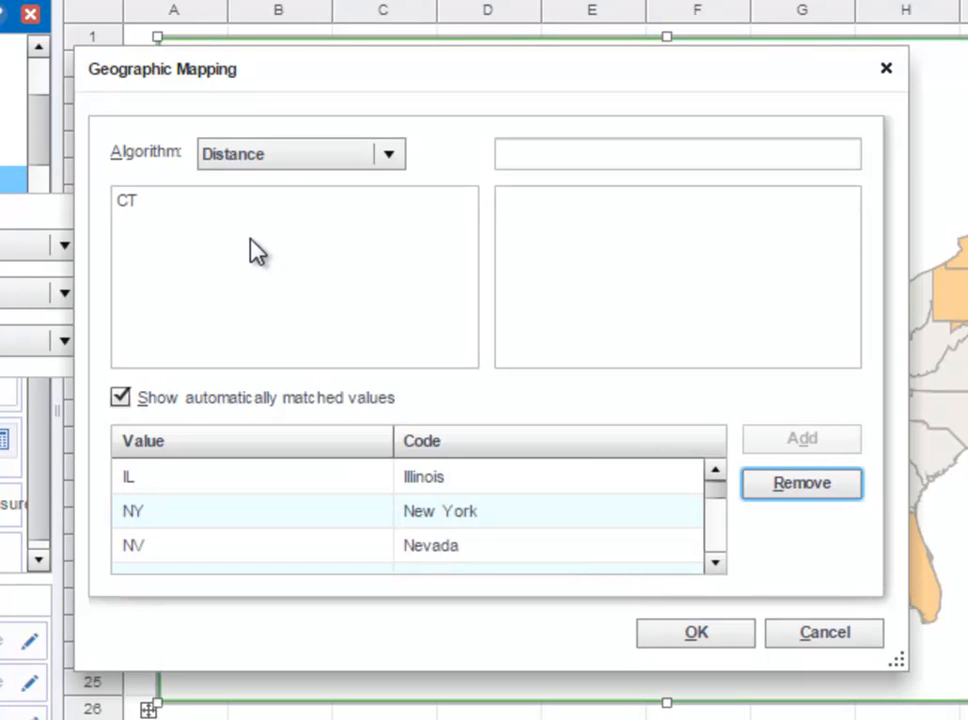
Step: Match the CT value manually to Connecticut, then accept the mapping and apply the geographic settings
{"action": "left_click", "coordinate": [173, 200]}
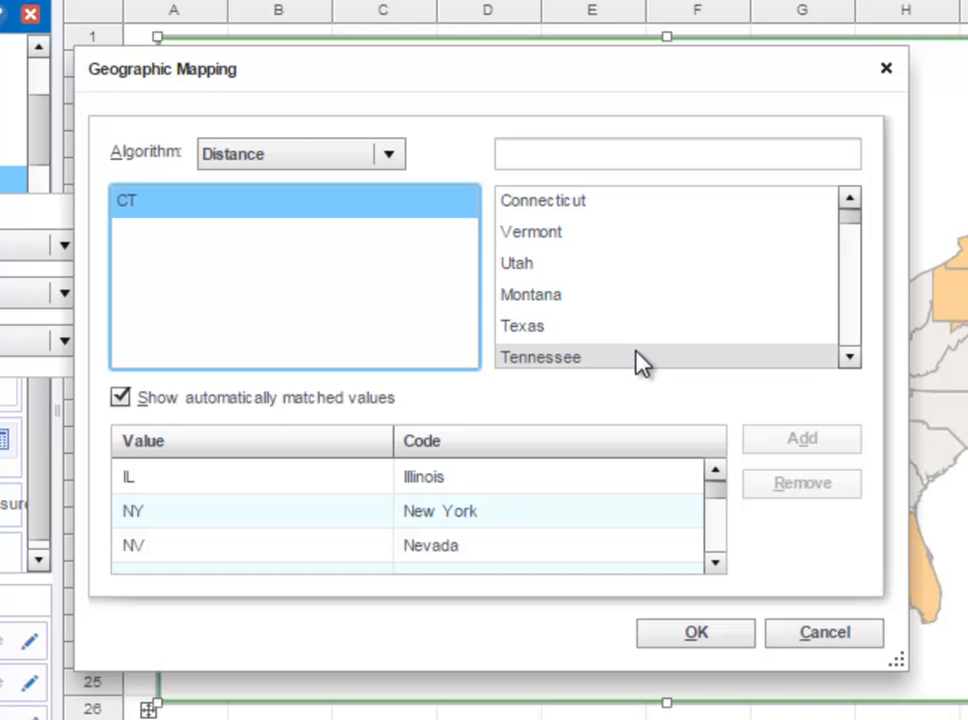
{"action": "left_click", "coordinate": [628, 205]}
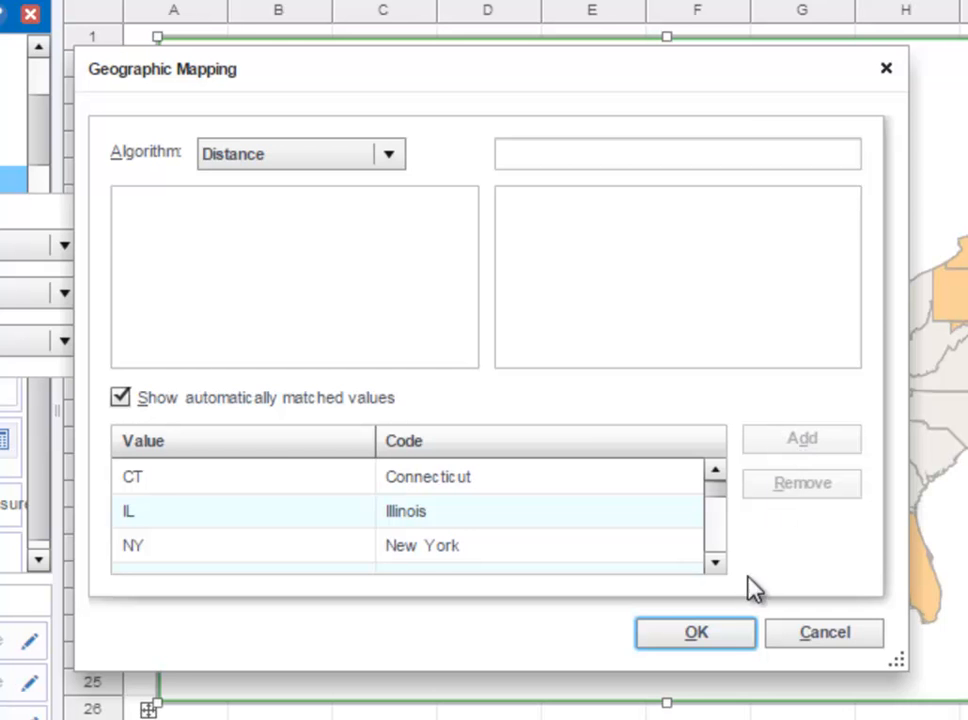
{"action": "left_click", "coordinate": [735, 640]}
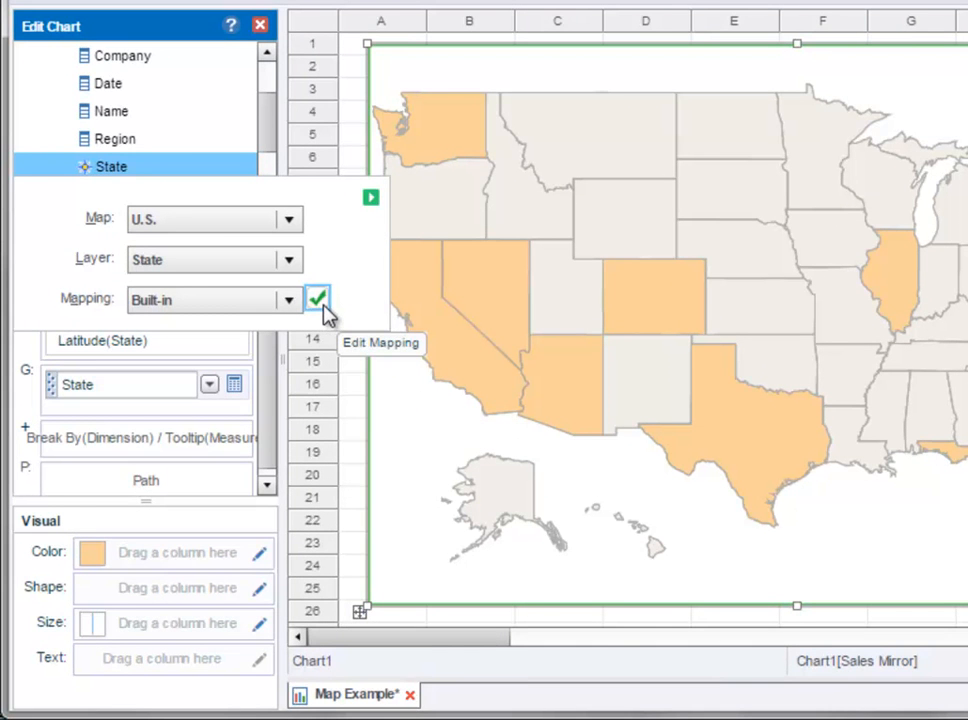
{"action": "left_click", "coordinate": [371, 201]}
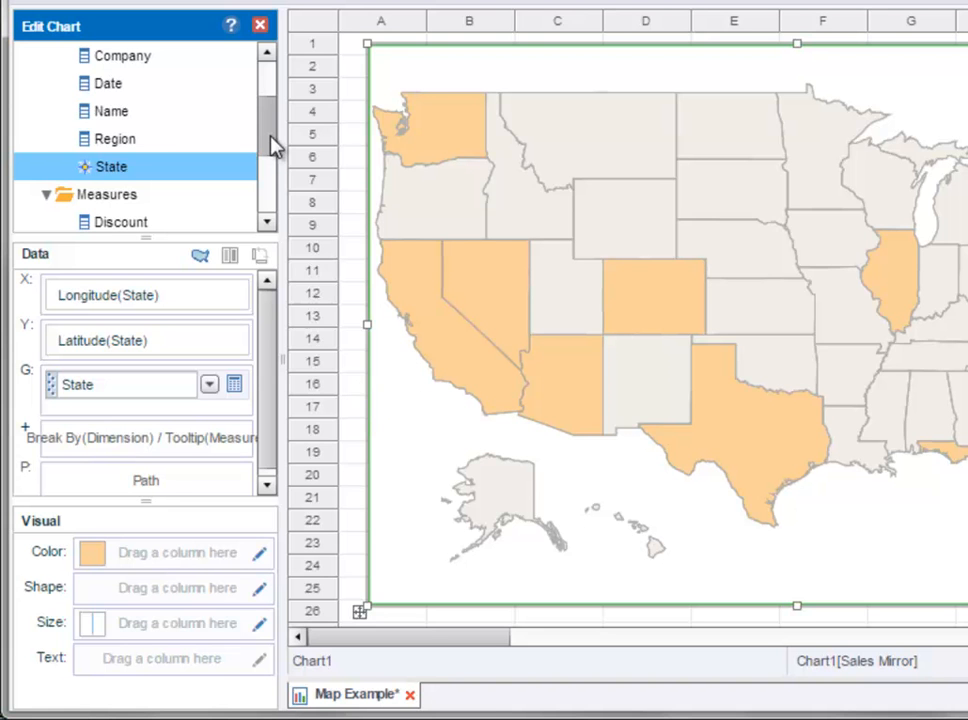
Step: Assign the Total measure to the map's Color property to shade the states by total
{"action": "left_click_drag", "start_coordinate": [270, 145], "coordinate": [272, 188]}
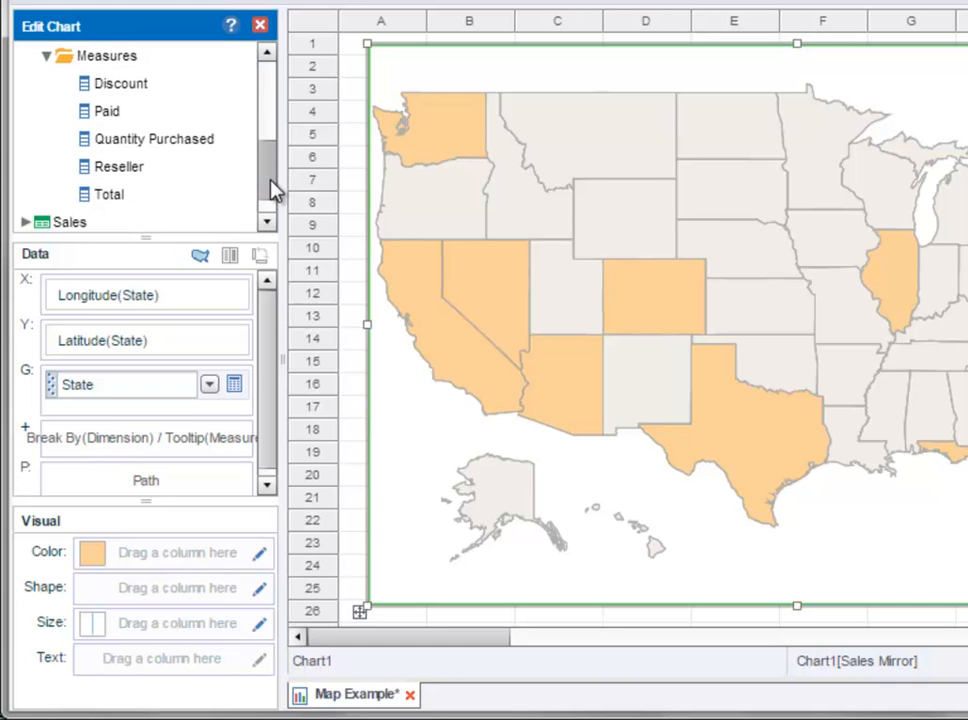
{"action": "left_click", "coordinate": [176, 199]}
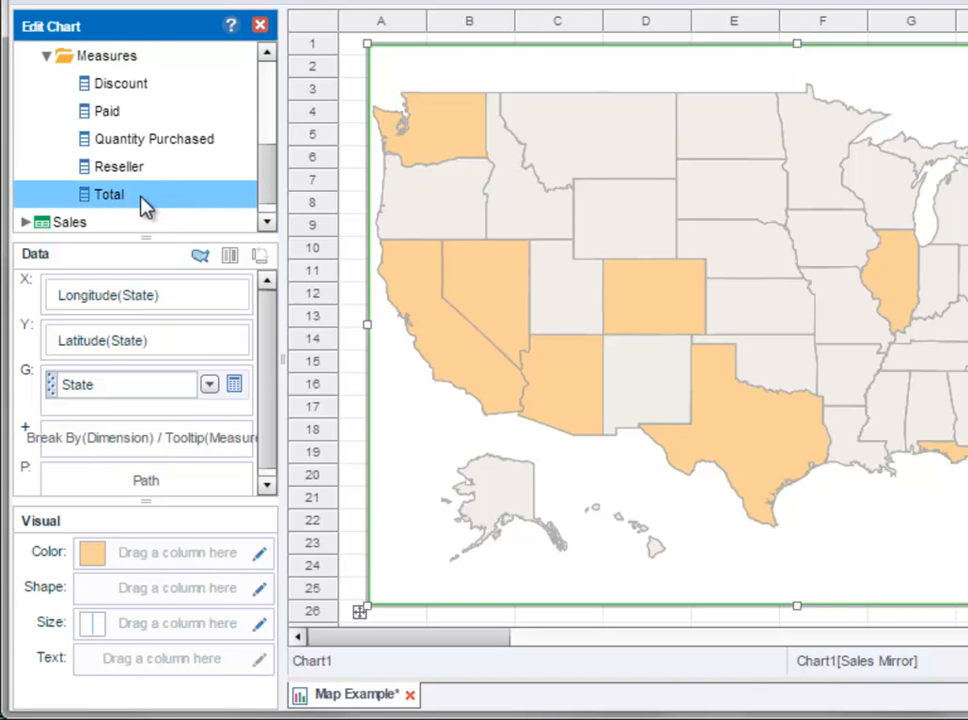
{"action": "left_click_drag", "start_coordinate": [145, 205], "coordinate": [158, 560]}
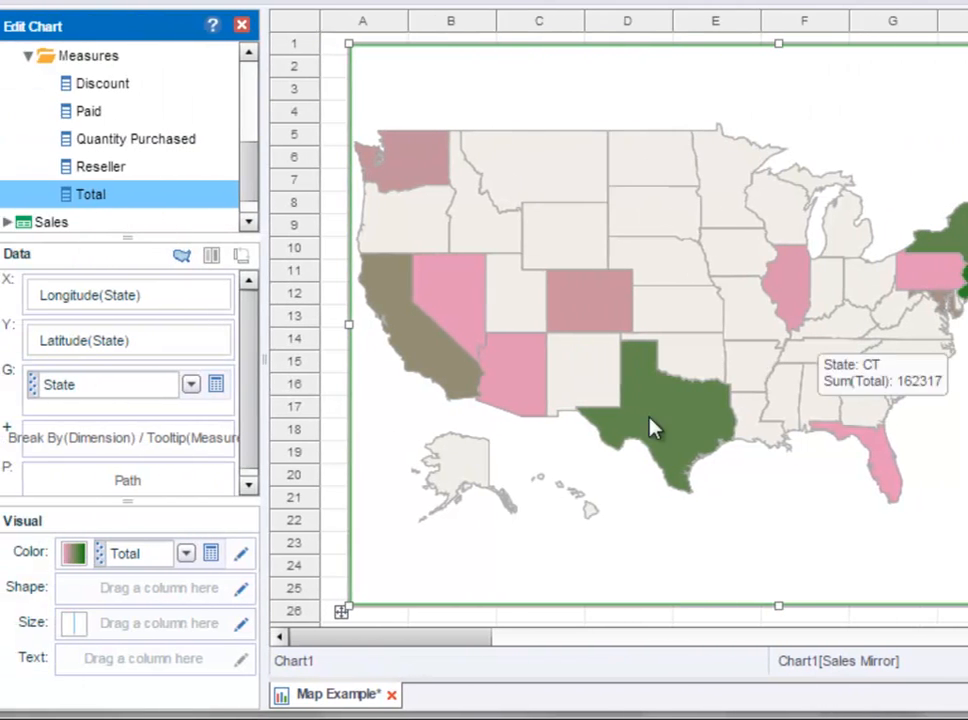
Step: Set the starting color of the custom gradient for Total to white (FFFFFF) and apply it to the map
{"action": "left_click", "coordinate": [263, 558]}
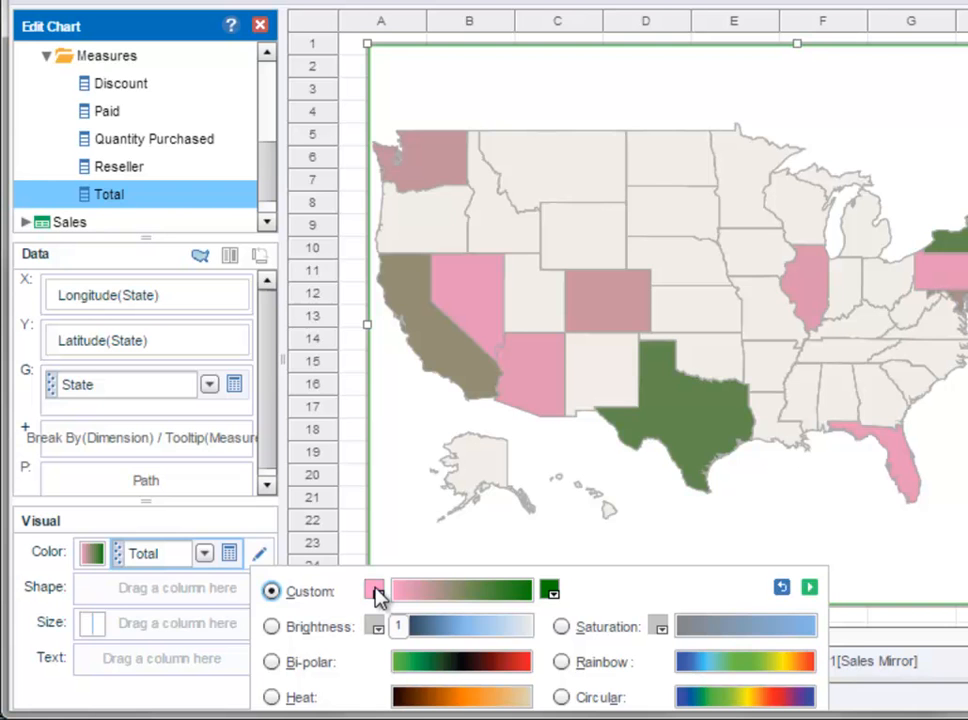
{"action": "left_click", "coordinate": [377, 597]}
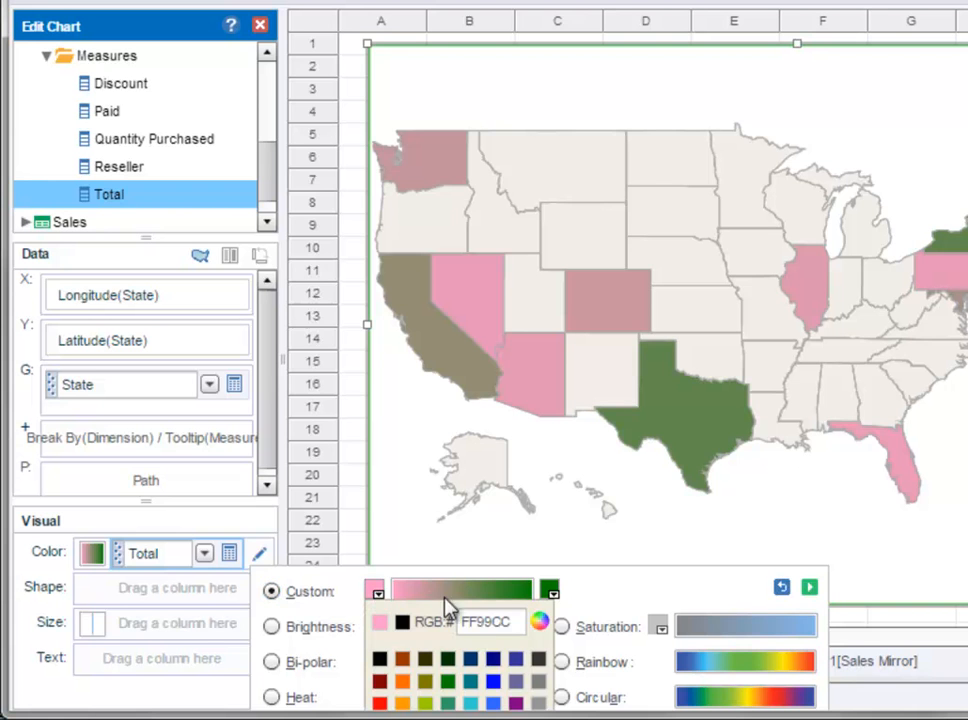
{"action": "left_click", "coordinate": [489, 619]}
{"action": "key", "text": "ctrl+a"}
{"action": "type", "text": "ffffff"}
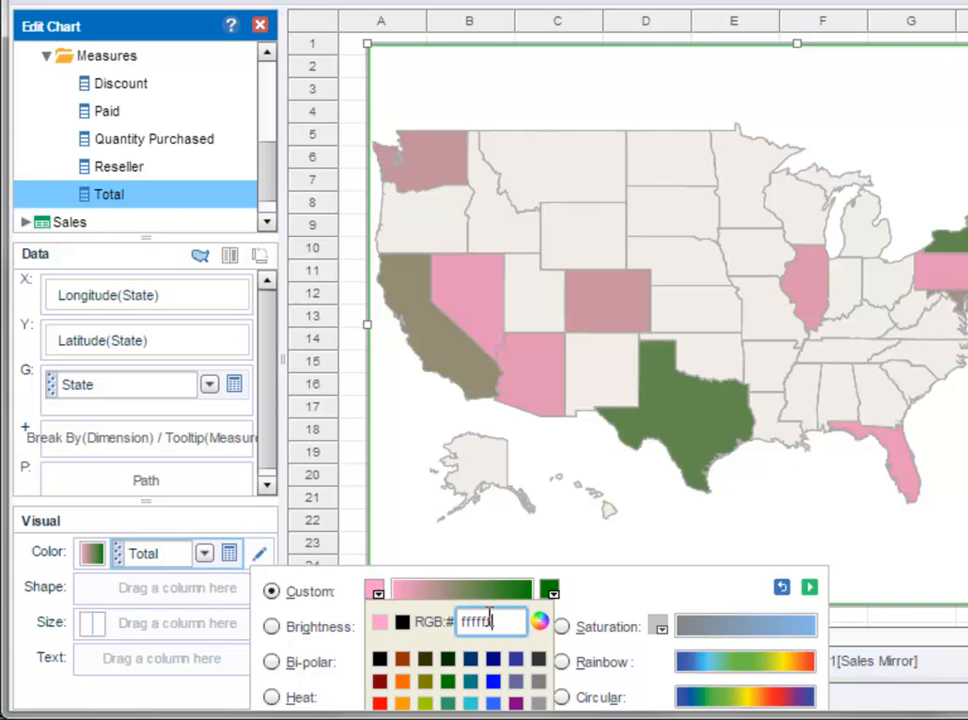
{"action": "key", "text": "Return"}
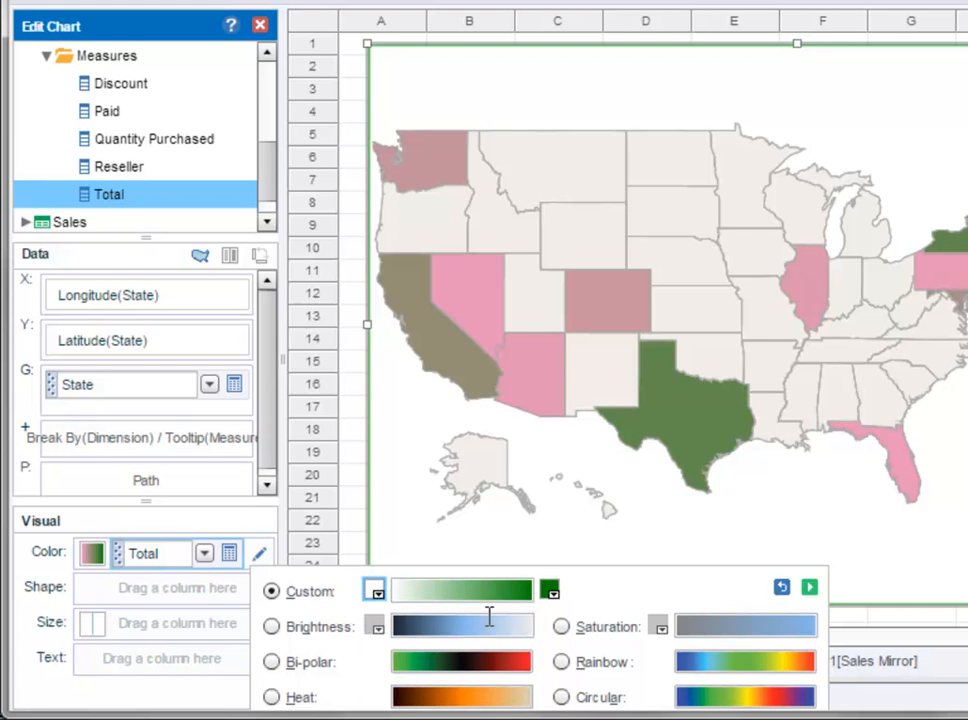
{"action": "left_click", "coordinate": [810, 589]}
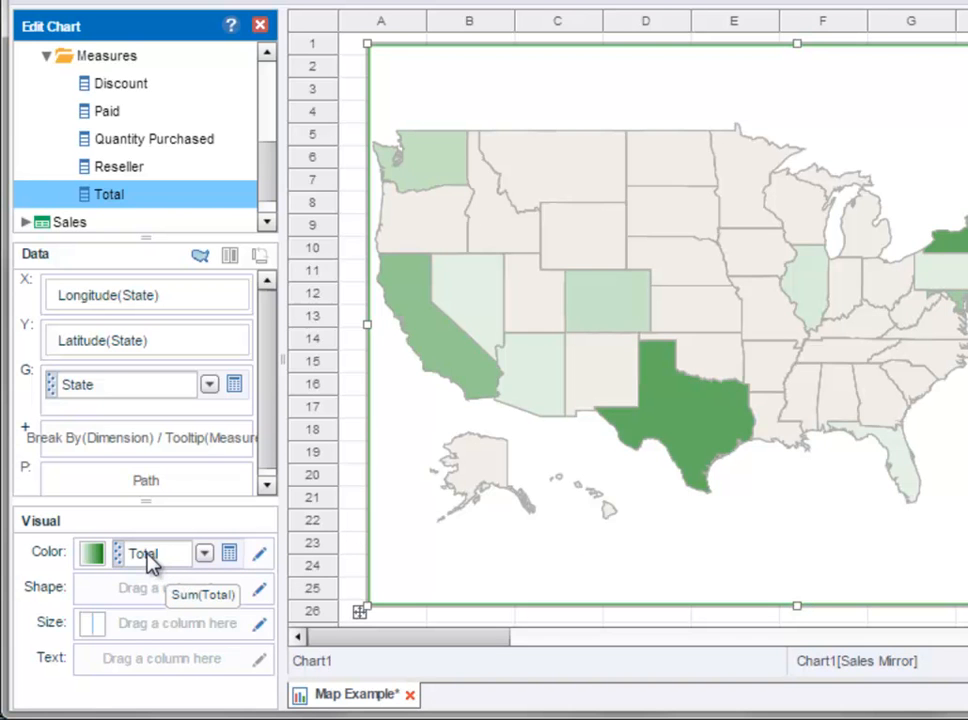
Step: Move the Total measure from the Color property to Shape, and check the California symbol's values on the map
{"action": "left_click_drag", "start_coordinate": [147, 562], "coordinate": [166, 603]}
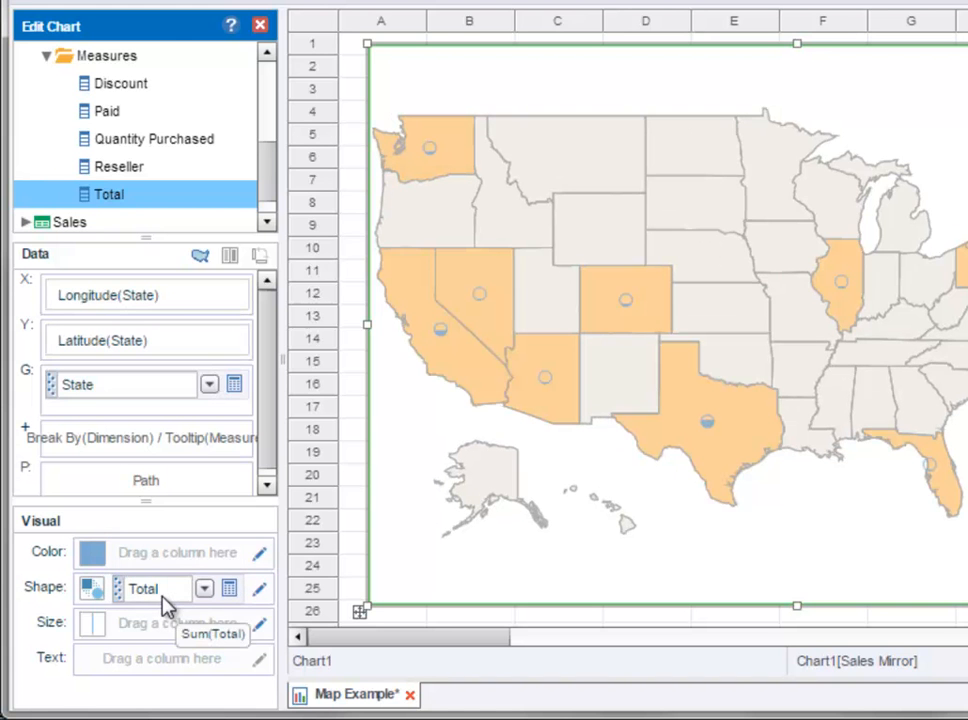
{"action": "mouse_move", "coordinate": [440, 333]}
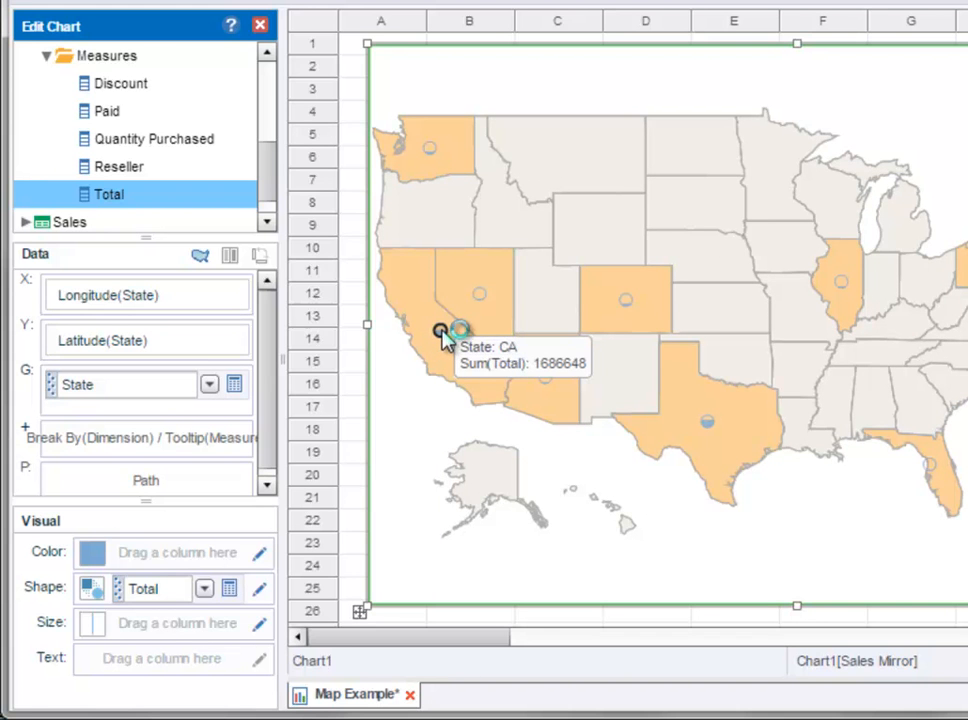
Step: Move the Total measure from Shape to Size, and from Size to Text to label the states with their totals
{"action": "left_click_drag", "start_coordinate": [168, 600], "coordinate": [168, 632]}
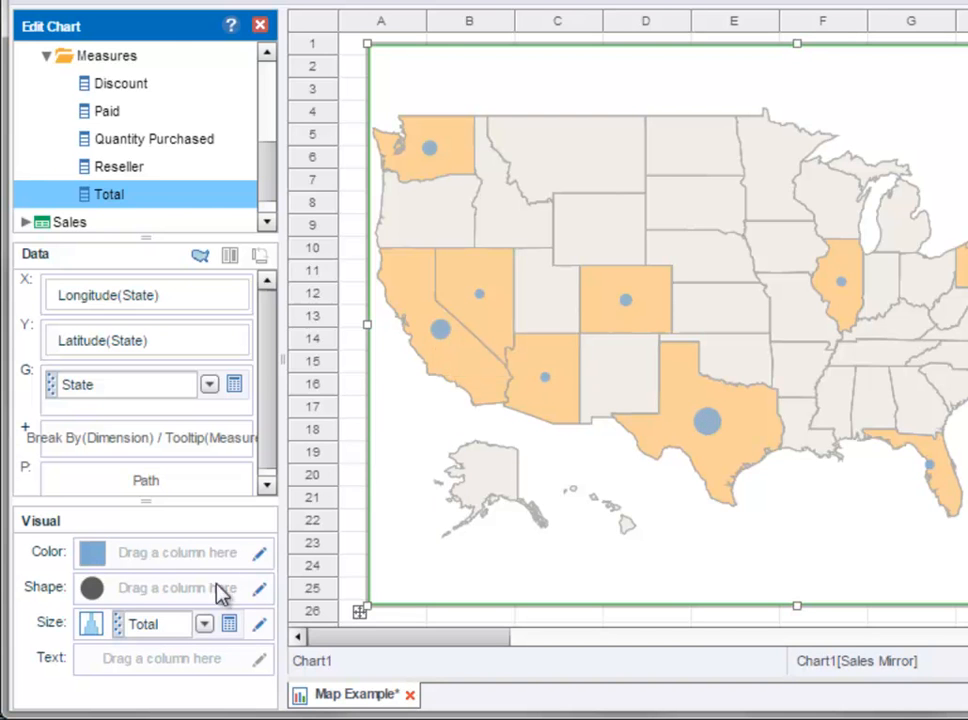
{"action": "left_click_drag", "start_coordinate": [155, 624], "coordinate": [166, 659]}
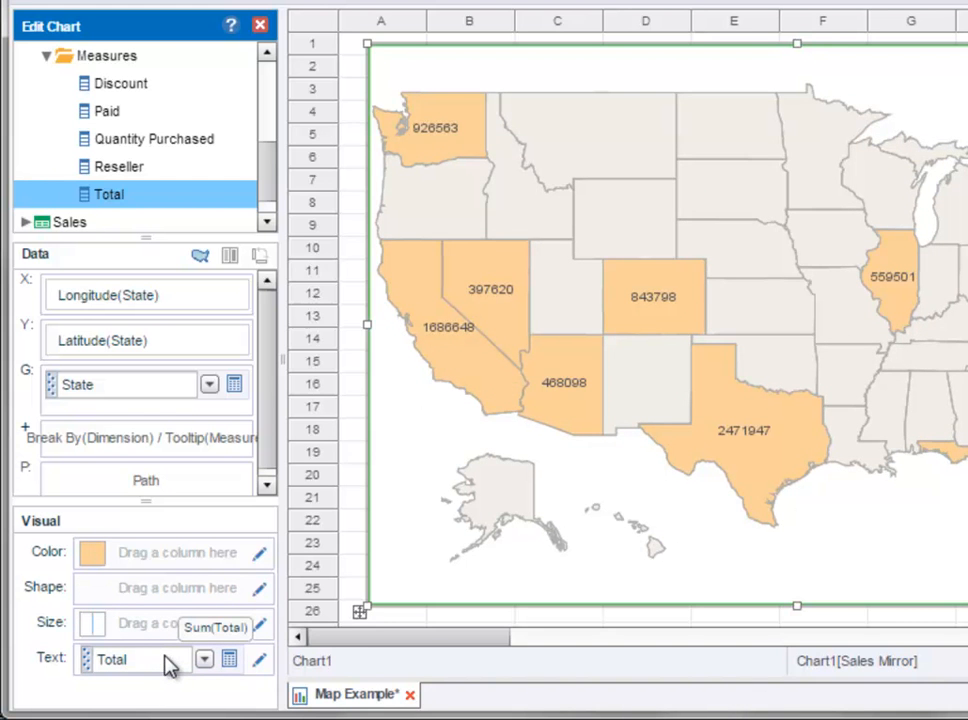
Step: Format the total labels on the map as currency and check the setting in their format options without further changes
{"action": "mouse_move", "coordinate": [444, 337]}
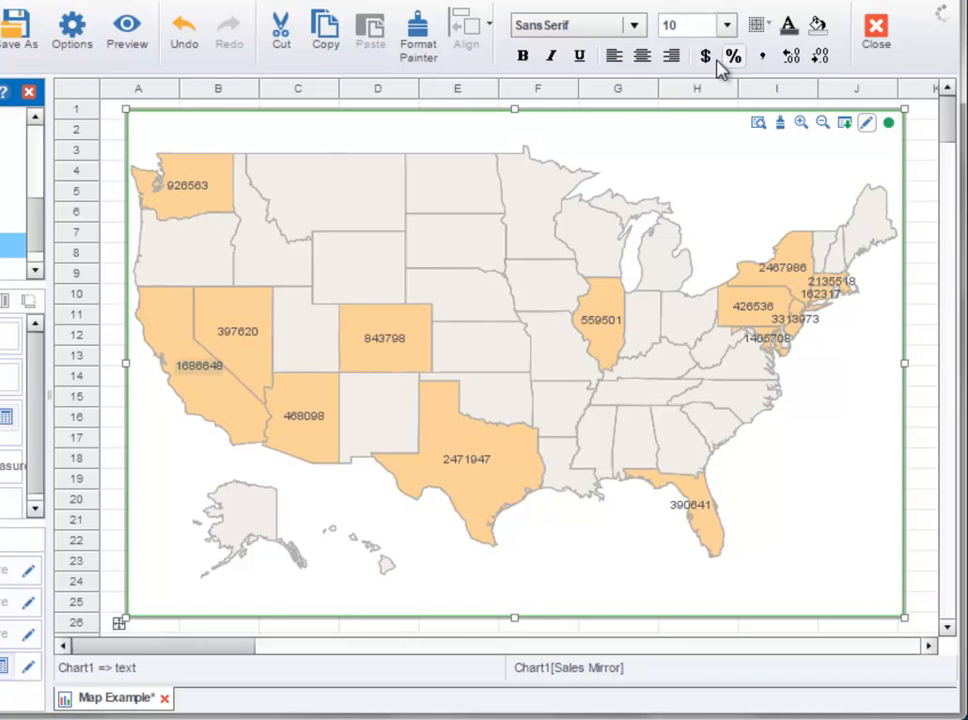
{"action": "left_click", "coordinate": [706, 57]}
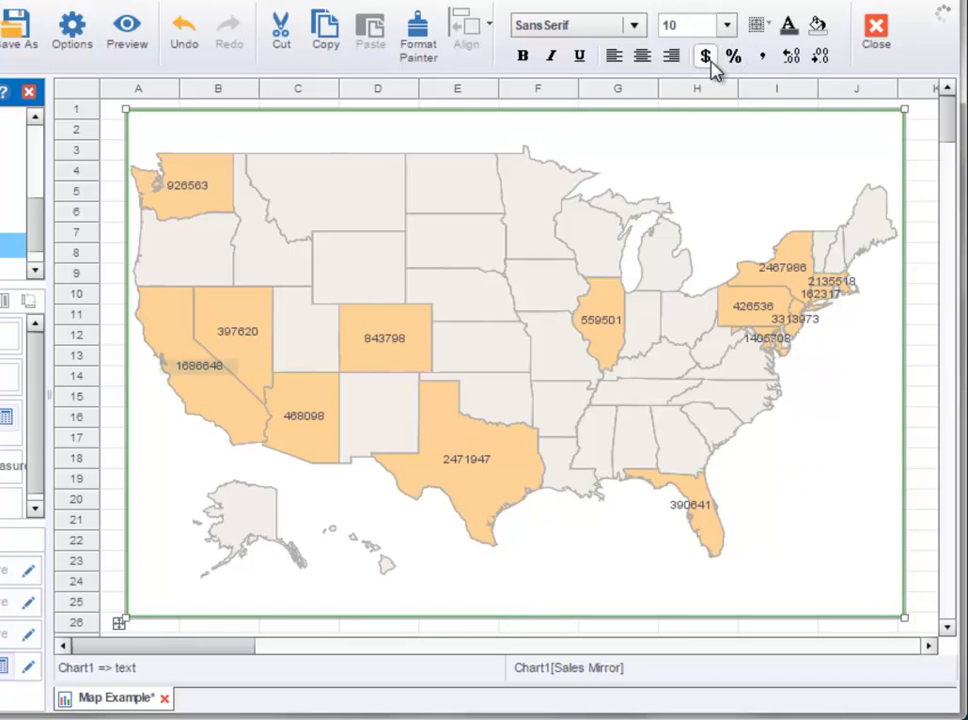
{"action": "right_click", "coordinate": [195, 373]}
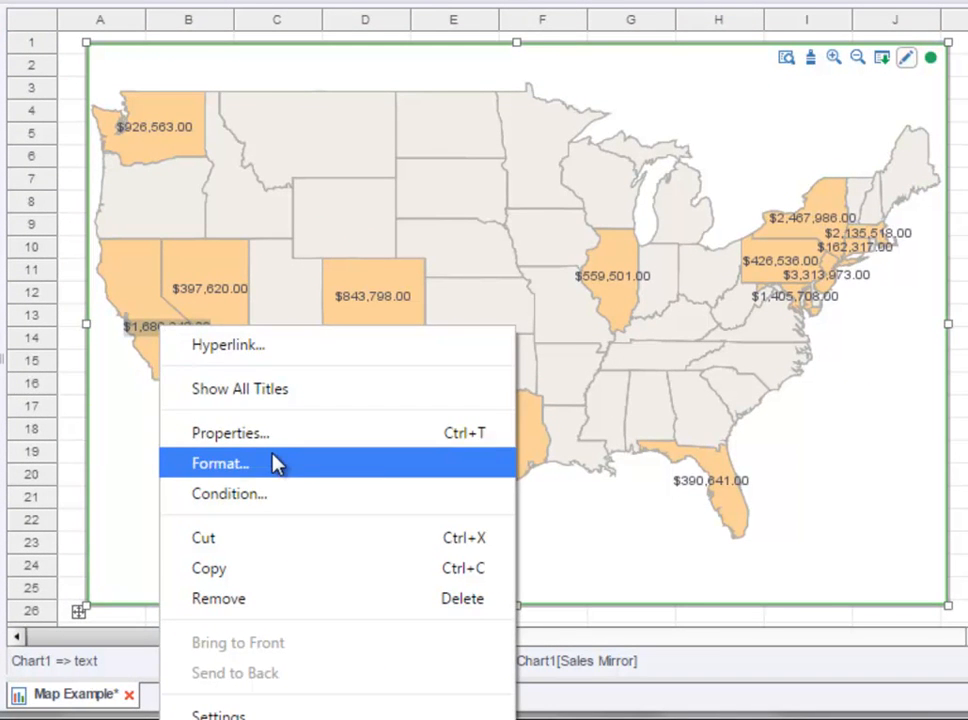
{"action": "left_click", "coordinate": [277, 463]}
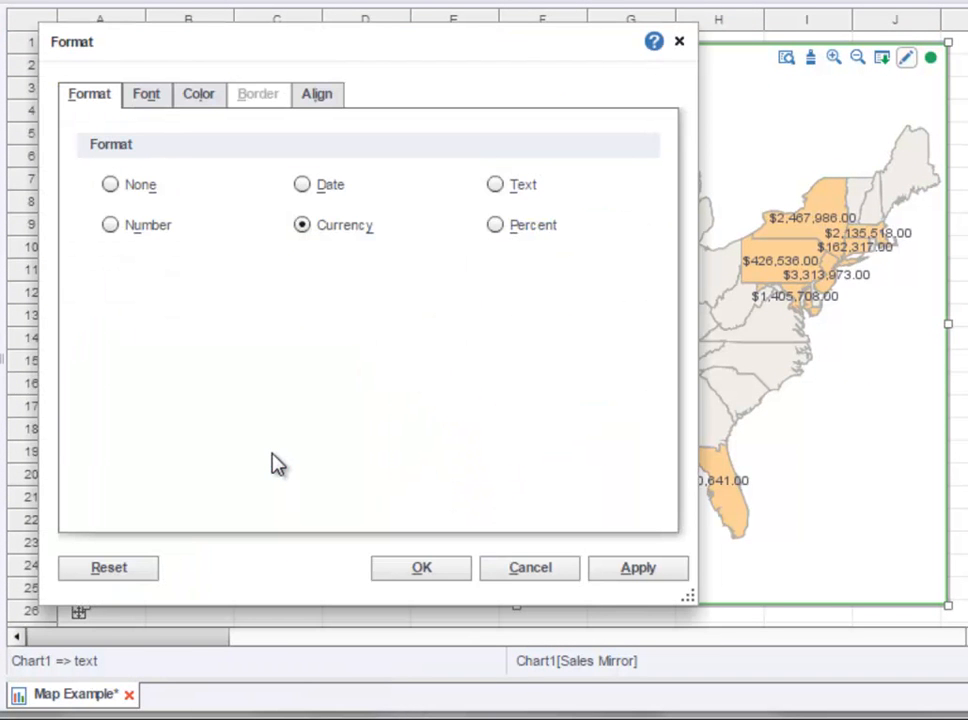
{"action": "left_click", "coordinate": [529, 570]}
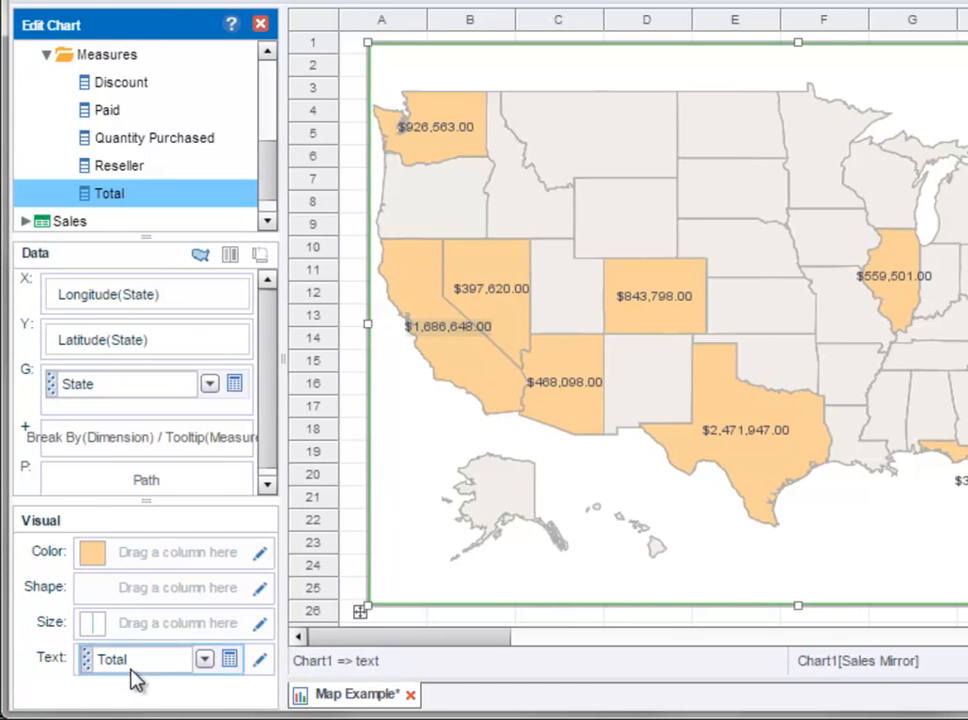
Step: Move the Total measure from Text to Color and set the custom gradient's starting color to white (FFFFFF)
{"action": "left_click_drag", "start_coordinate": [54, 661], "coordinate": [104, 614]}
{"action": "left_click_drag", "start_coordinate": [180, 615], "coordinate": [180, 557]}
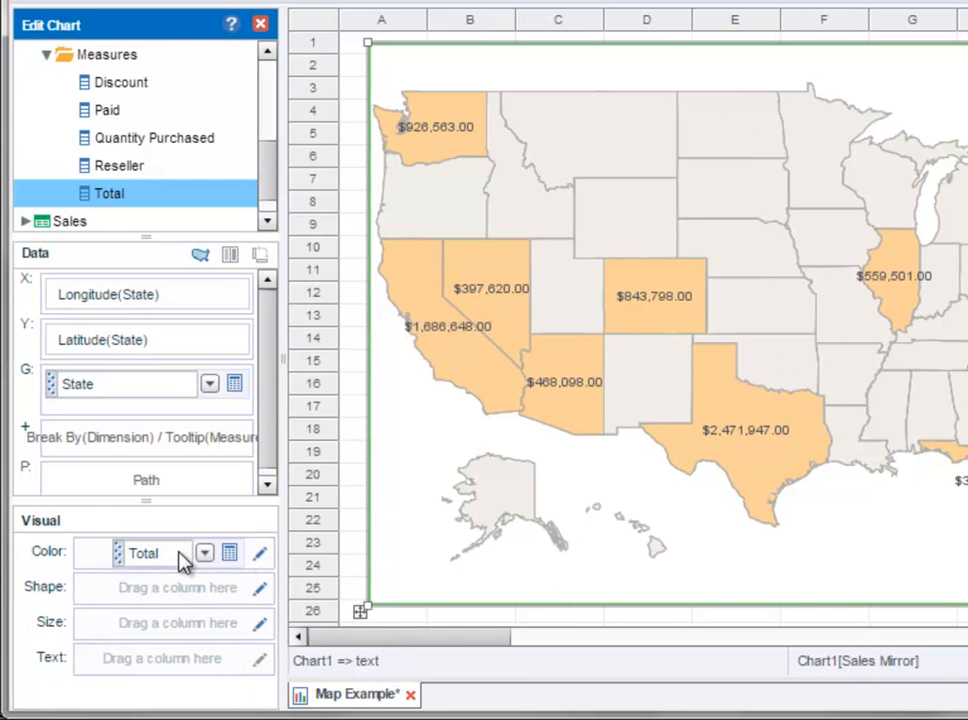
{"action": "left_click", "coordinate": [259, 553]}
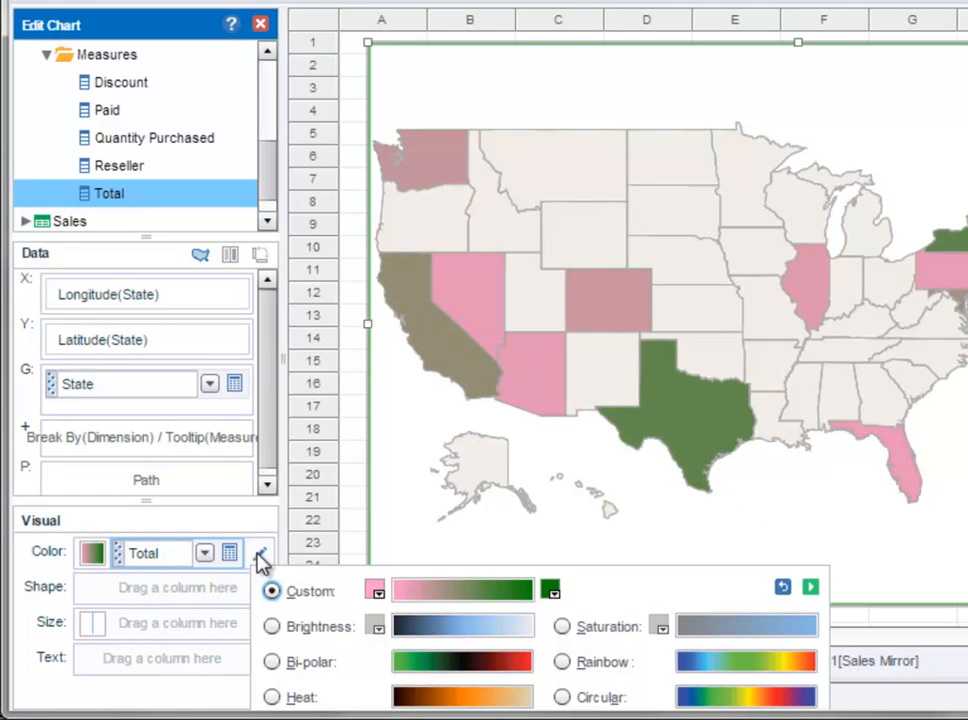
{"action": "left_click", "coordinate": [377, 592]}
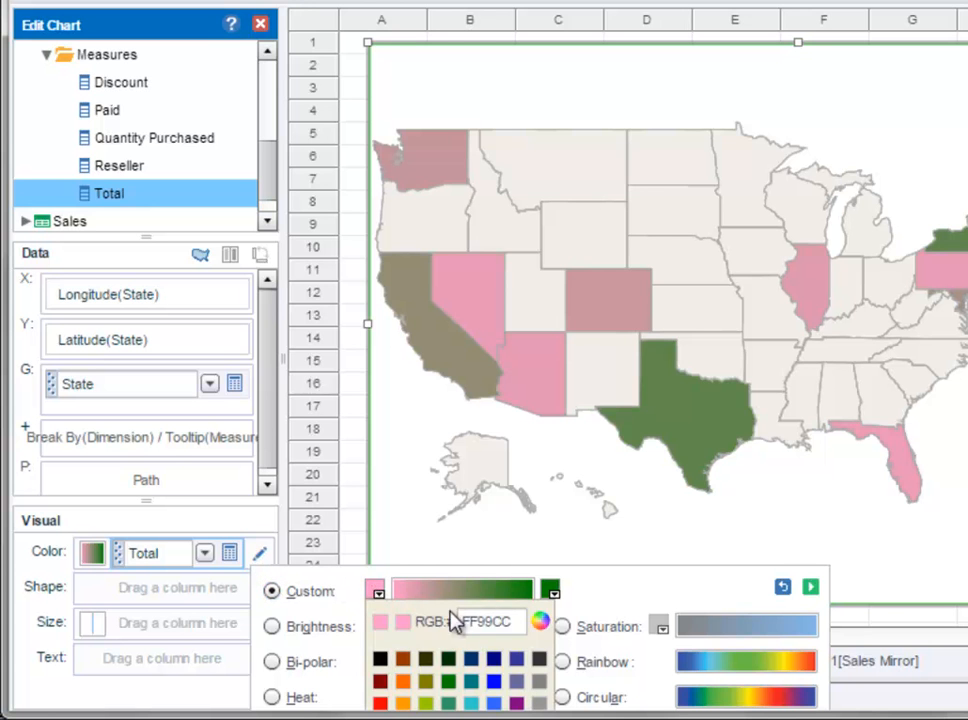
{"action": "double_click", "coordinate": [486, 623]}
{"action": "type", "text": "ffffff"}
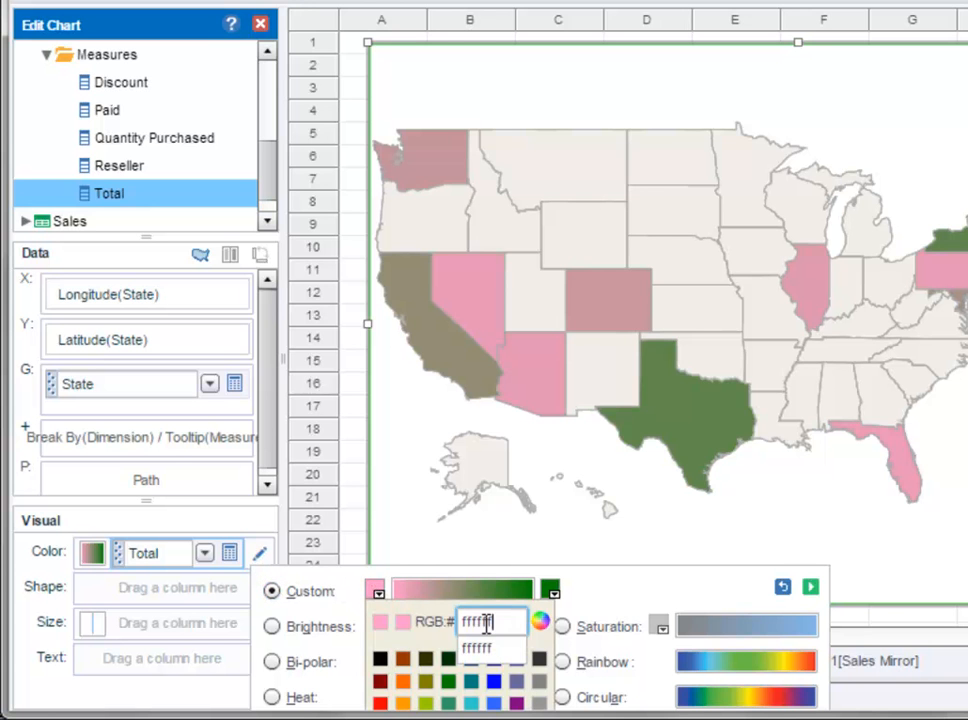
{"action": "key", "text": "Return"}
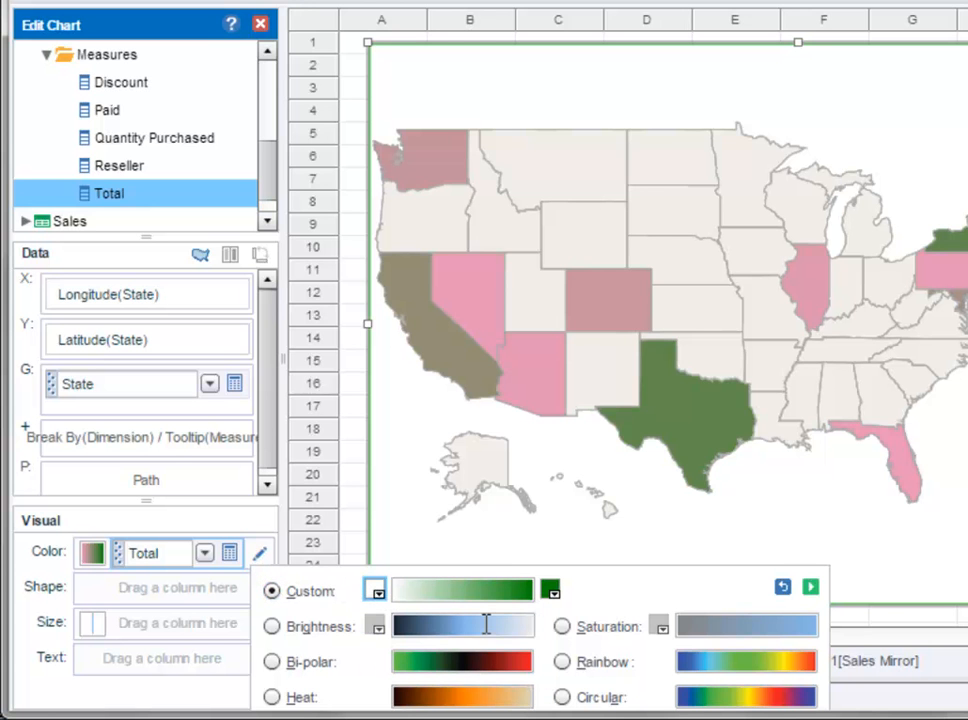
{"action": "left_click", "coordinate": [810, 587]}
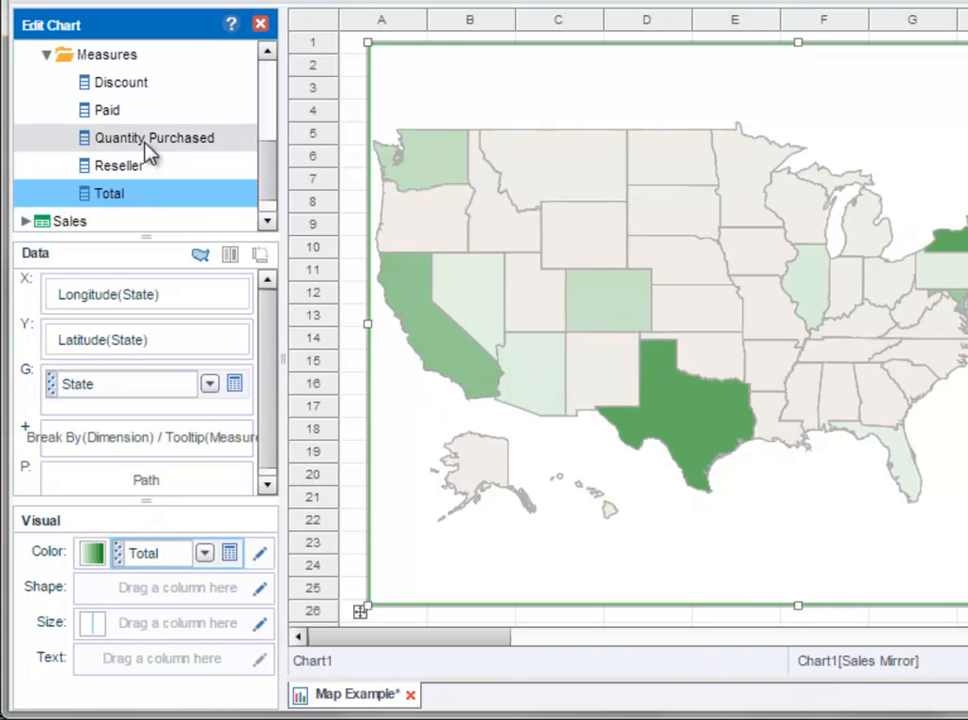
Step: Assign the Quantity Purchased measure to the map's Size property and inspect the California symbol
{"action": "left_click_drag", "start_coordinate": [145, 145], "coordinate": [168, 630]}
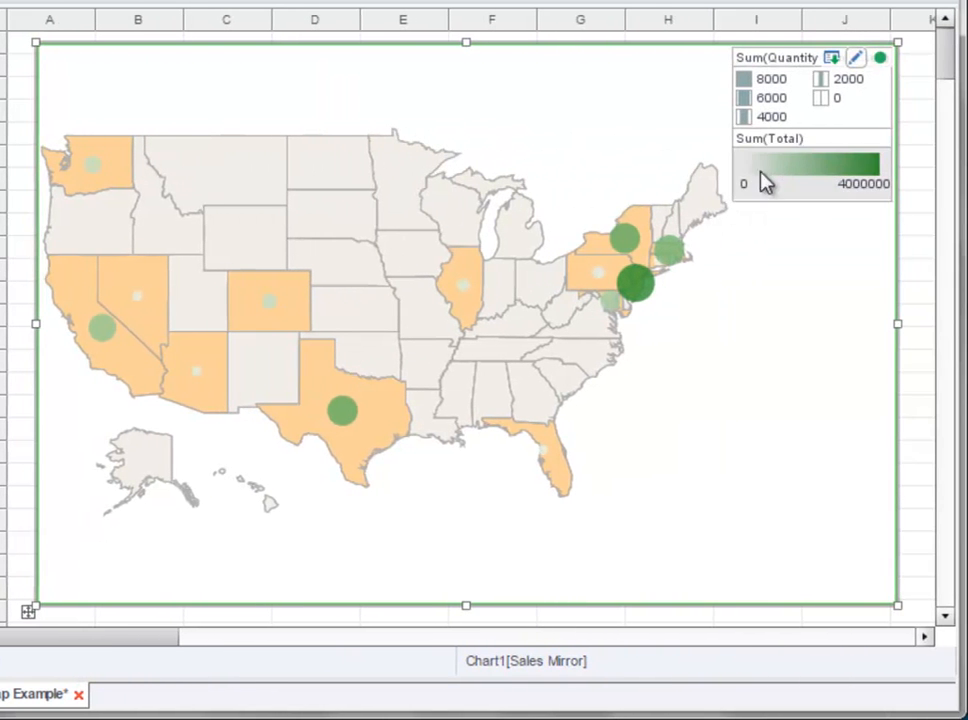
{"action": "mouse_move", "coordinate": [99, 332]}
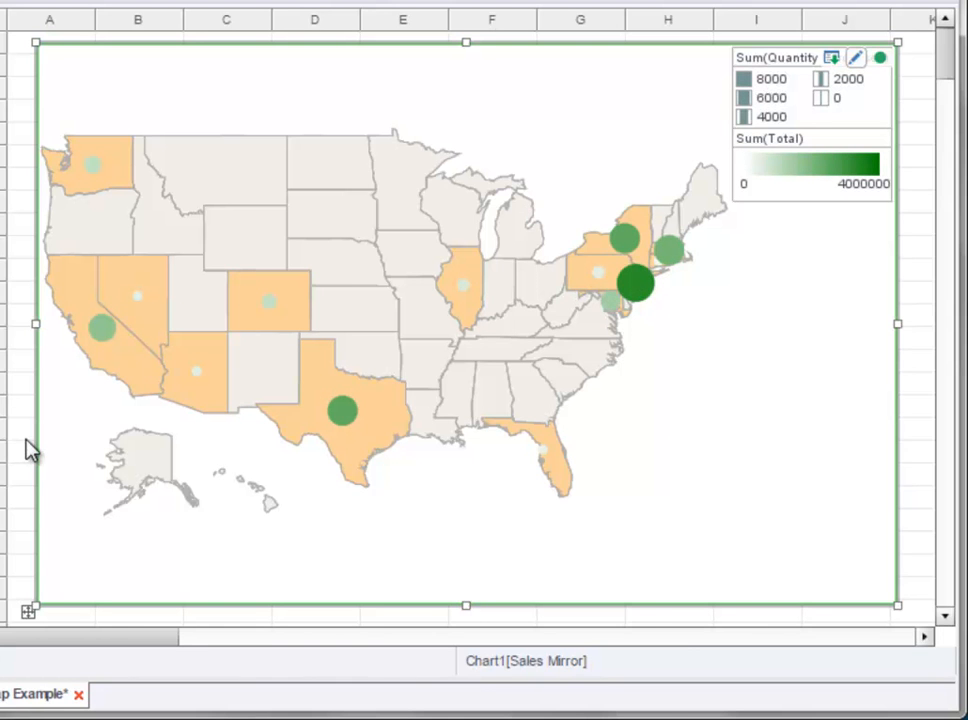
Step: Turn on Show Values in the map's plot properties and accept the change
{"action": "right_click", "coordinate": [322, 268]}
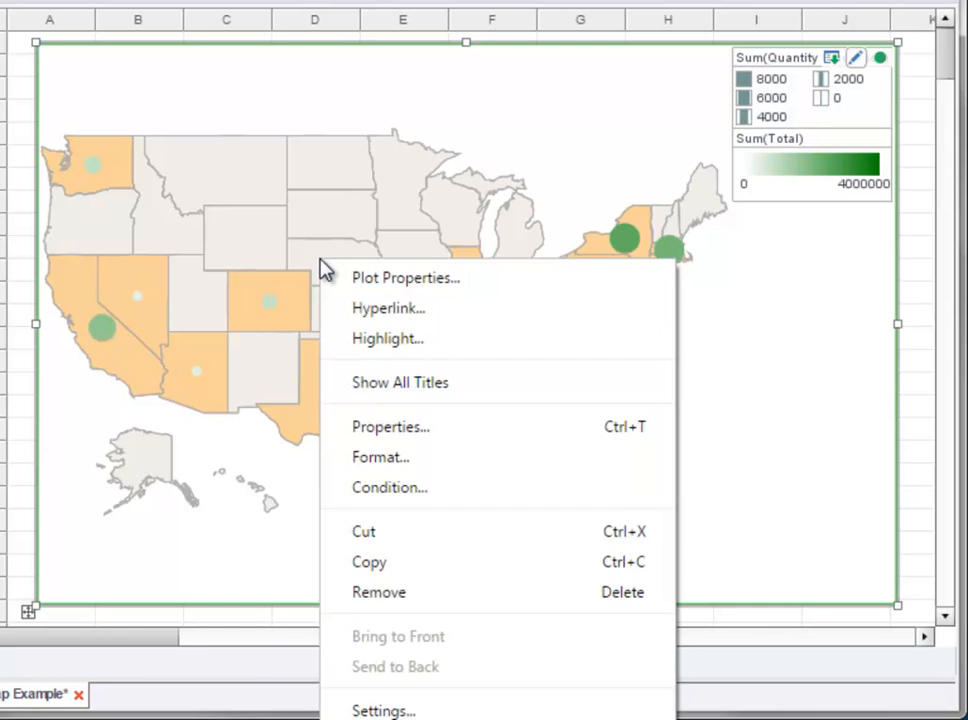
{"action": "left_click", "coordinate": [468, 289]}
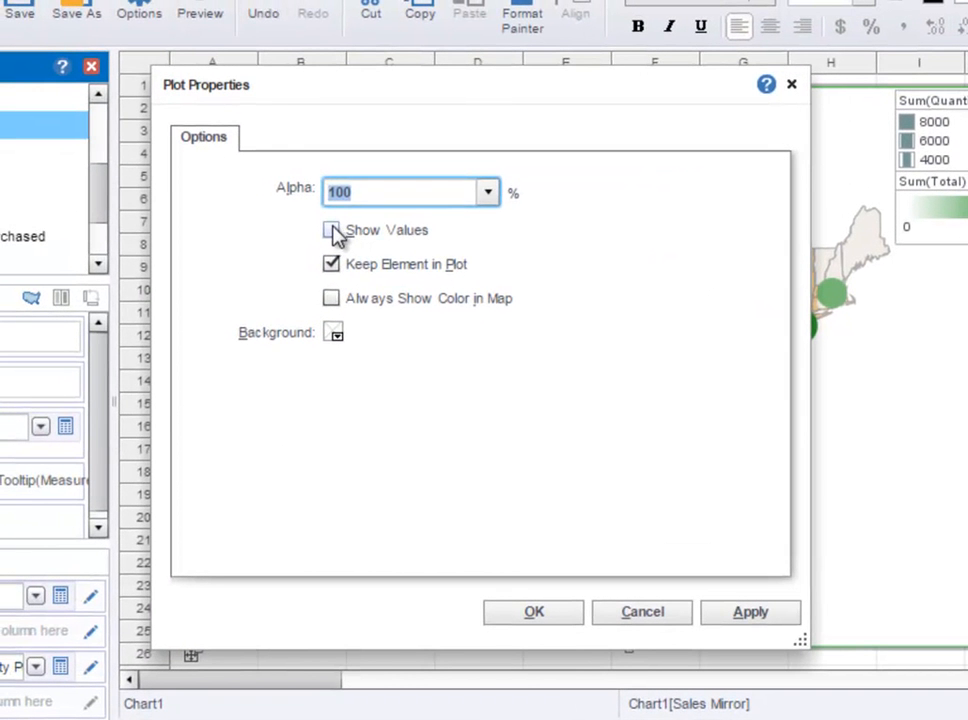
{"action": "left_click", "coordinate": [333, 229]}
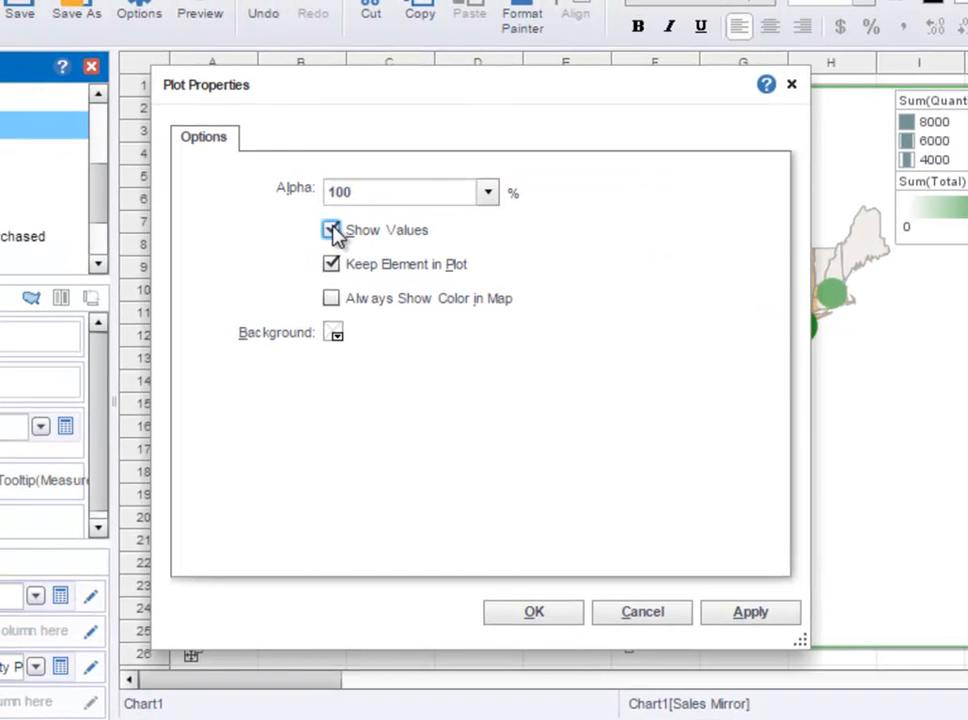
{"action": "left_click", "coordinate": [529, 613]}
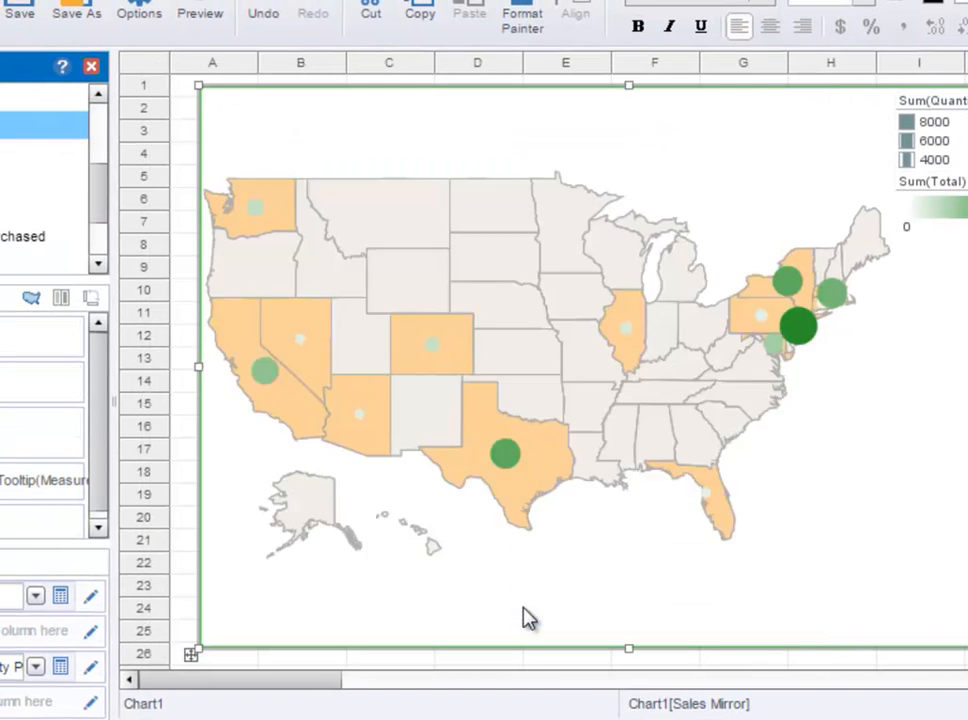
Step: Turn off Show Values in the map's plot properties and accept the change
{"action": "right_click", "coordinate": [497, 313]}
{"action": "left_click", "coordinate": [529, 320]}
{"action": "left_click", "coordinate": [414, 238]}
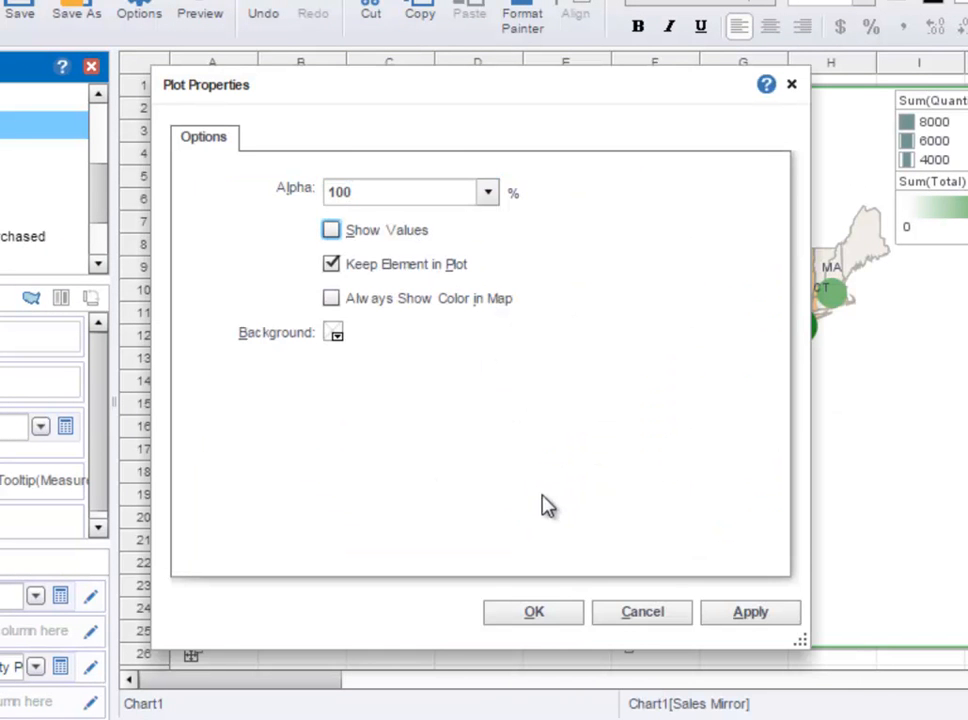
{"action": "left_click", "coordinate": [553, 614]}
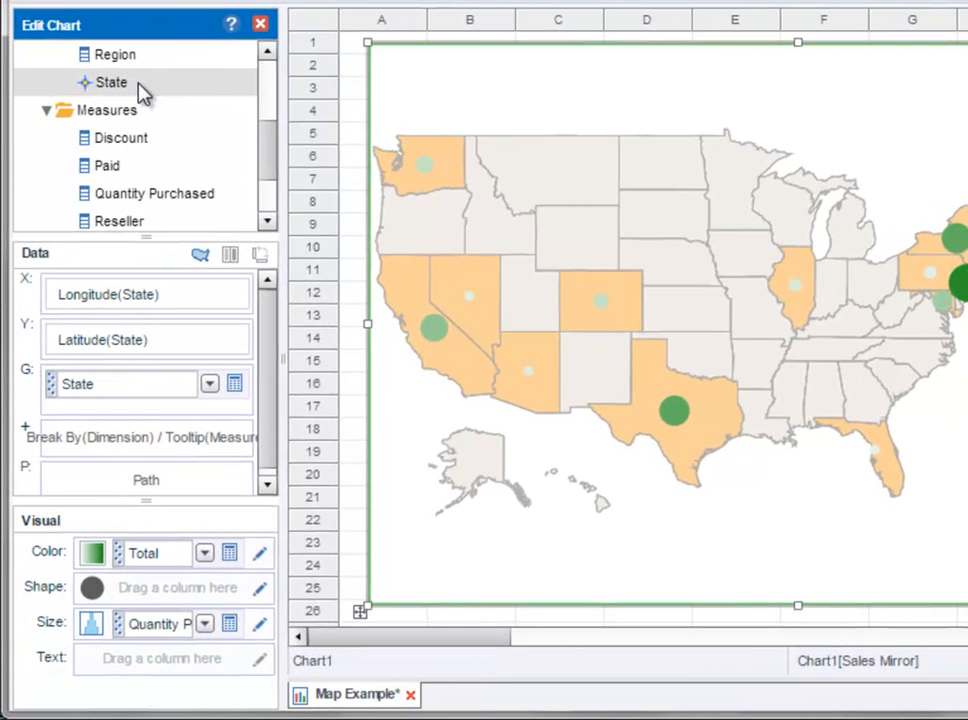
Step: Assign the State field to the Text property and move the chart legends to the bottom edge of the map
{"action": "left_click_drag", "start_coordinate": [139, 86], "coordinate": [151, 659]}
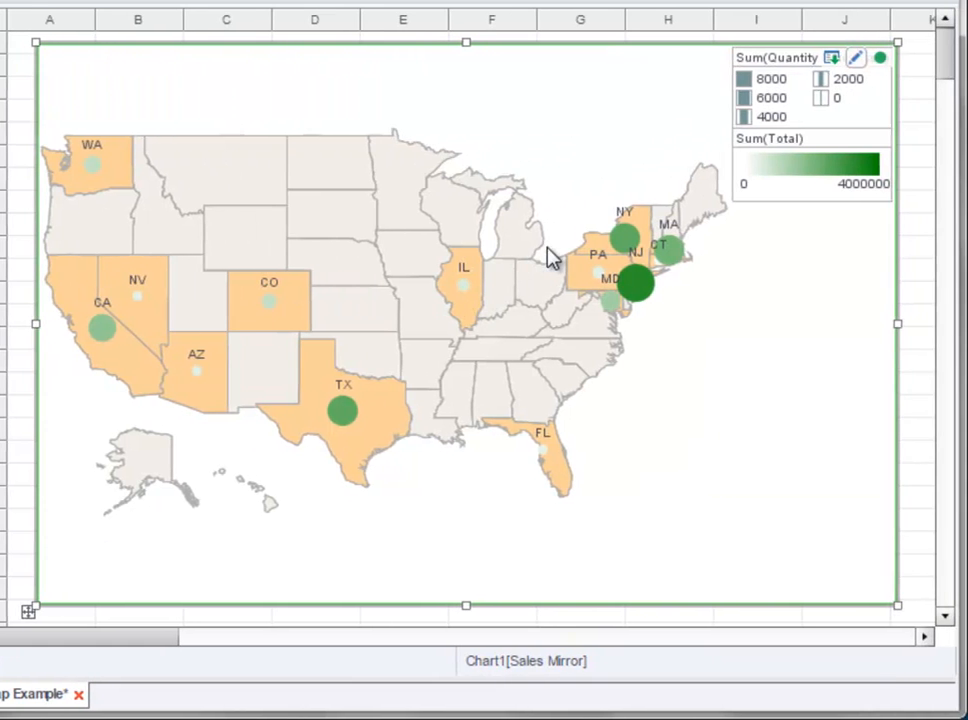
{"action": "left_click_drag", "start_coordinate": [793, 58], "coordinate": [398, 579]}
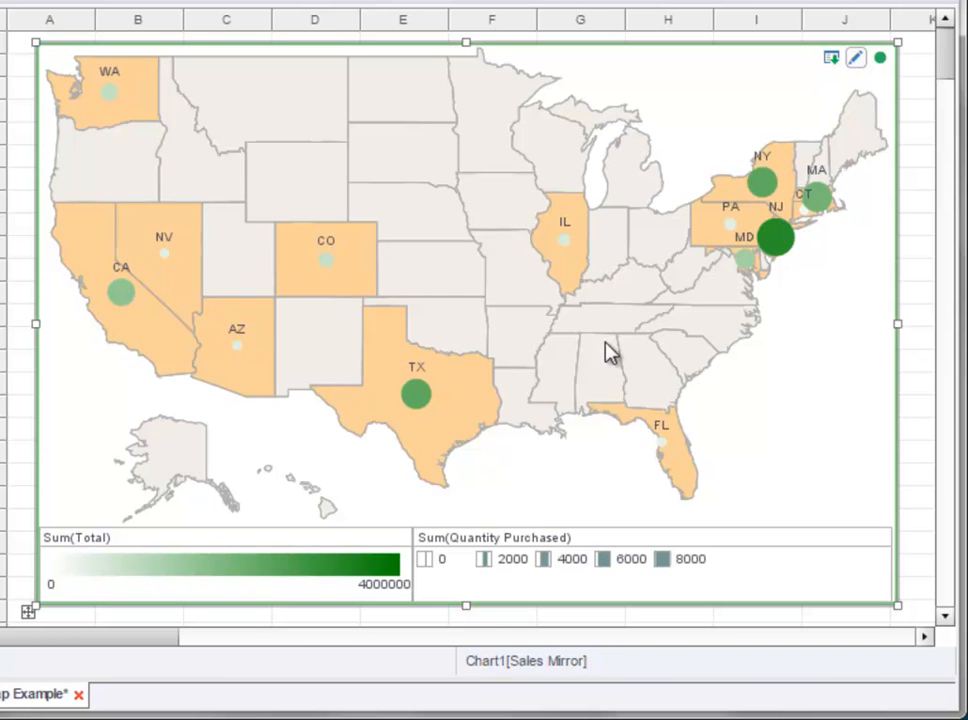
{"action": "left_click_drag", "start_coordinate": [675, 104], "coordinate": [866, 346]}
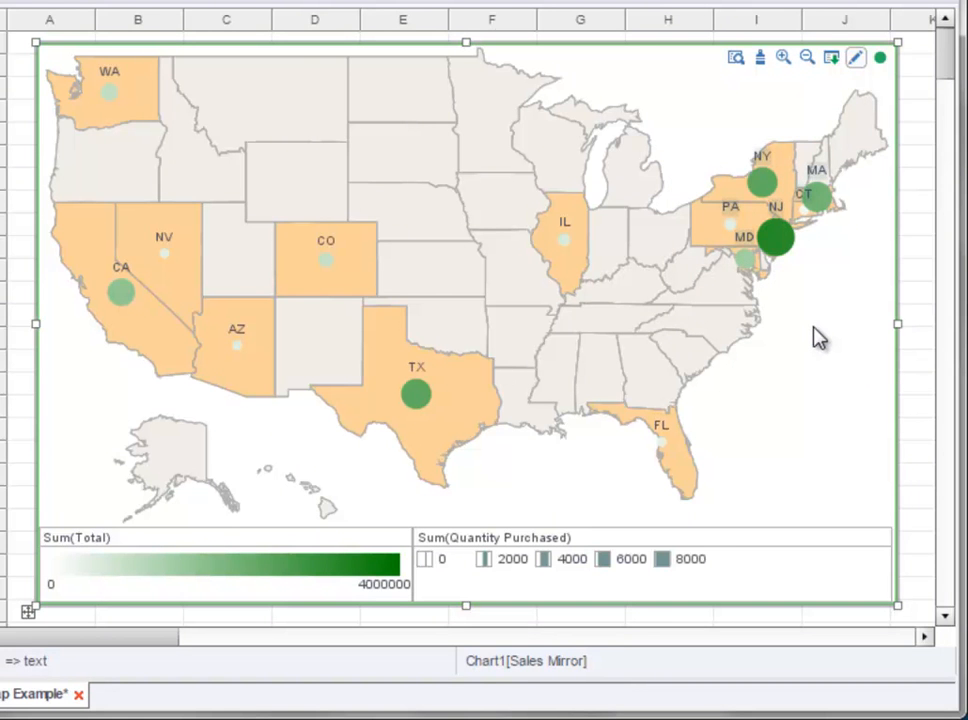
{"action": "left_click", "coordinate": [783, 60]}
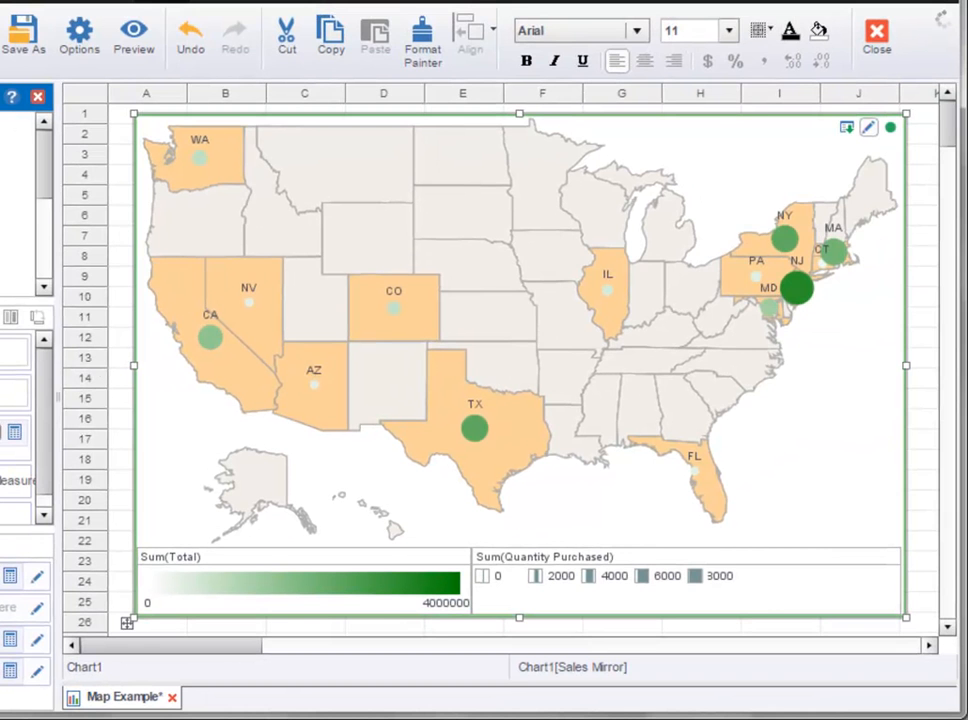
Step: Remove the map chart and change the dashboard's data source to Map Points from Orders Examples
{"action": "right_click", "coordinate": [720, 166]}
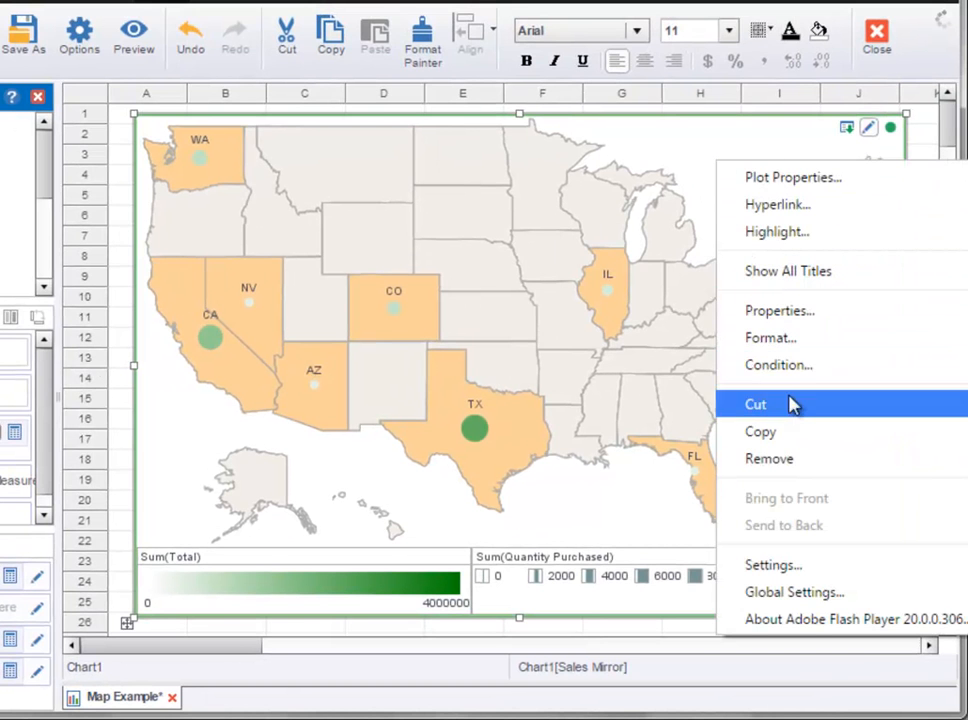
{"action": "left_click", "coordinate": [786, 460]}
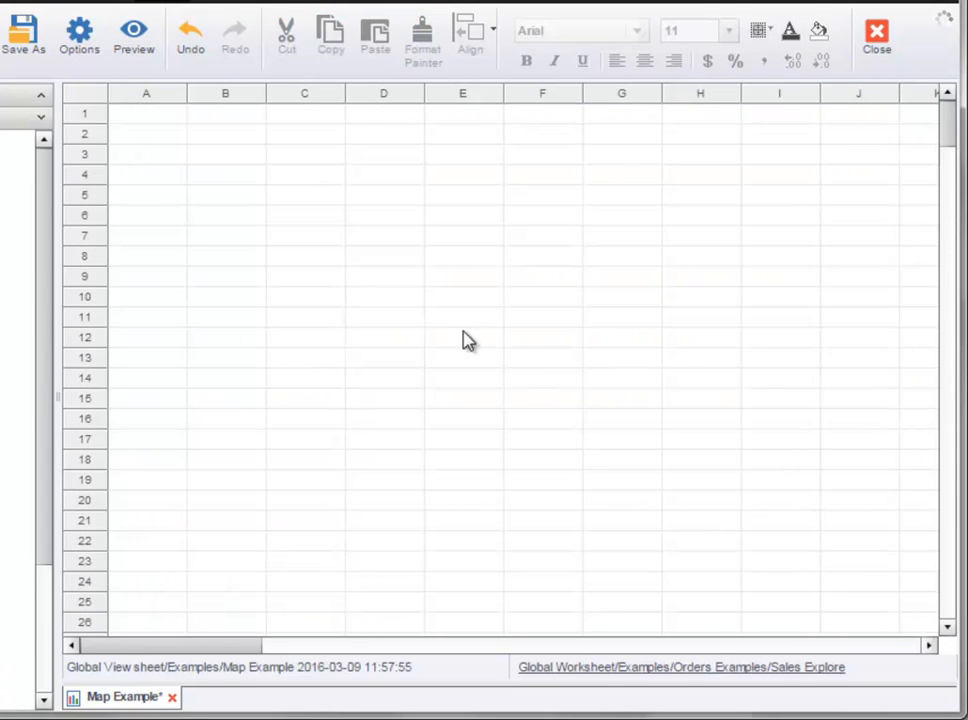
{"action": "left_click", "coordinate": [78, 45]}
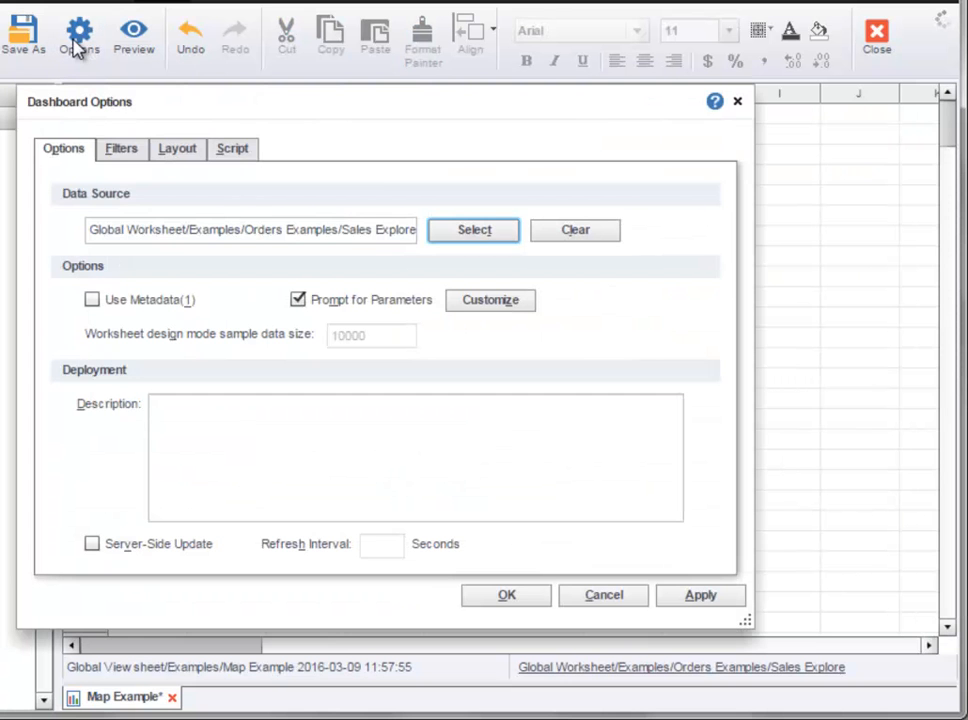
{"action": "left_click", "coordinate": [465, 231]}
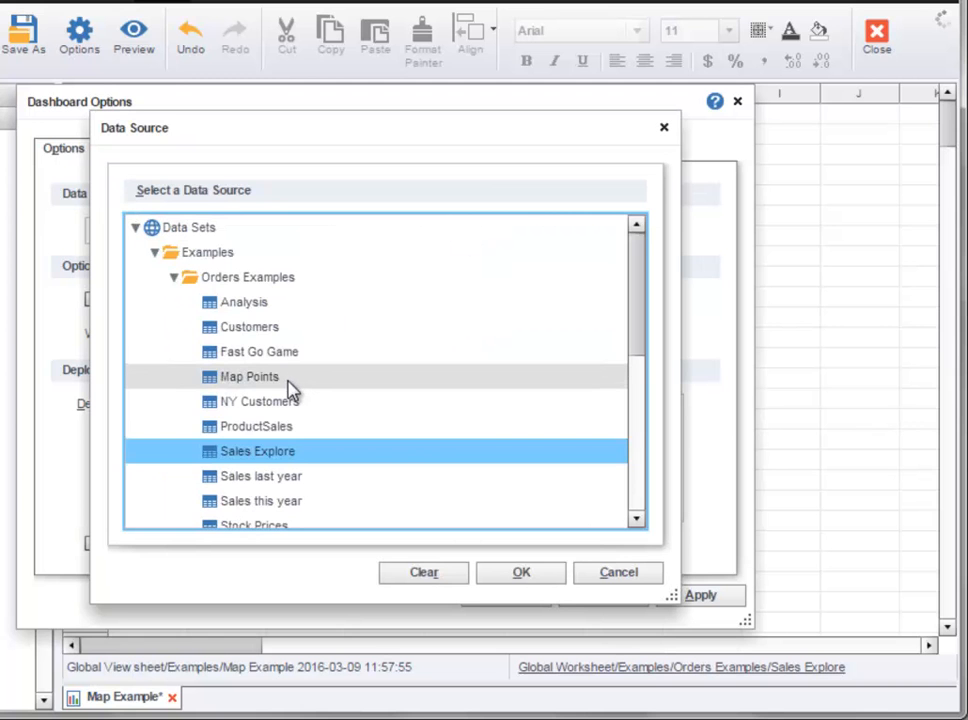
{"action": "left_click", "coordinate": [290, 388]}
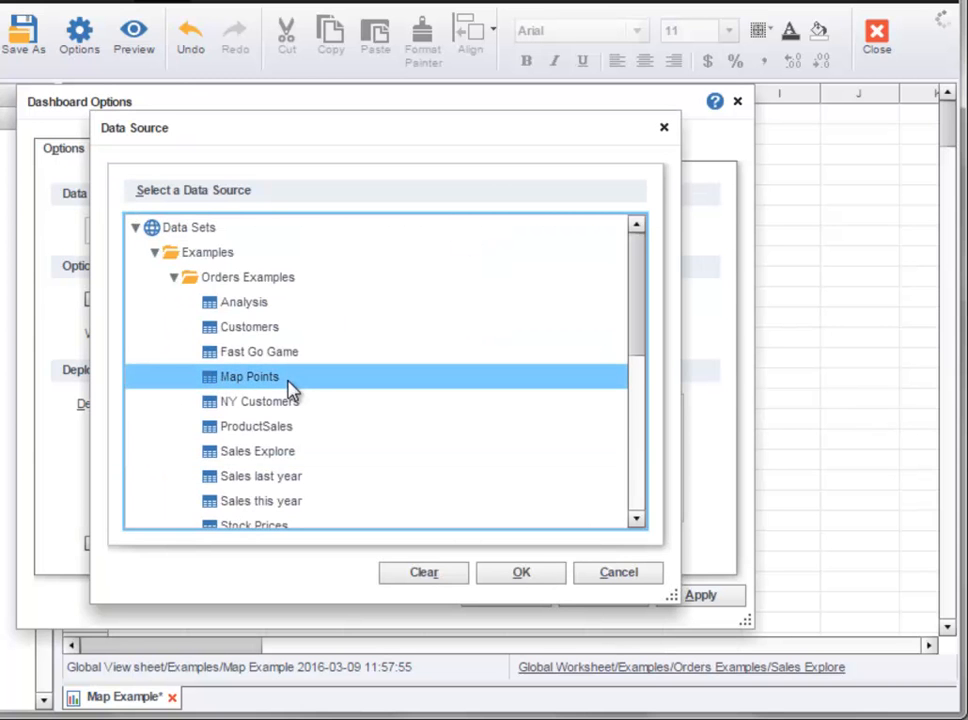
{"action": "left_click", "coordinate": [535, 572]}
{"action": "left_click", "coordinate": [514, 594]}
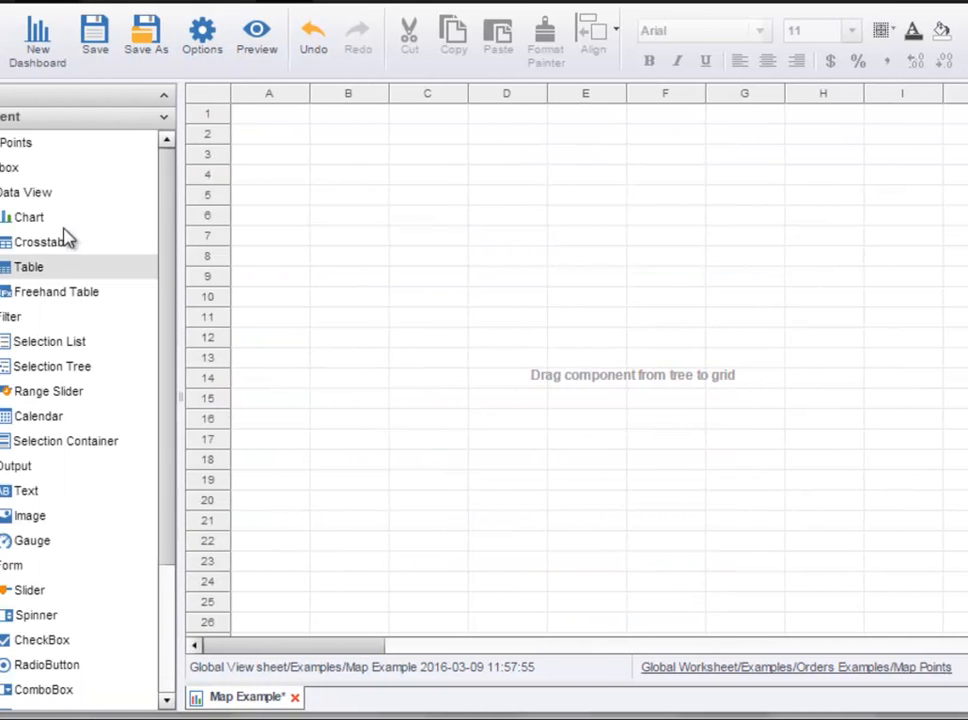
Step: Expand the Map Points data columns, add a new chart to the grid, and enlarge it to span about rows 2 to 25
{"action": "left_click", "coordinate": [22, 143]}
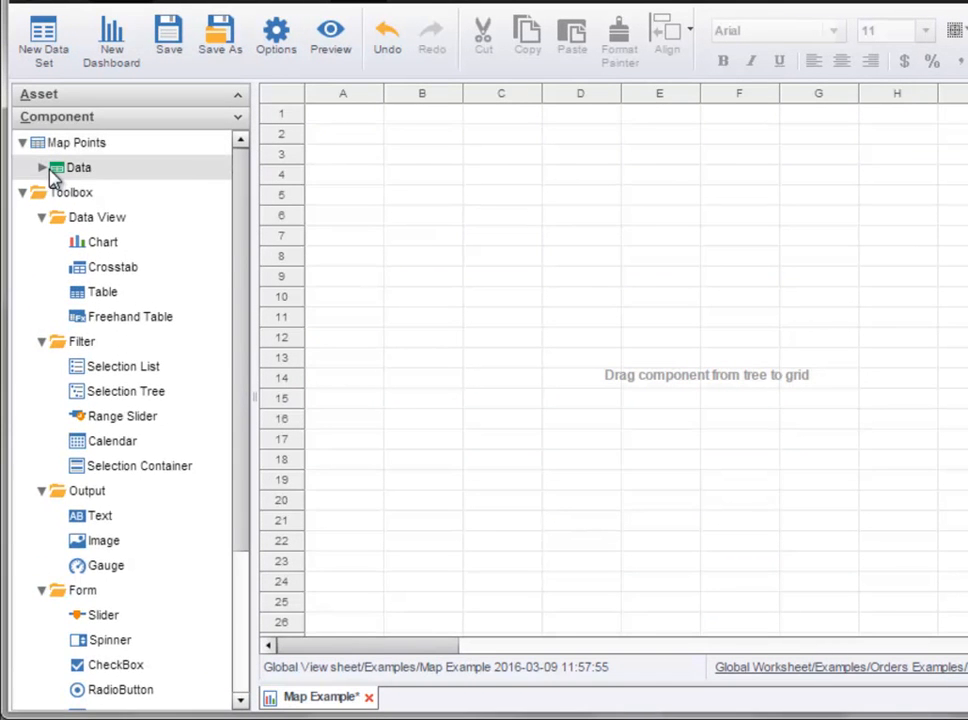
{"action": "left_click", "coordinate": [42, 168]}
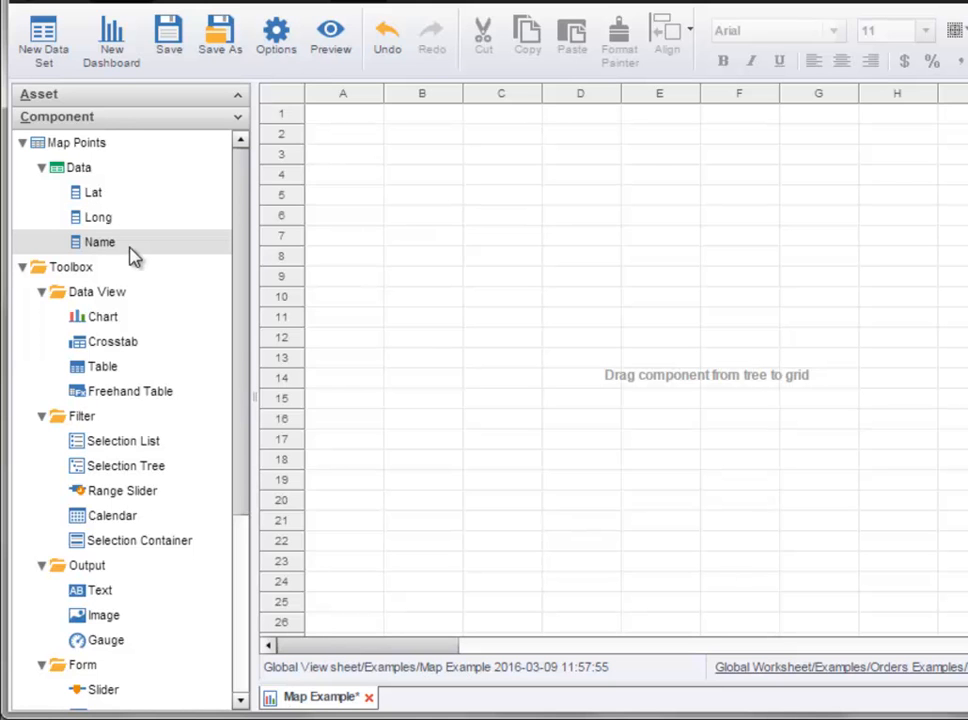
{"action": "left_click_drag", "start_coordinate": [80, 318], "coordinate": [363, 145]}
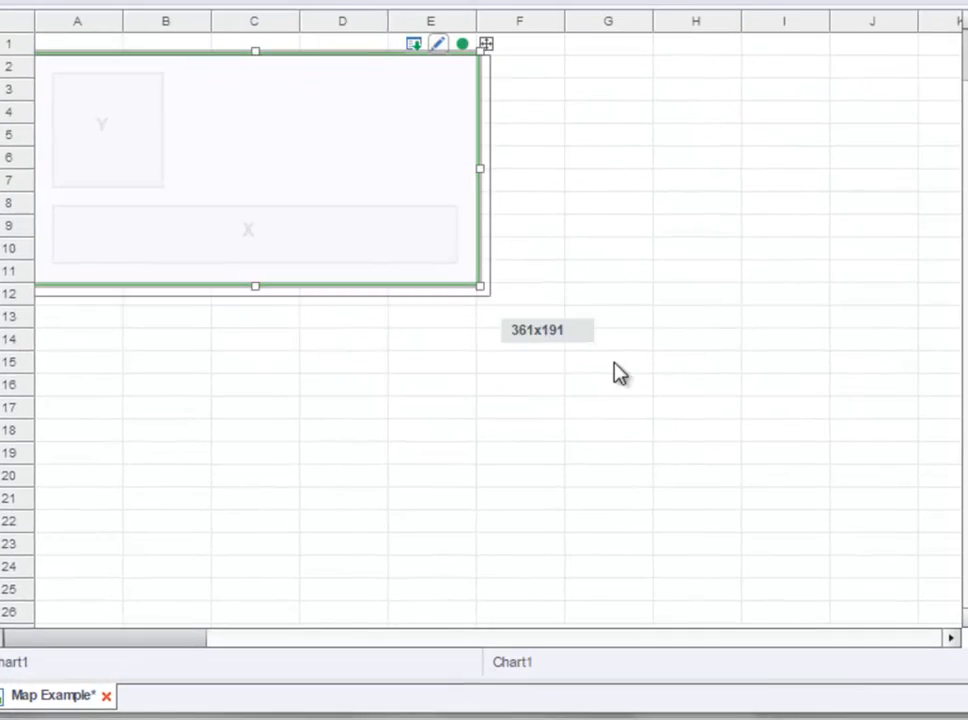
{"action": "left_click_drag", "start_coordinate": [620, 373], "coordinate": [925, 609]}
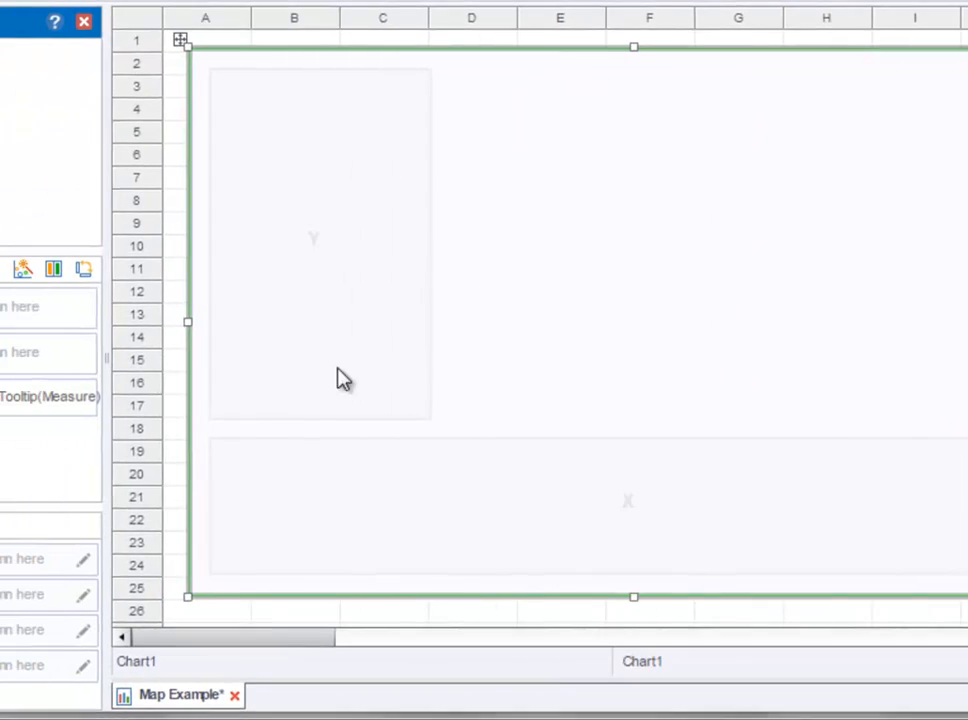
Step: Set the new chart's style to Map and apply it
{"action": "left_click", "coordinate": [23, 268]}
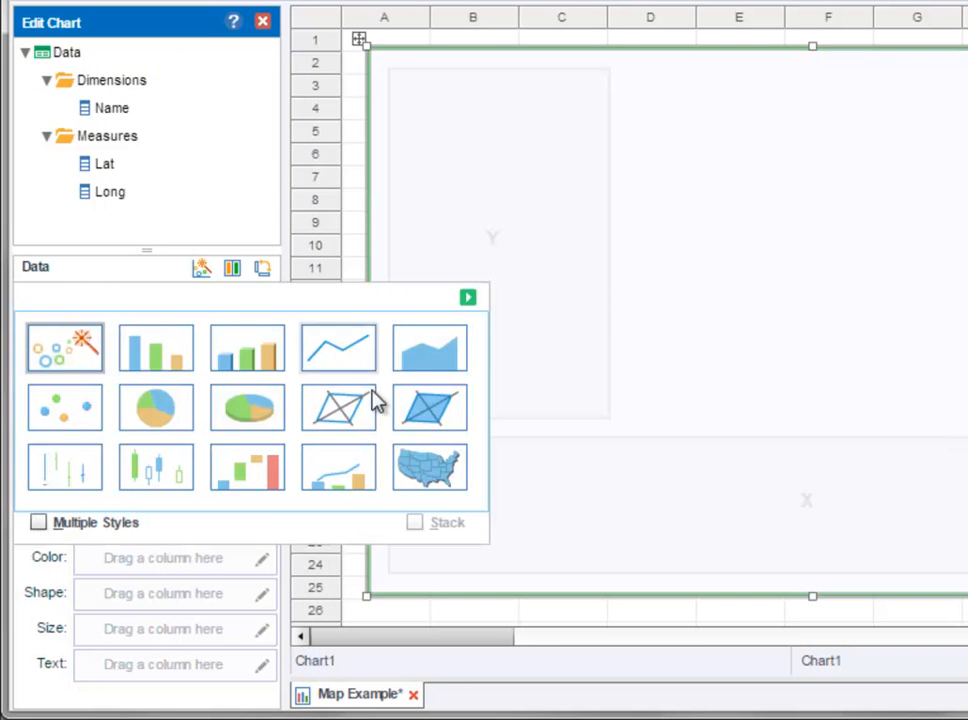
{"action": "left_click", "coordinate": [427, 468]}
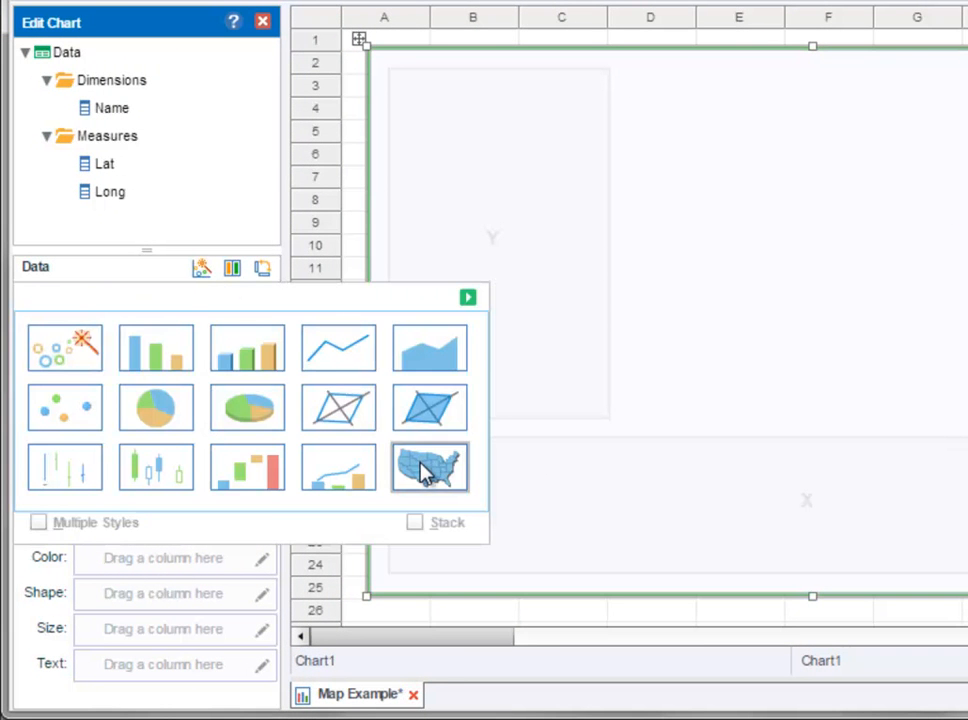
{"action": "left_click", "coordinate": [467, 298]}
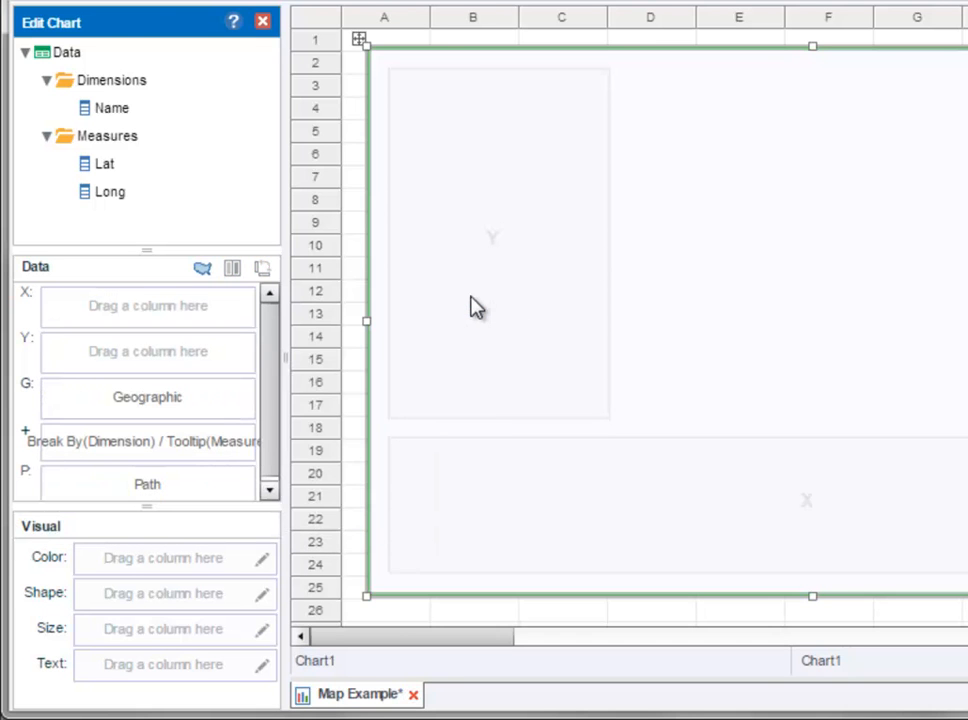
Step: Set the Long and Lat measures as geographic using the U.S. map
{"action": "right_click", "coordinate": [143, 198]}
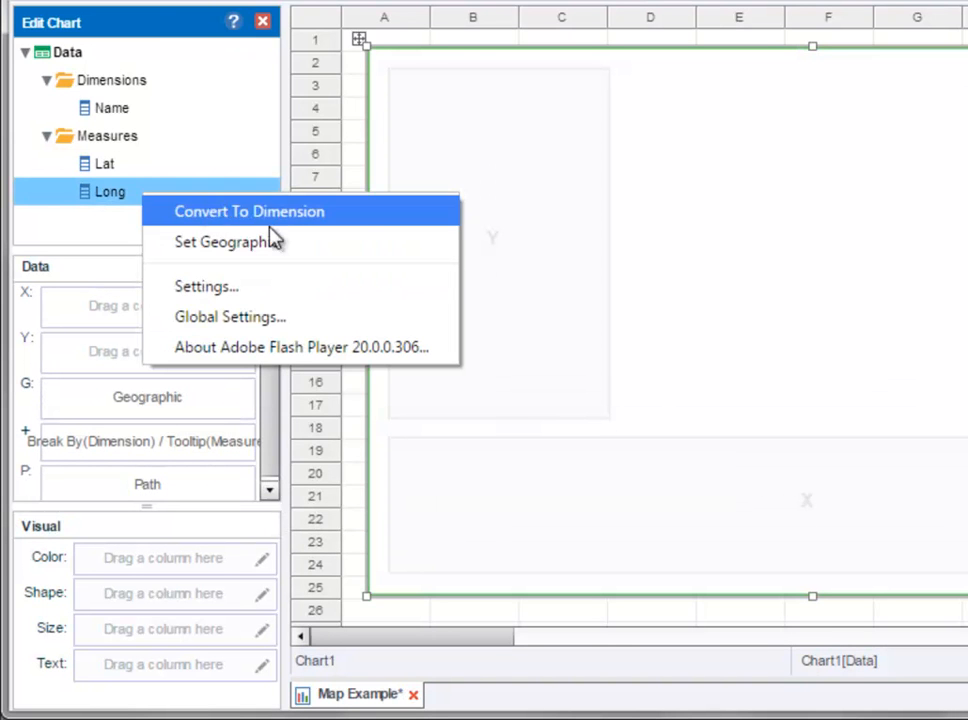
{"action": "left_click", "coordinate": [292, 241]}
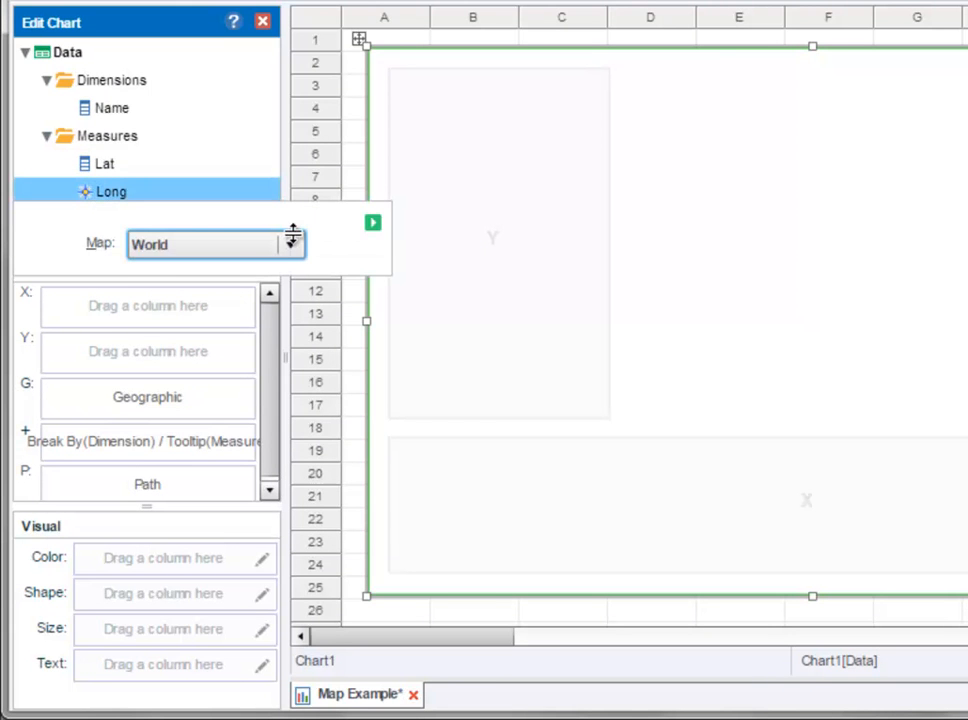
{"action": "left_click", "coordinate": [293, 249]}
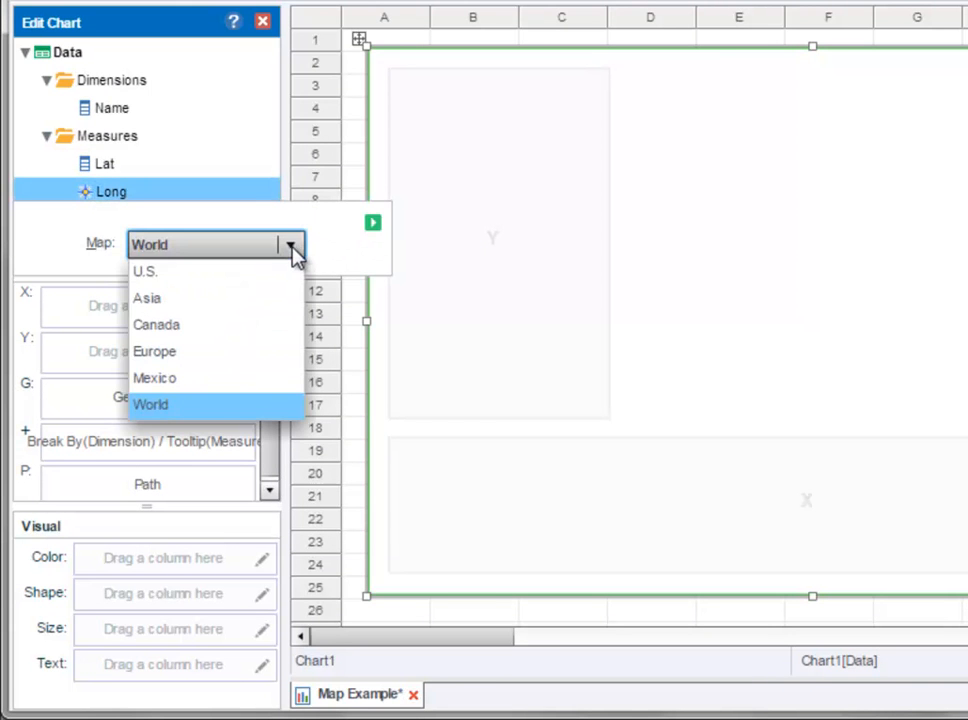
{"action": "left_click", "coordinate": [254, 269]}
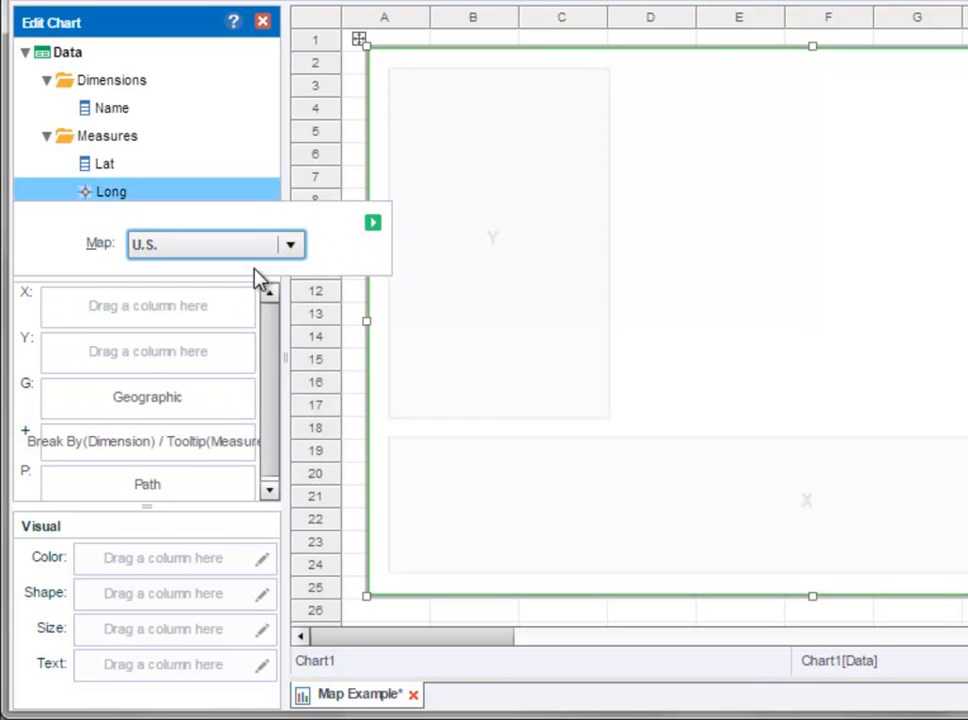
{"action": "left_click", "coordinate": [373, 225]}
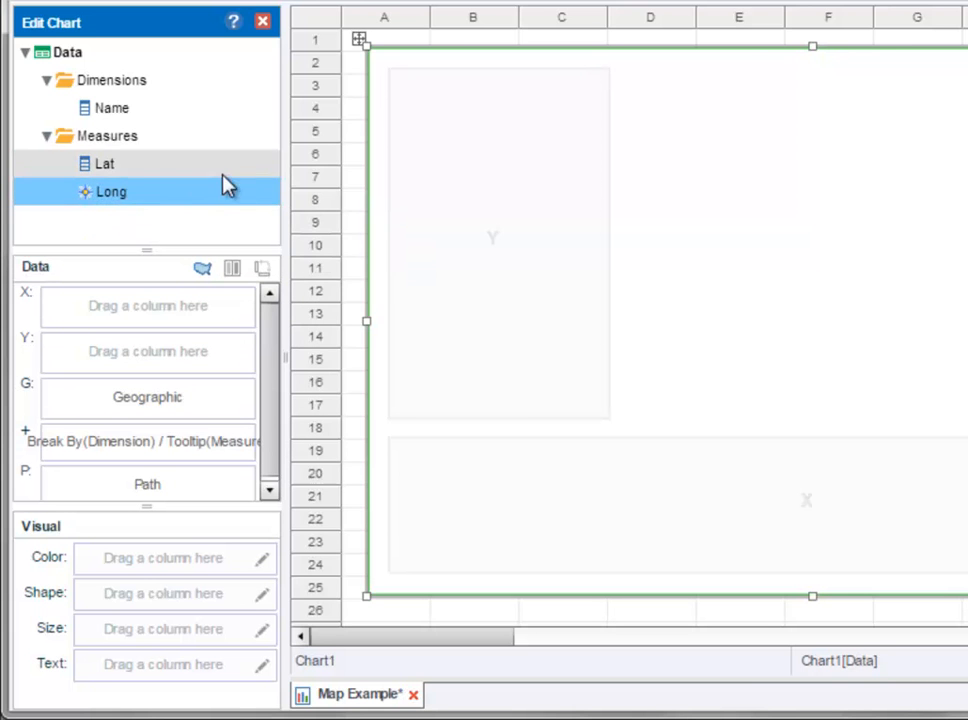
{"action": "right_click", "coordinate": [170, 172]}
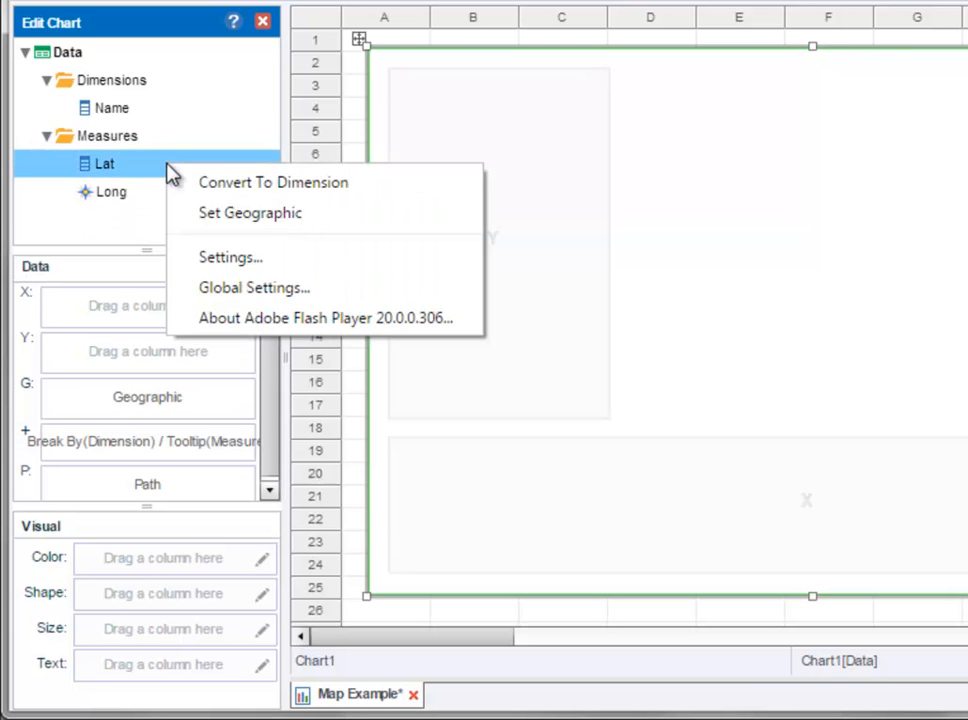
{"action": "left_click", "coordinate": [320, 210]}
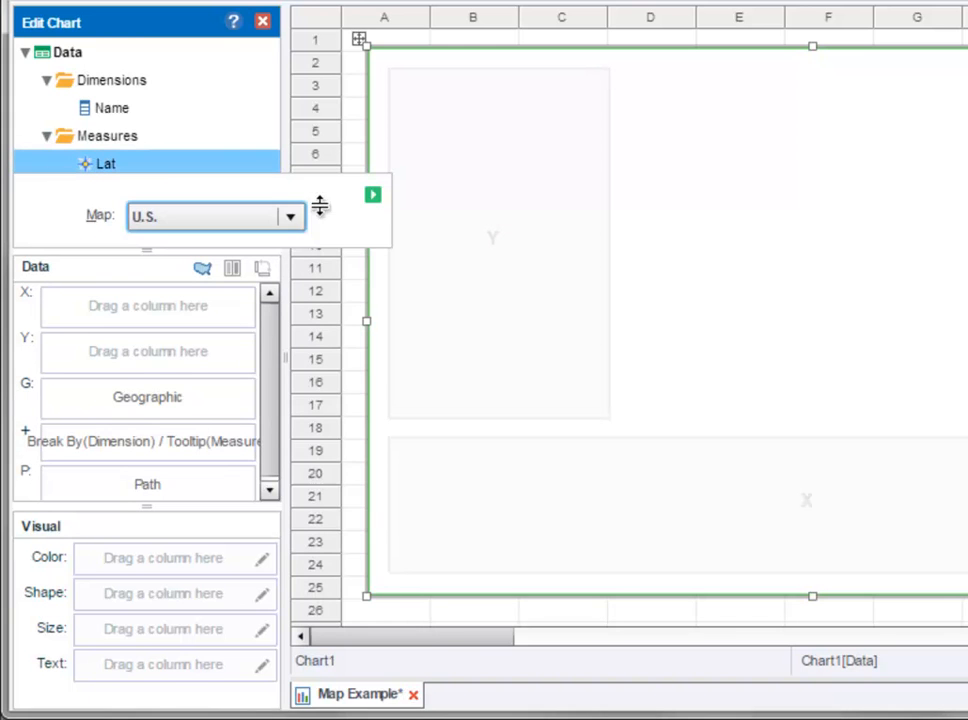
{"action": "left_click", "coordinate": [374, 196]}
Step: Plot the map points with Long on X and Lat on Y, and assign Name to the Text property
{"action": "left_click_drag", "start_coordinate": [147, 196], "coordinate": [143, 310]}
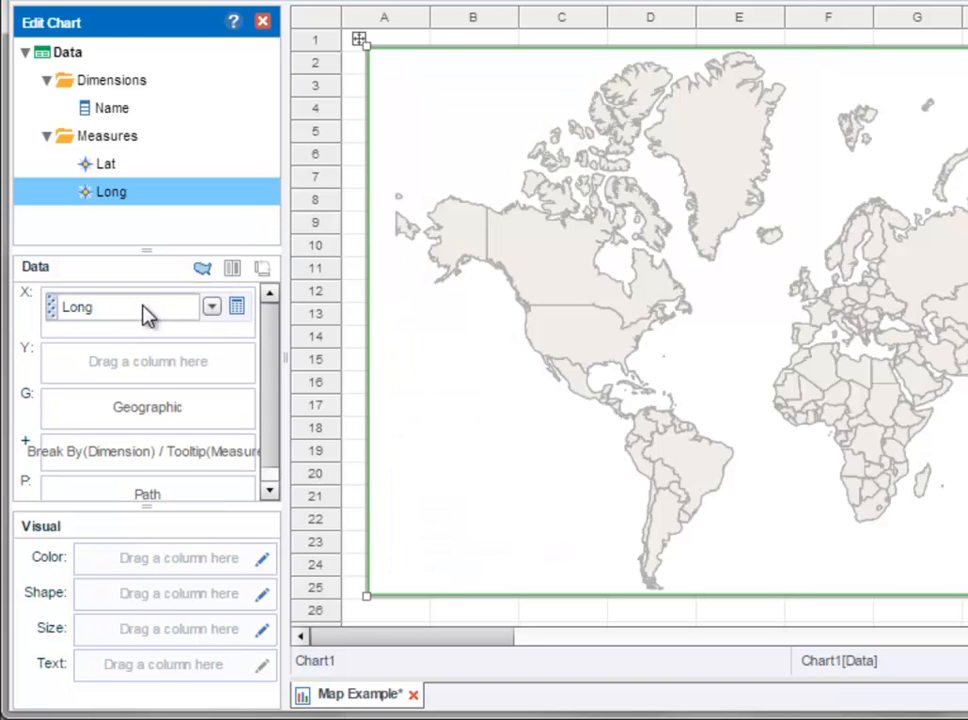
{"action": "left_click_drag", "start_coordinate": [151, 164], "coordinate": [134, 374]}
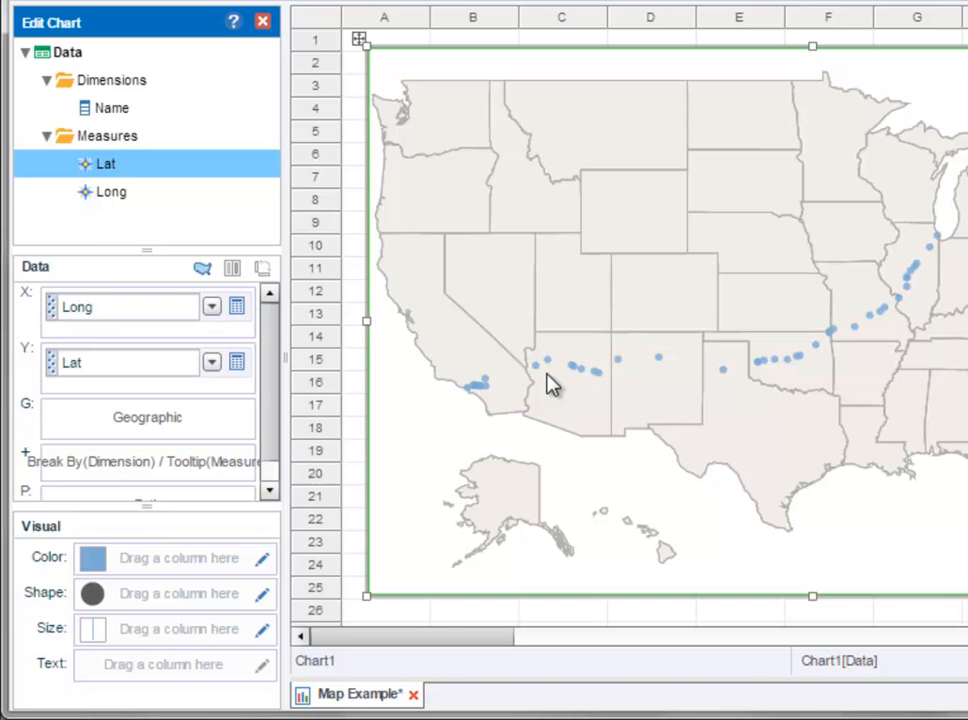
{"action": "left_click", "coordinate": [137, 115]}
{"action": "left_click_drag", "start_coordinate": [137, 118], "coordinate": [147, 675]}
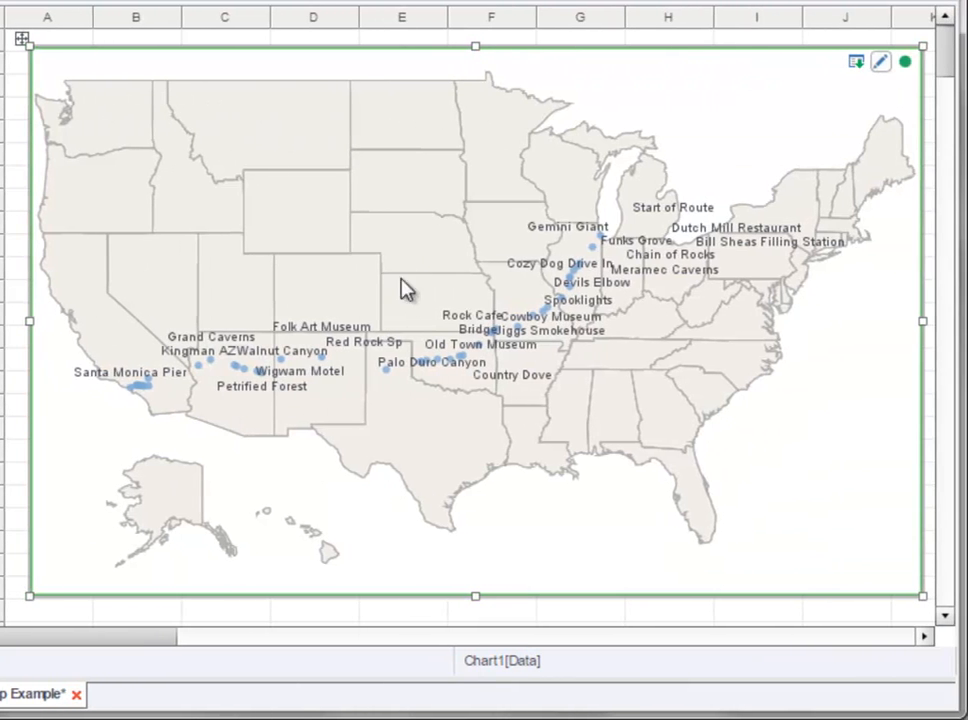
Step: Zoom the map in on the cluster of route points around Missouri and Illinois, and restore the full view
{"action": "left_click_drag", "start_coordinate": [590, 222], "coordinate": [747, 352]}
{"action": "left_click_drag", "start_coordinate": [657, 351], "coordinate": [656, 350]}
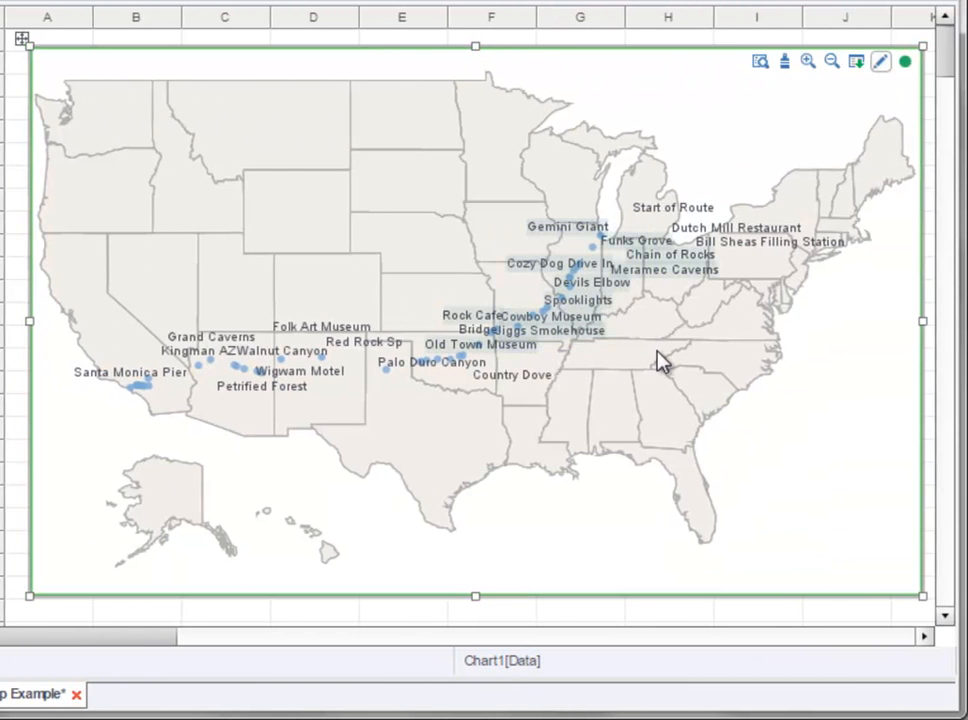
{"action": "left_click", "coordinate": [809, 62]}
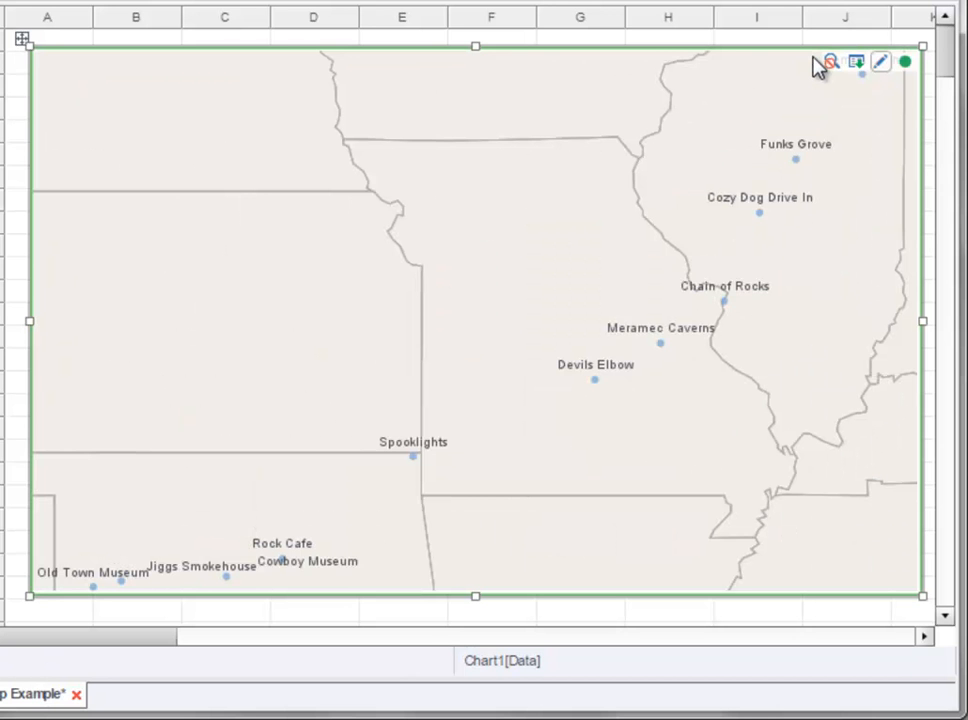
{"action": "left_click", "coordinate": [834, 64]}
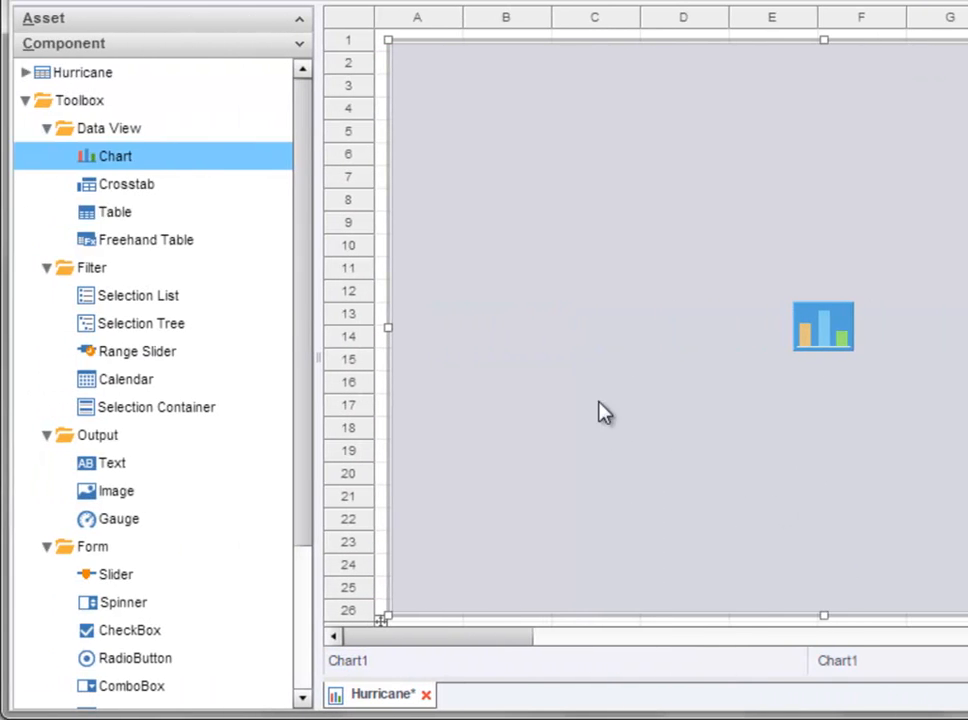
Step: Expand the Hurricane data source with its Query1 columns and open the Hurricane dashboard's empty chart for editing
{"action": "left_click", "coordinate": [26, 72]}
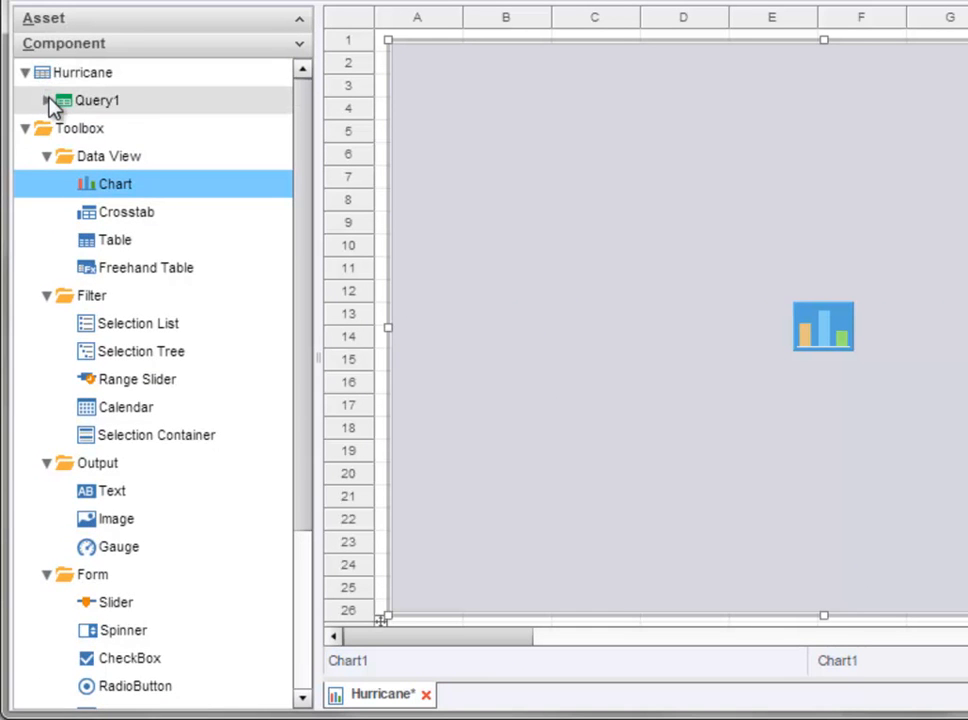
{"action": "left_click", "coordinate": [47, 101]}
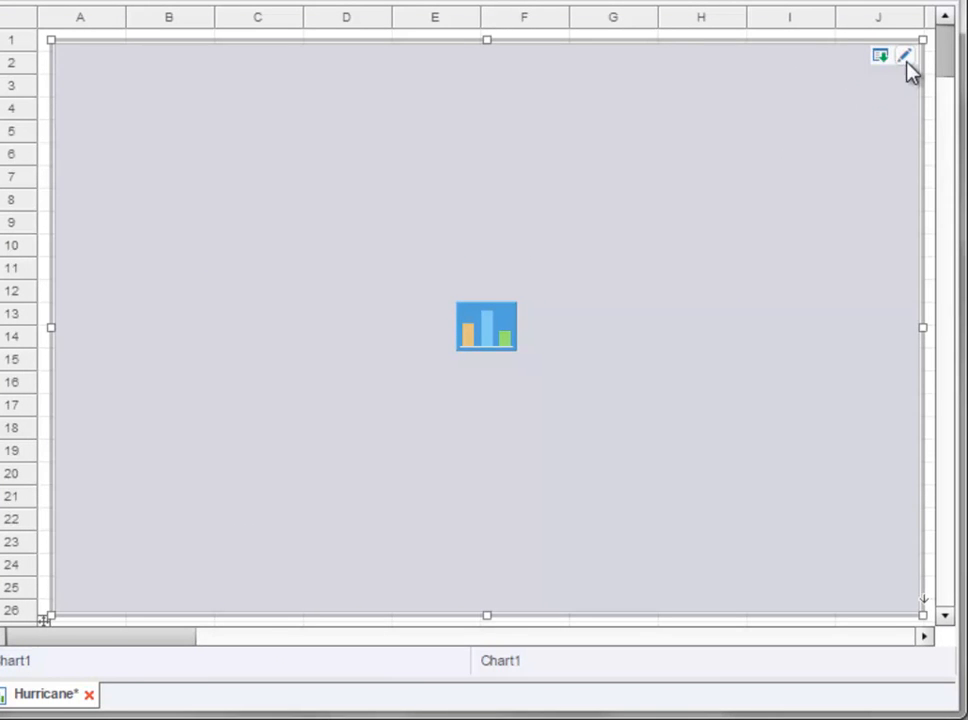
{"action": "left_click", "coordinate": [906, 58]}
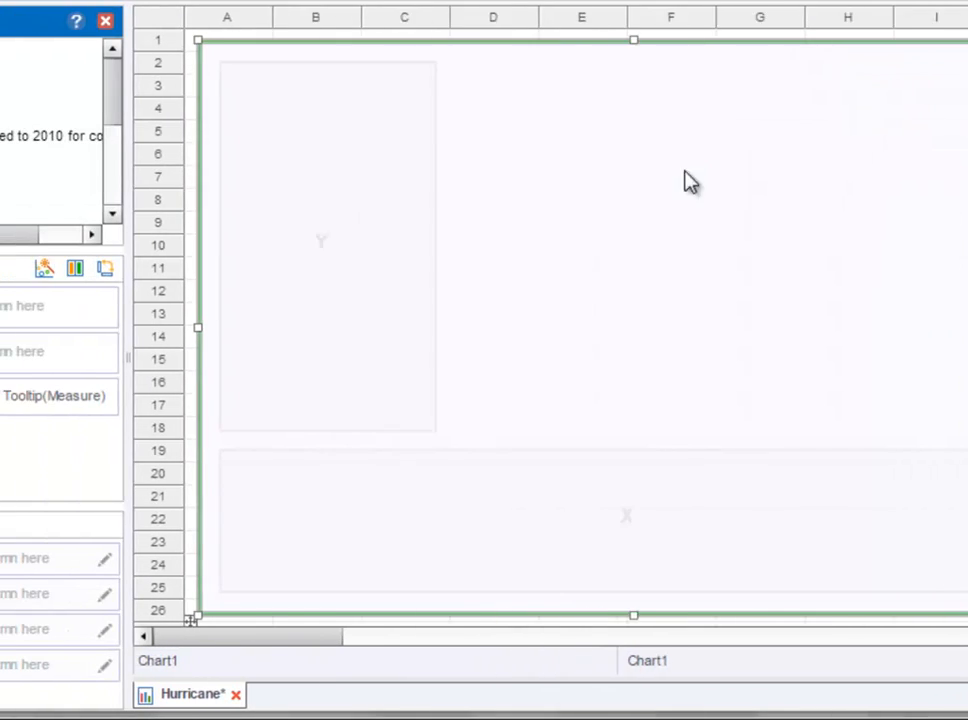
Step: Set Query1's Latitude and Longitude measures as geographic, choosing the U.S. map
{"action": "left_click_drag", "start_coordinate": [195, 250], "coordinate": [189, 316]}
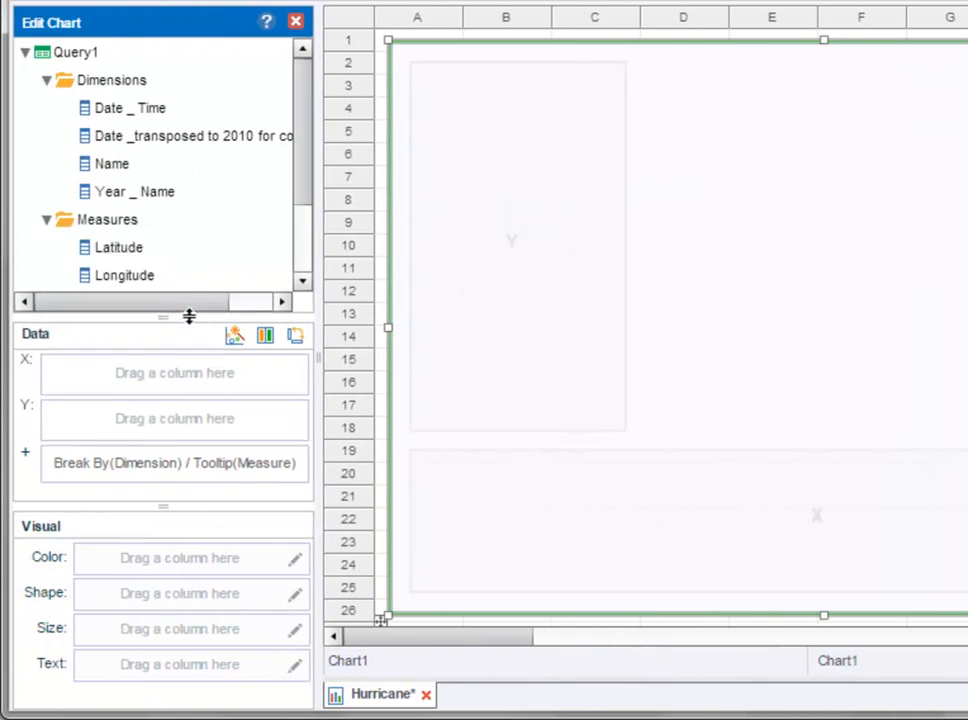
{"action": "left_click_drag", "start_coordinate": [305, 188], "coordinate": [303, 225]}
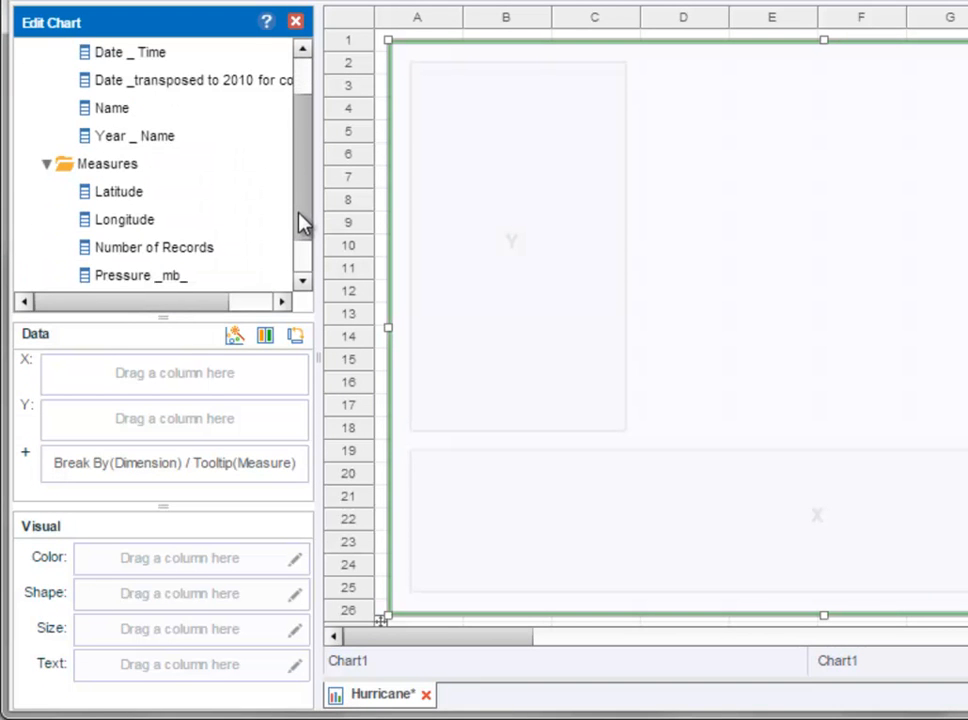
{"action": "right_click", "coordinate": [156, 190]}
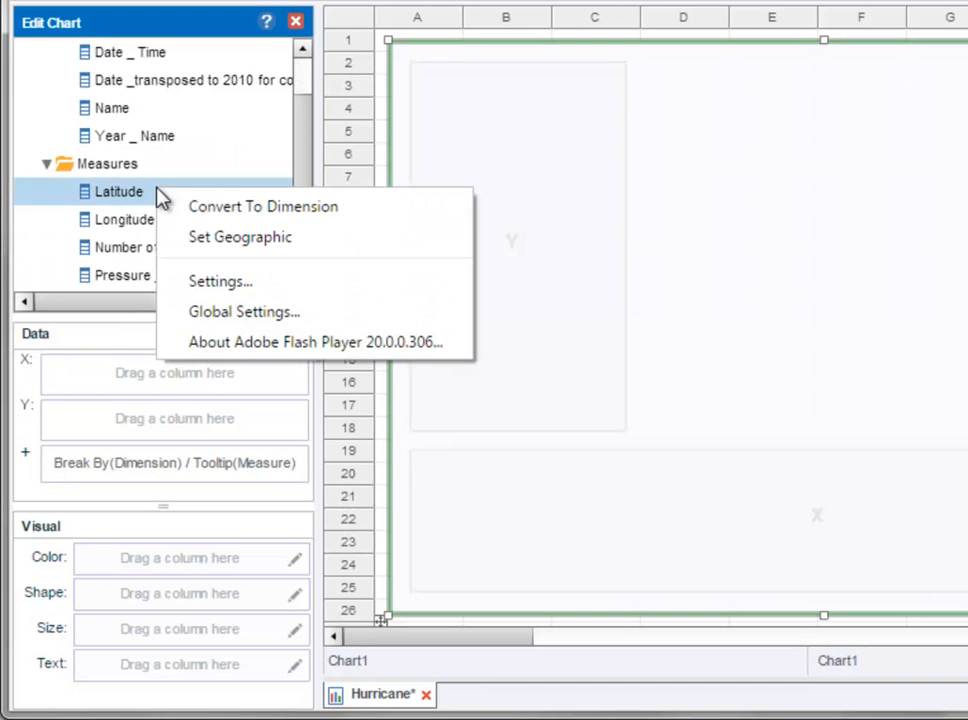
{"action": "left_click", "coordinate": [230, 240]}
{"action": "left_click", "coordinate": [190, 228]}
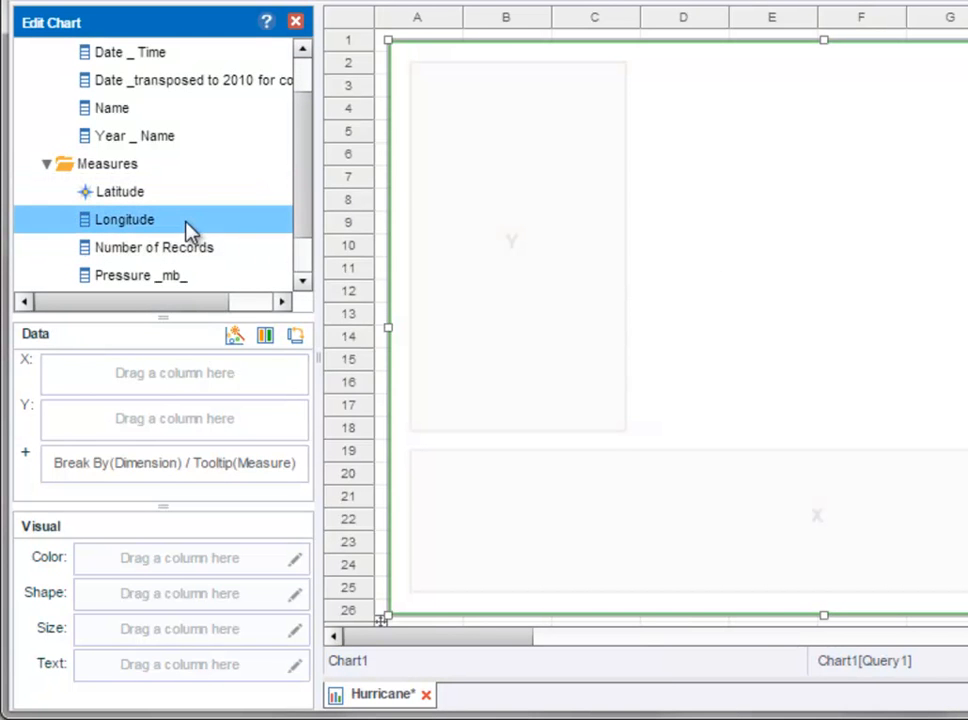
{"action": "right_click", "coordinate": [190, 228]}
{"action": "left_click", "coordinate": [248, 272]}
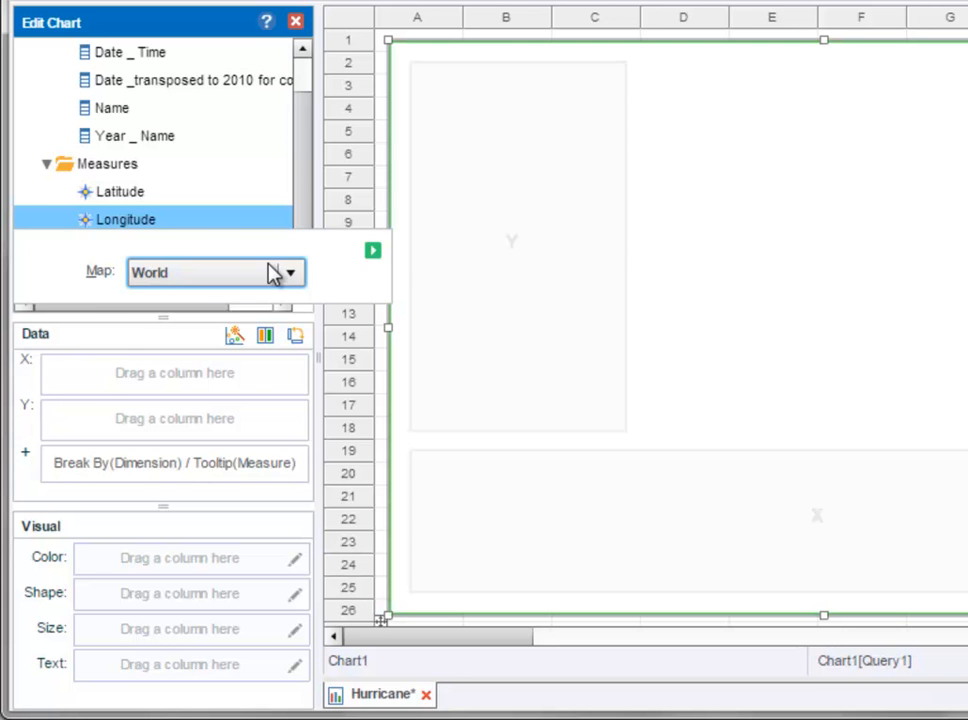
{"action": "left_click", "coordinate": [275, 273]}
{"action": "left_click", "coordinate": [262, 300]}
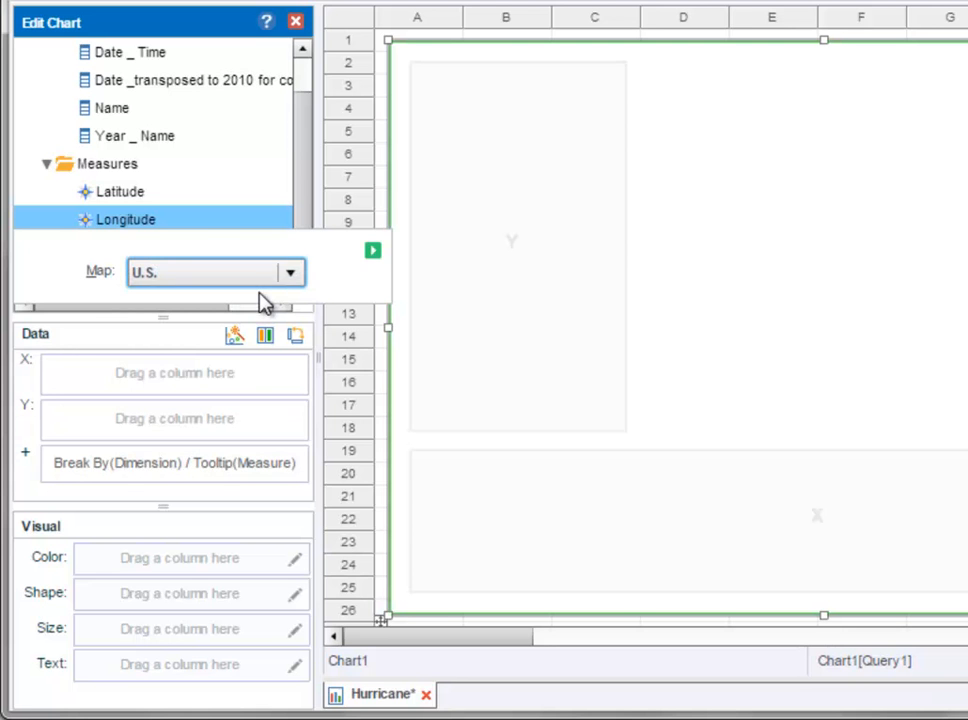
{"action": "left_click", "coordinate": [372, 250]}
{"action": "left_click", "coordinate": [172, 222]}
Step: Change the hurricane chart's style to Map and plot Longitude on X and Latitude on Y
{"action": "left_click", "coordinate": [234, 337]}
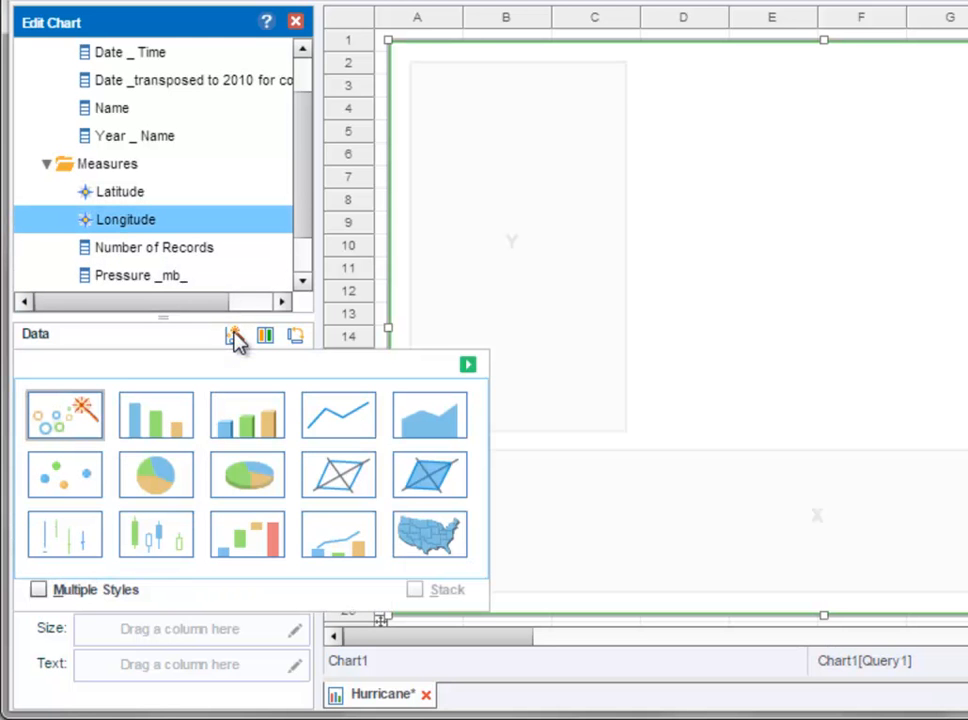
{"action": "left_click", "coordinate": [432, 538]}
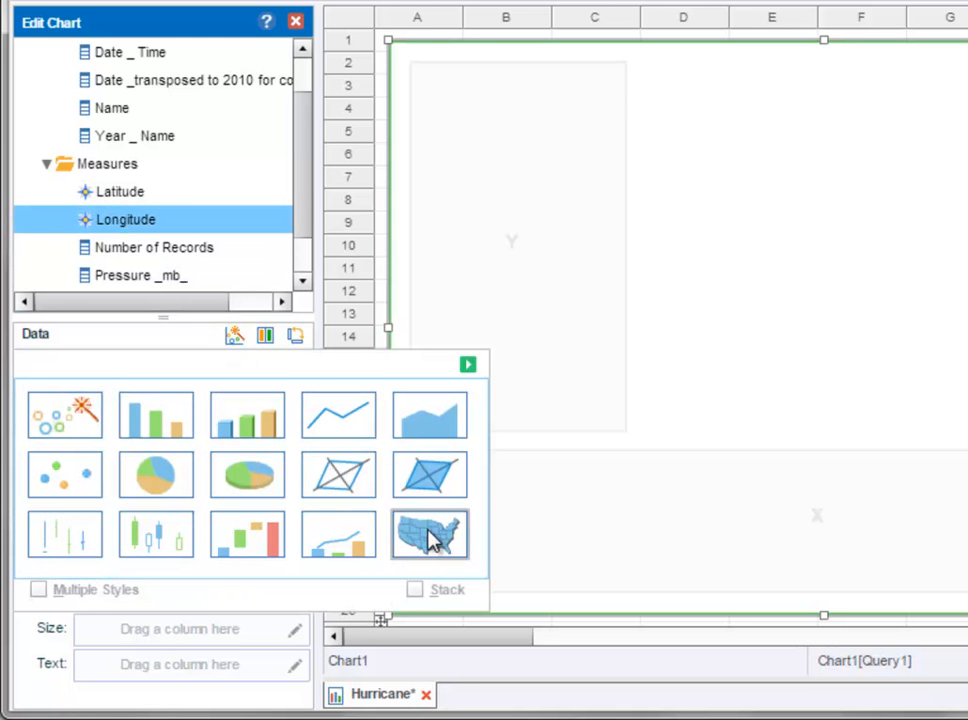
{"action": "left_click", "coordinate": [468, 365]}
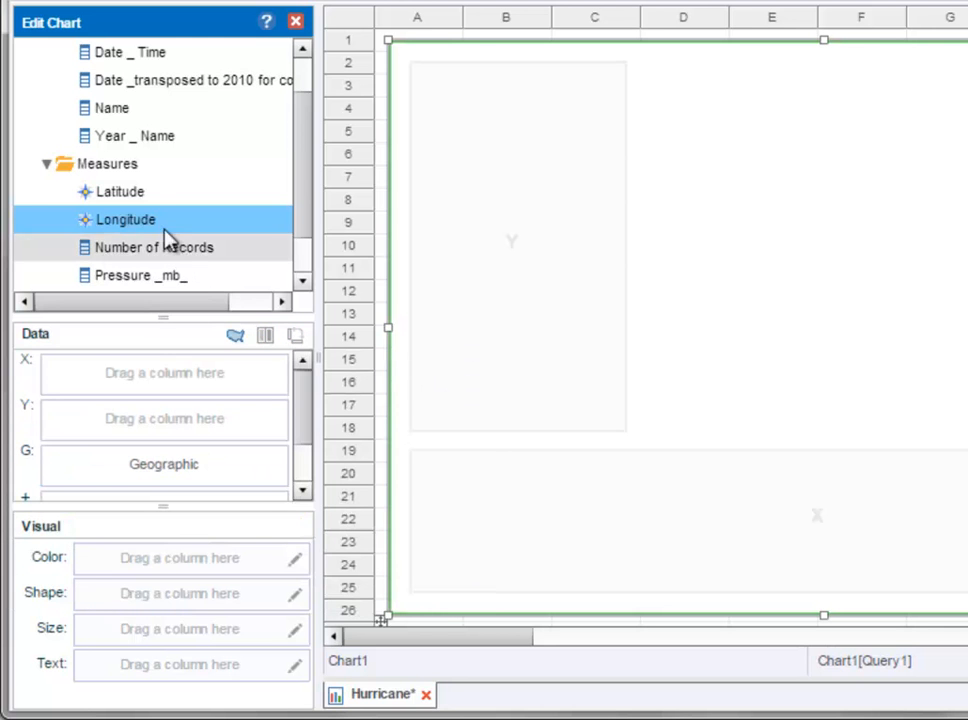
{"action": "left_click_drag", "start_coordinate": [152, 213], "coordinate": [141, 381]}
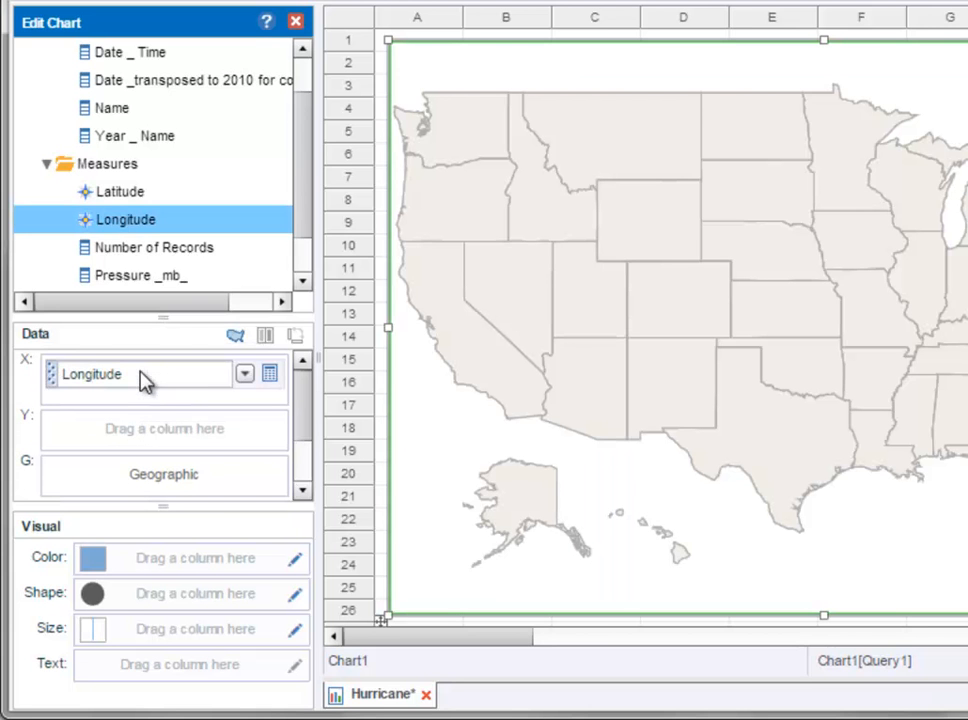
{"action": "left_click_drag", "start_coordinate": [155, 200], "coordinate": [157, 438]}
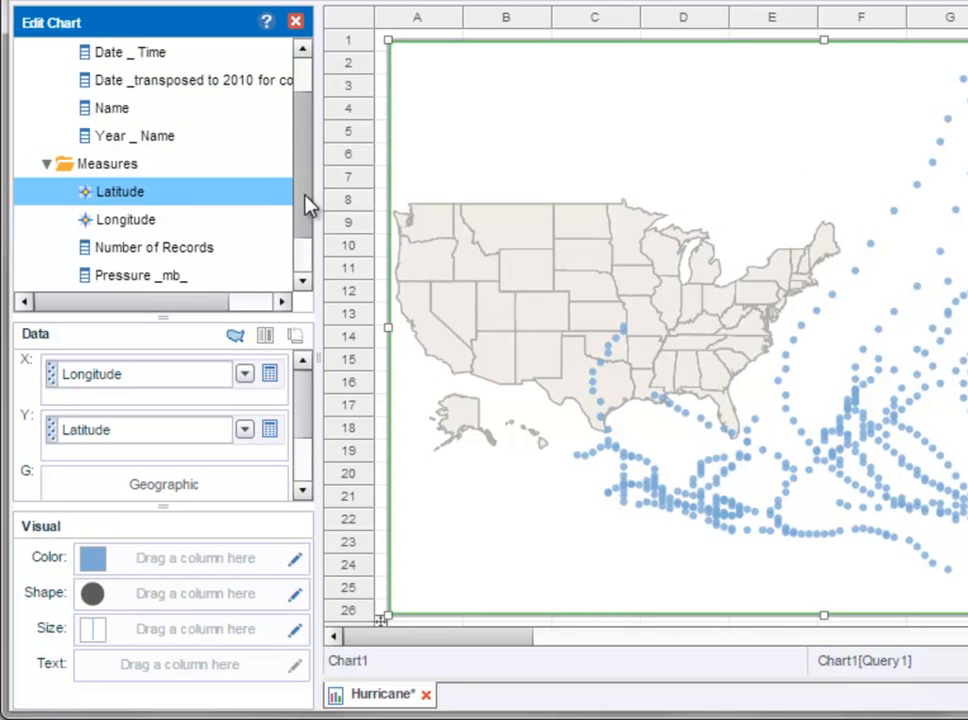
Step: Color the hurricane points by Name and size them by Wind speed _kmh_
{"action": "left_click_drag", "start_coordinate": [304, 193], "coordinate": [297, 173]}
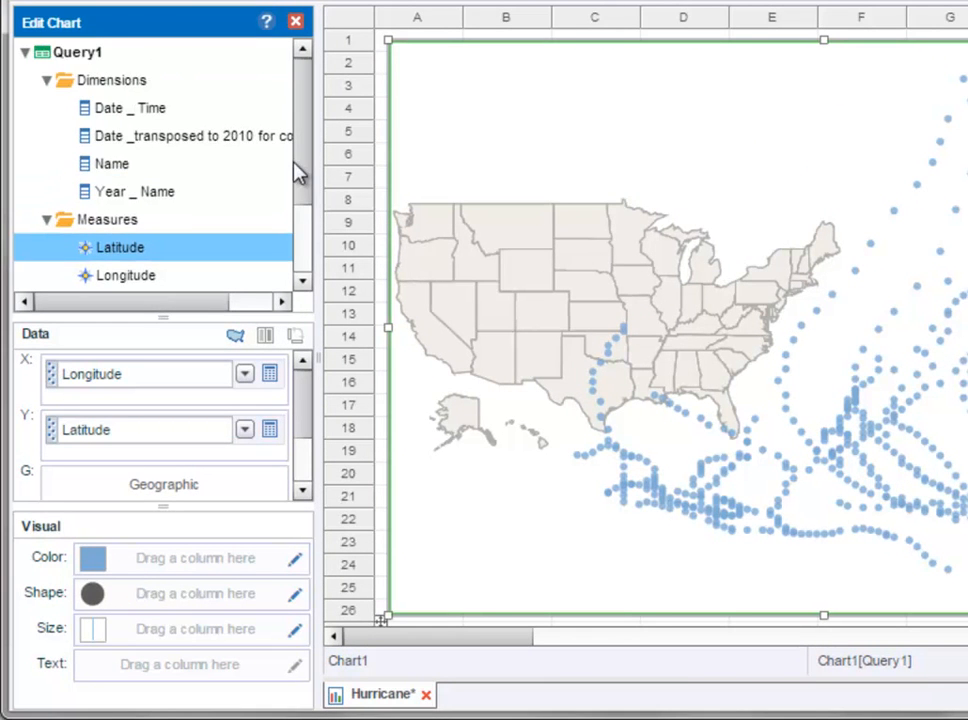
{"action": "left_click_drag", "start_coordinate": [181, 172], "coordinate": [188, 558]}
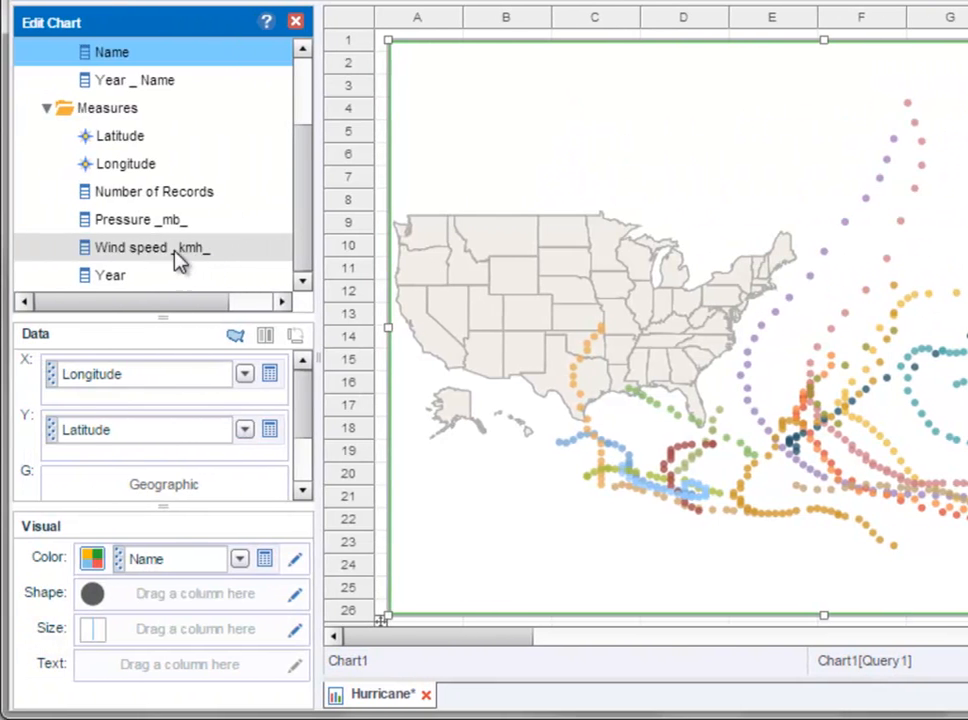
{"action": "left_click", "coordinate": [183, 258]}
{"action": "left_click_drag", "start_coordinate": [183, 258], "coordinate": [198, 645]}
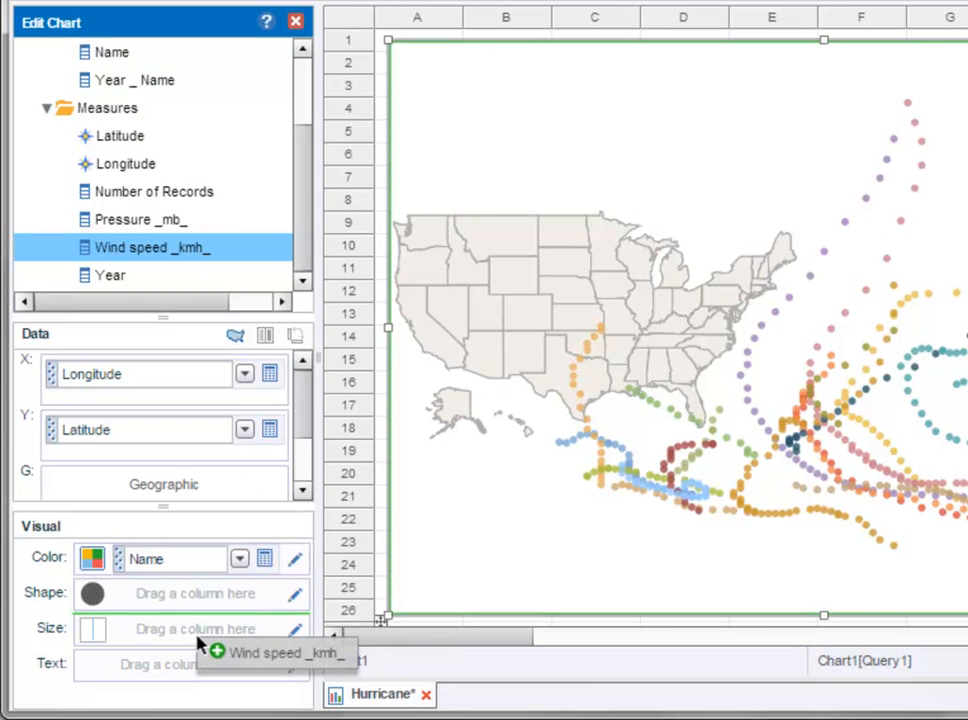
{"action": "left_click_drag", "start_coordinate": [198, 645], "coordinate": [201, 642]}
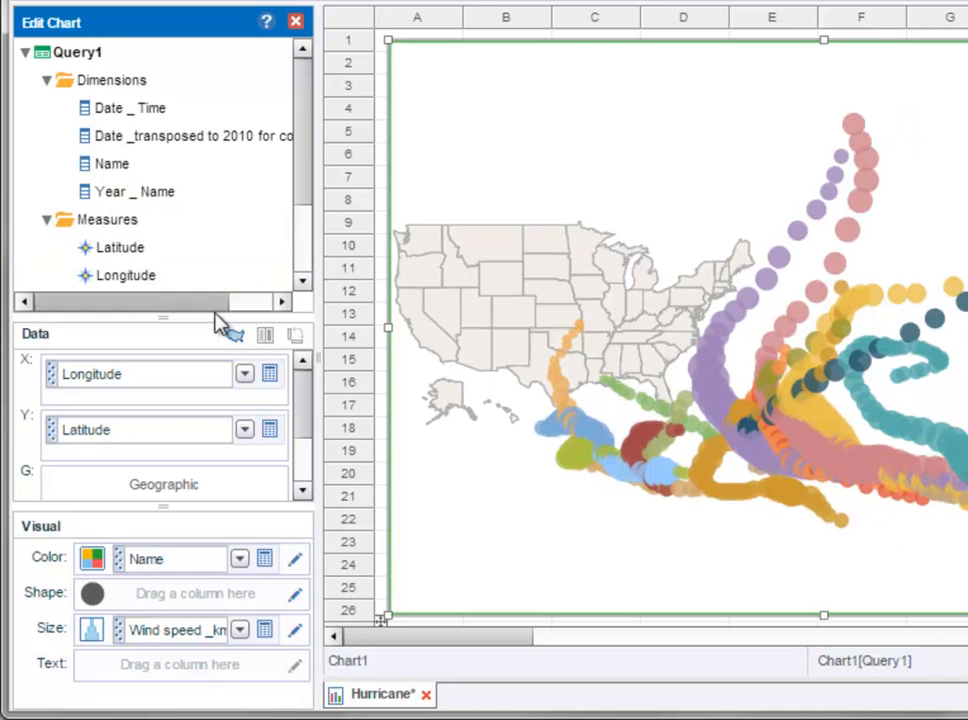
Step: Connect the hurricane points into paths by Name and zoom the map in on the selected storm tracks
{"action": "left_click_drag", "start_coordinate": [212, 315], "coordinate": [210, 224]}
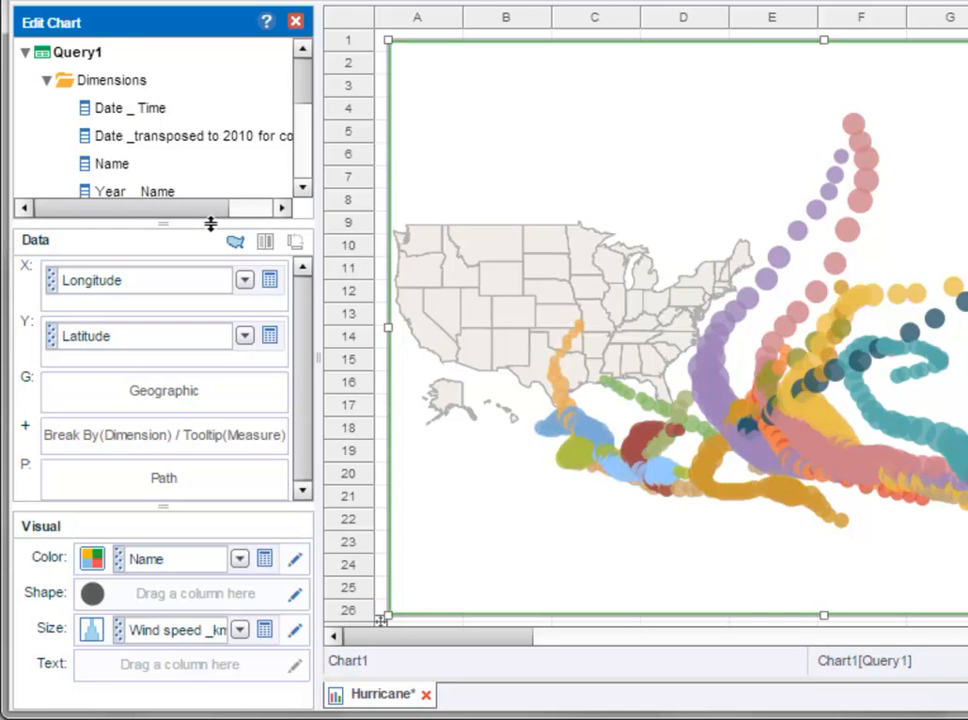
{"action": "left_click_drag", "start_coordinate": [309, 104], "coordinate": [308, 118]}
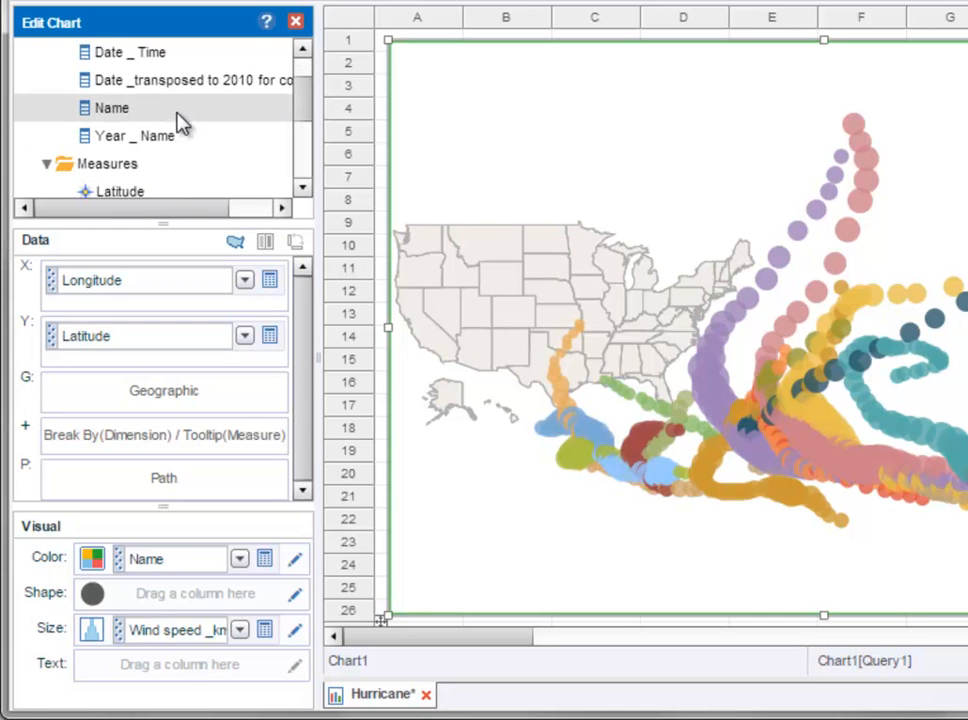
{"action": "left_click_drag", "start_coordinate": [176, 121], "coordinate": [203, 487]}
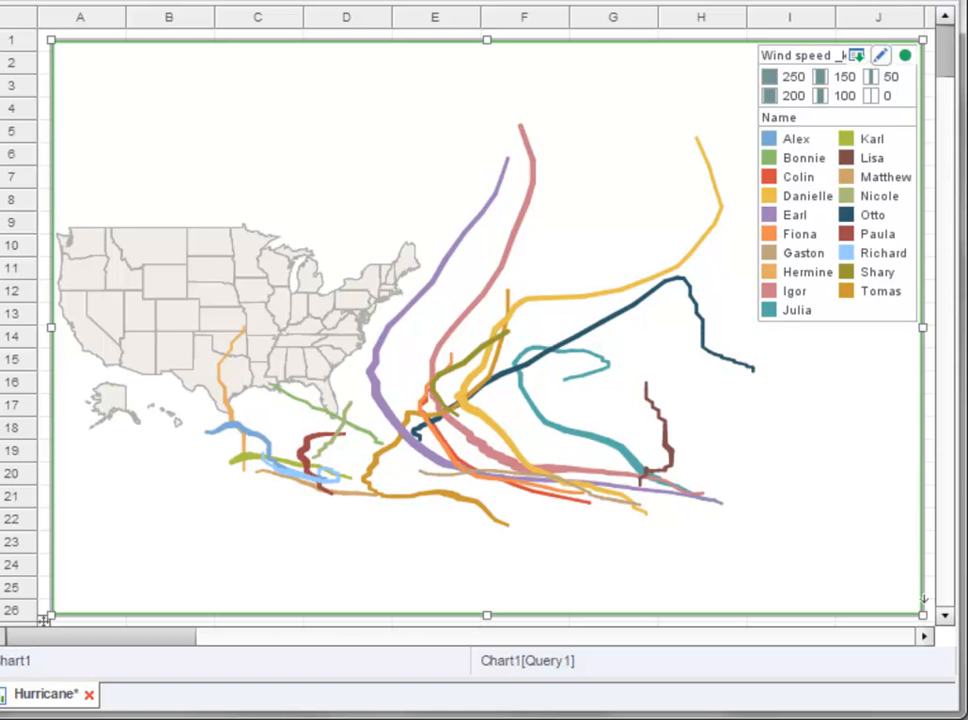
{"action": "left_click_drag", "start_coordinate": [170, 107], "coordinate": [808, 560]}
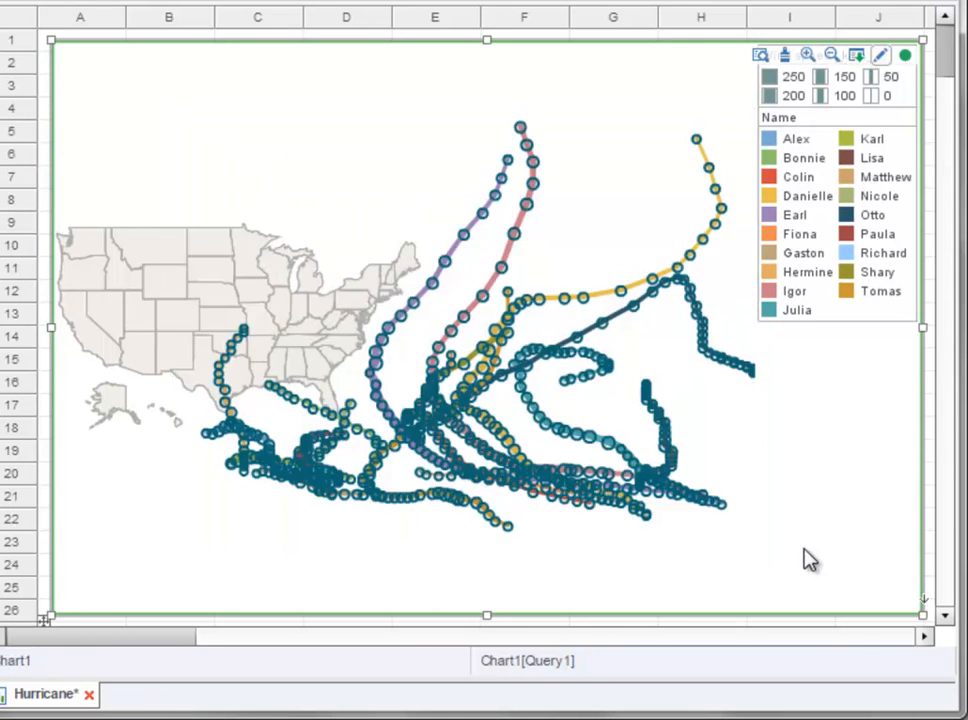
{"action": "left_click", "coordinate": [807, 53]}
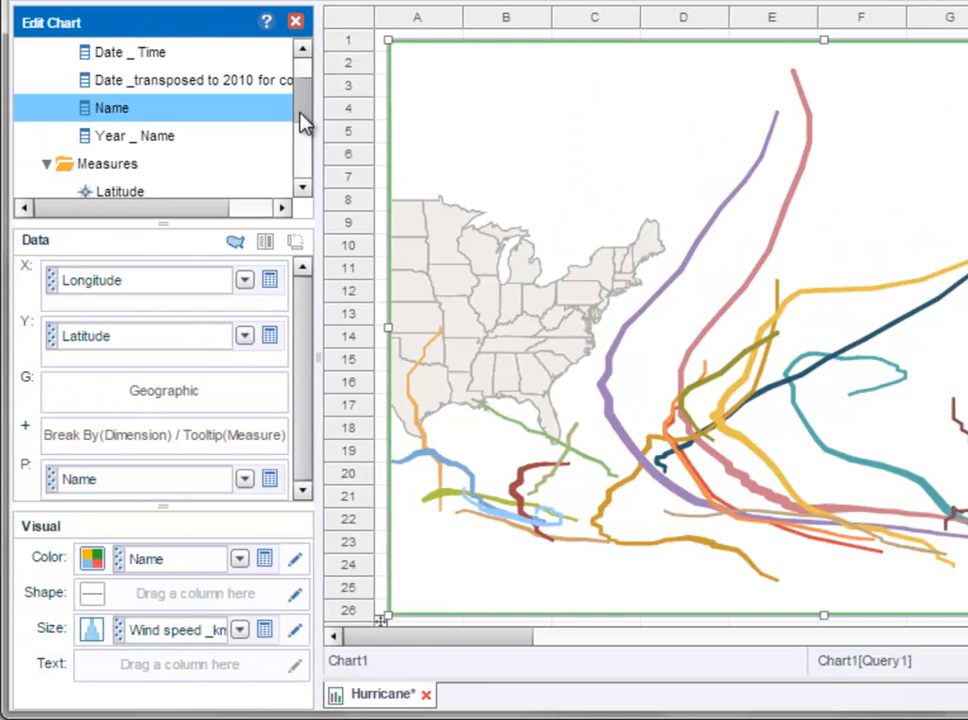
Step: Change the Longitude measure's geographic map to World and zoom the chart in on the selected hurricane tracks
{"action": "left_click_drag", "start_coordinate": [301, 113], "coordinate": [305, 131]}
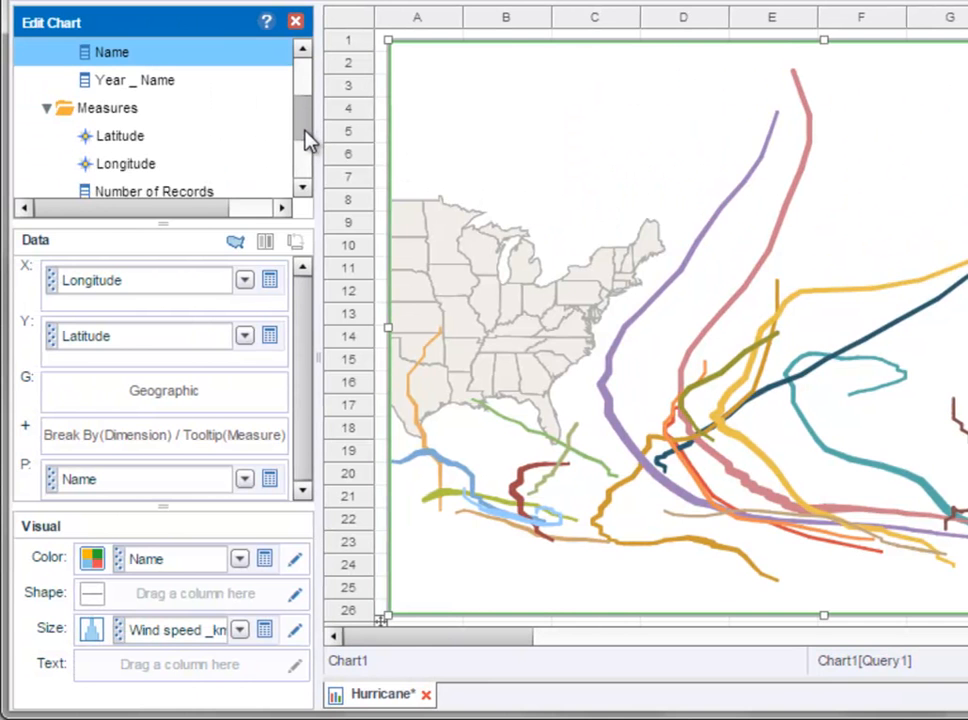
{"action": "left_click", "coordinate": [161, 164]}
{"action": "right_click", "coordinate": [158, 167]}
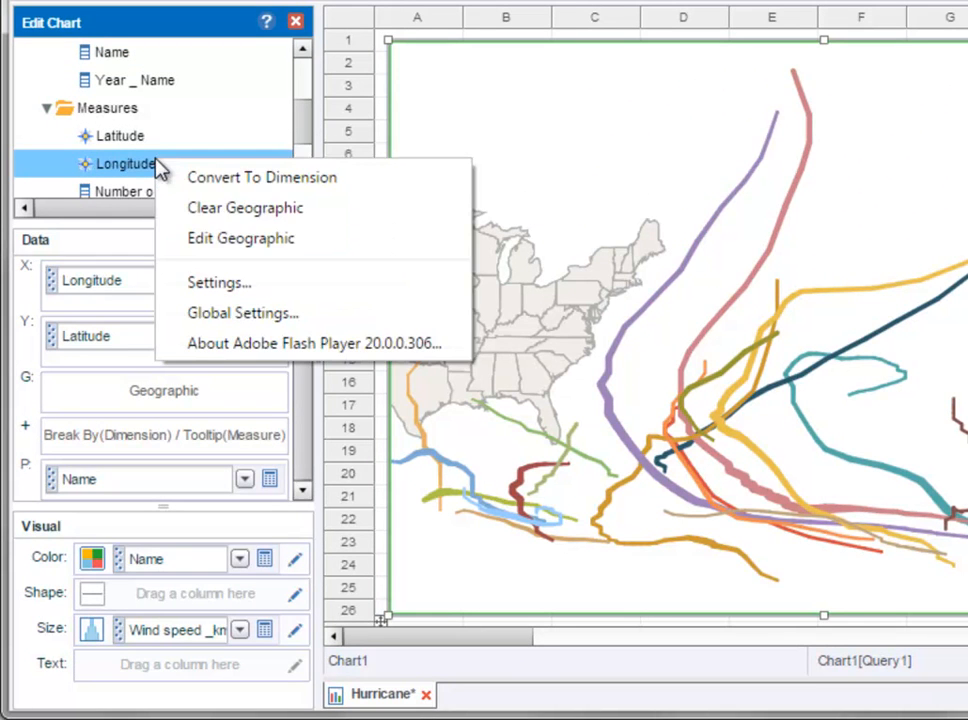
{"action": "left_click", "coordinate": [277, 238]}
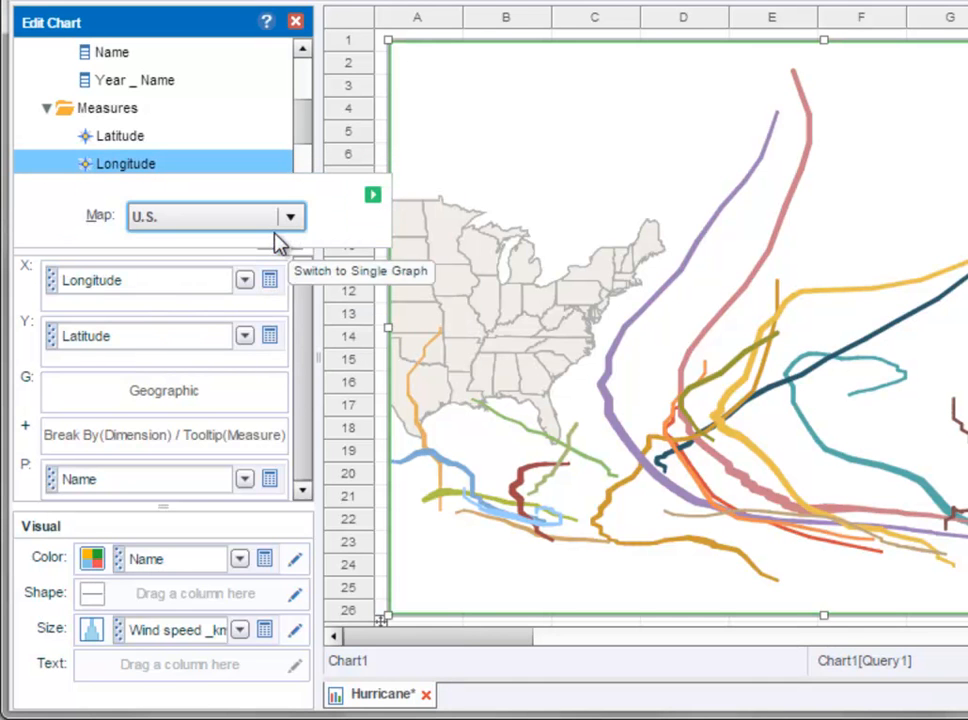
{"action": "left_click", "coordinate": [290, 218]}
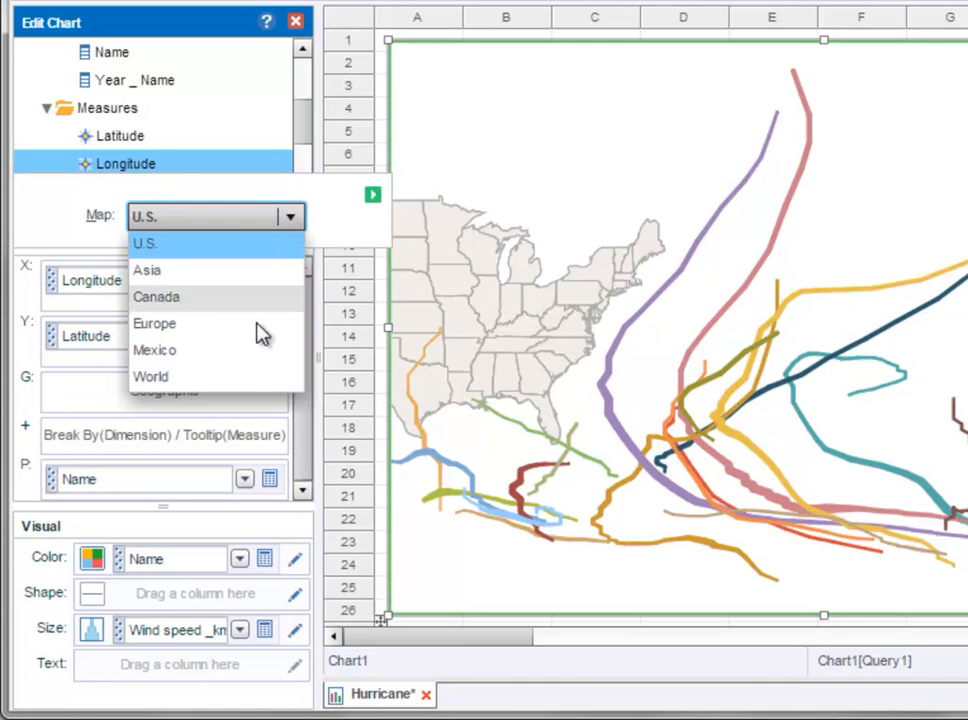
{"action": "left_click", "coordinate": [250, 378]}
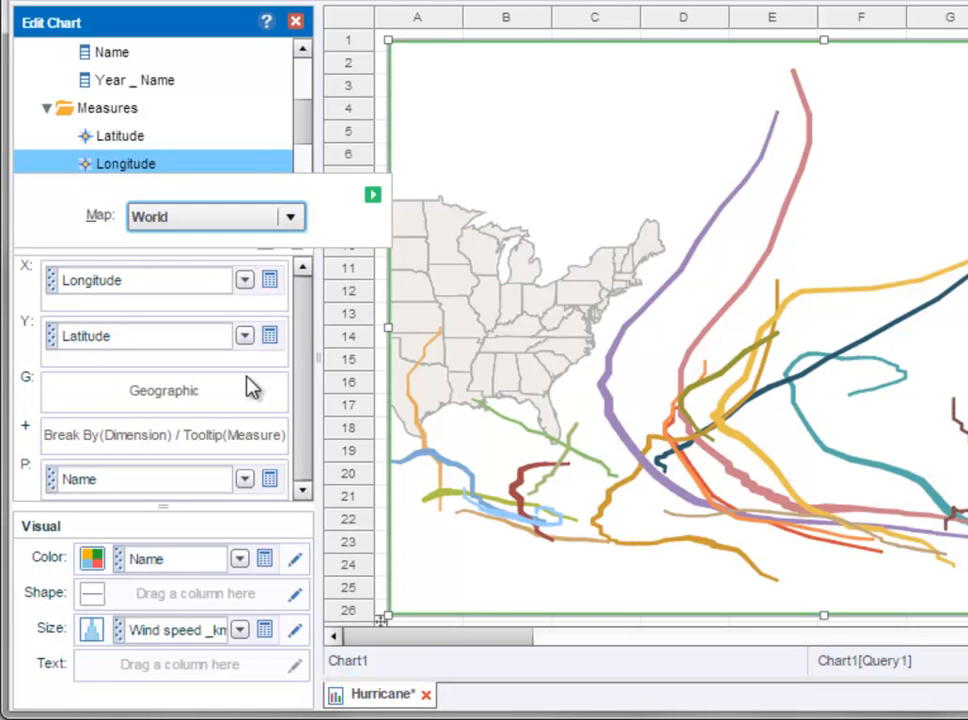
{"action": "left_click", "coordinate": [372, 196]}
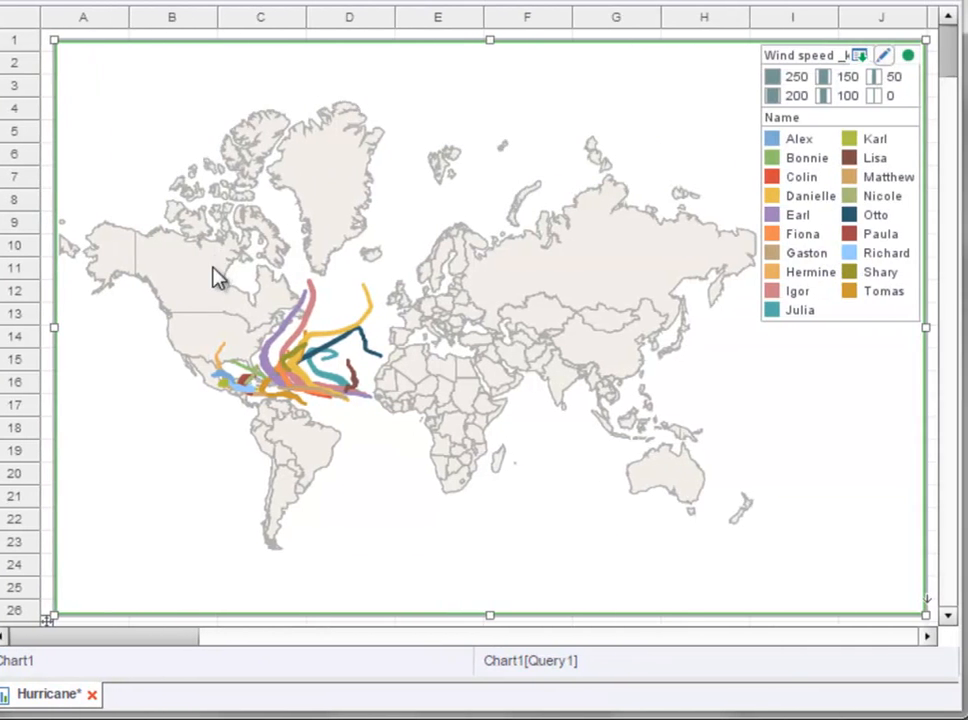
{"action": "left_click_drag", "start_coordinate": [540, 266], "coordinate": [751, 410]}
{"action": "mouse_move", "coordinate": [418, 418]}
{"action": "left_mouse_down"}
{"action": "mouse_move", "coordinate": [426, 428]}
{"action": "mouse_move", "coordinate": [405, 427]}
{"action": "left_mouse_up"}
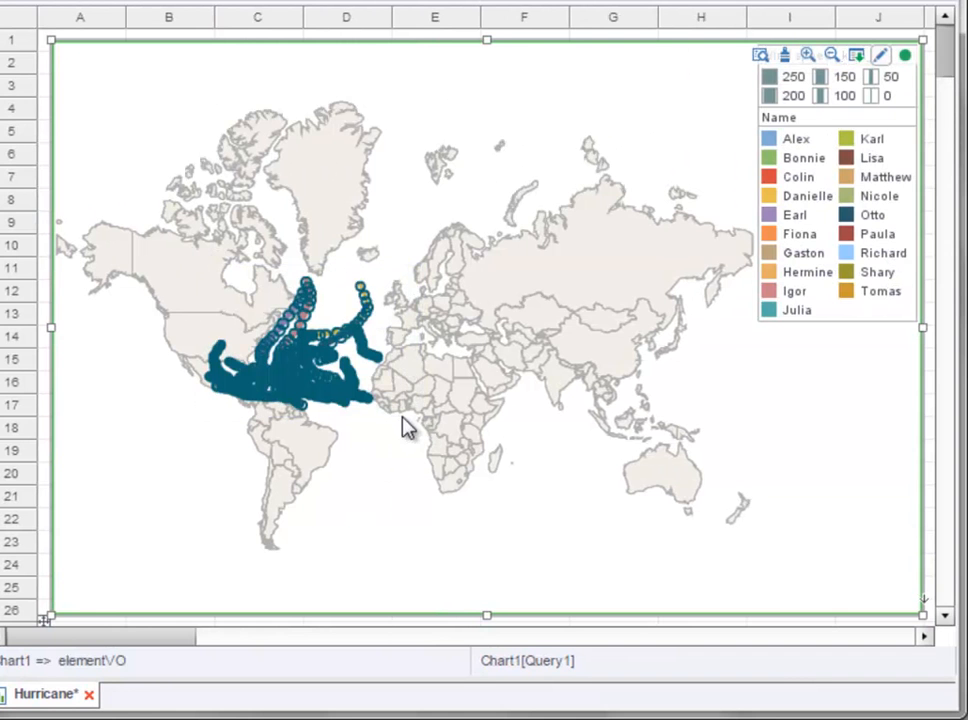
{"action": "left_click", "coordinate": [807, 57]}
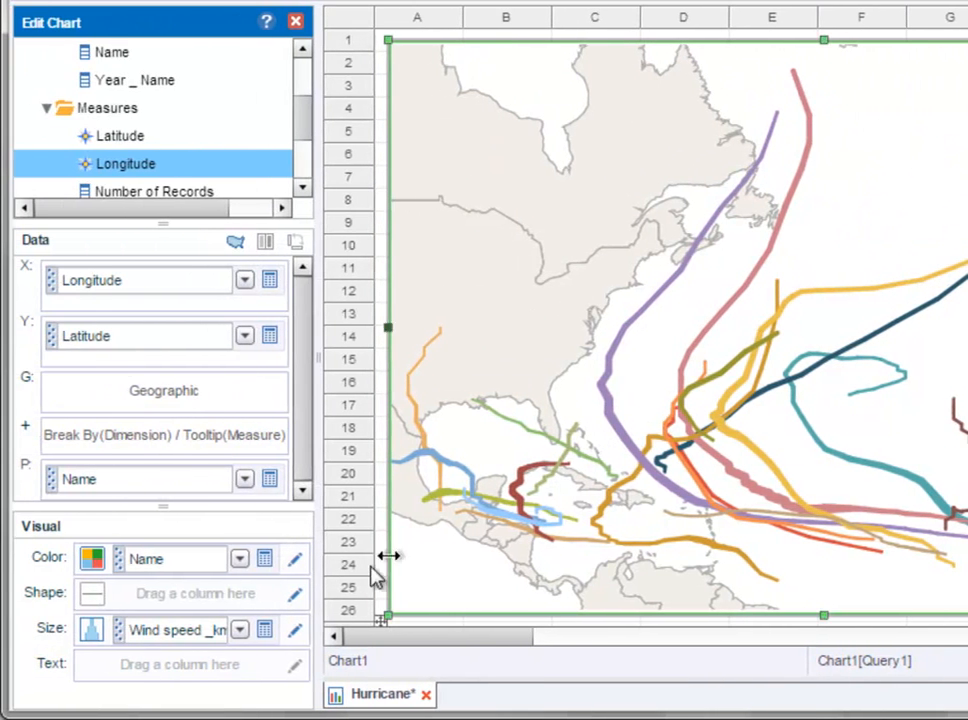
Step: Raise the maximum line width for Wind speed _kmh_ to near the top of its range and zoom in on the hurricane tracks
{"action": "left_click", "coordinate": [297, 632]}
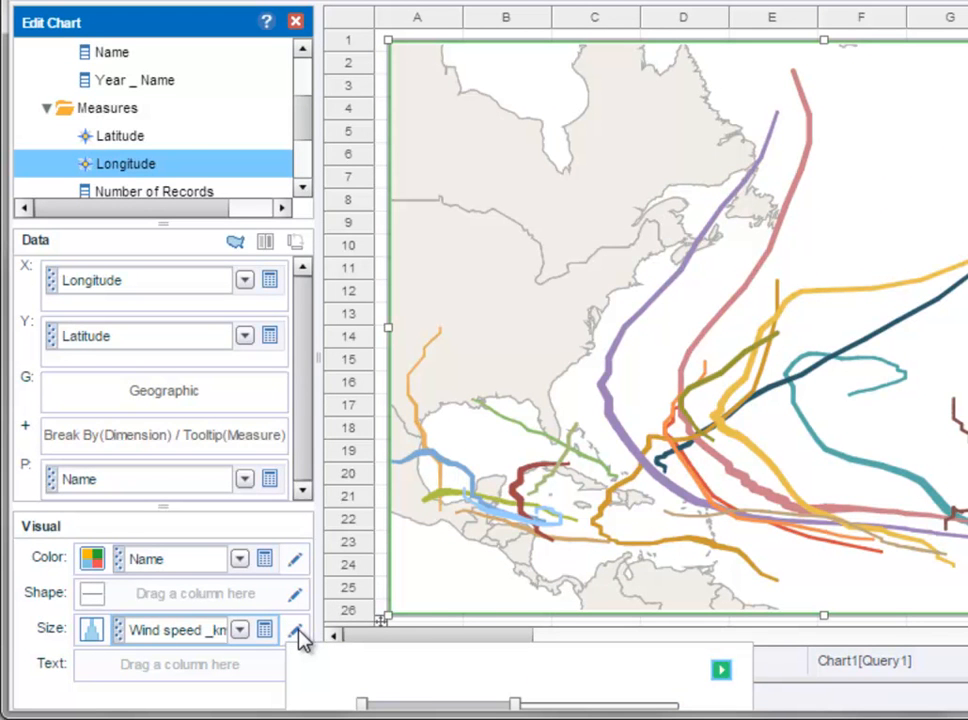
{"action": "left_click_drag", "start_coordinate": [517, 706], "coordinate": [662, 707]}
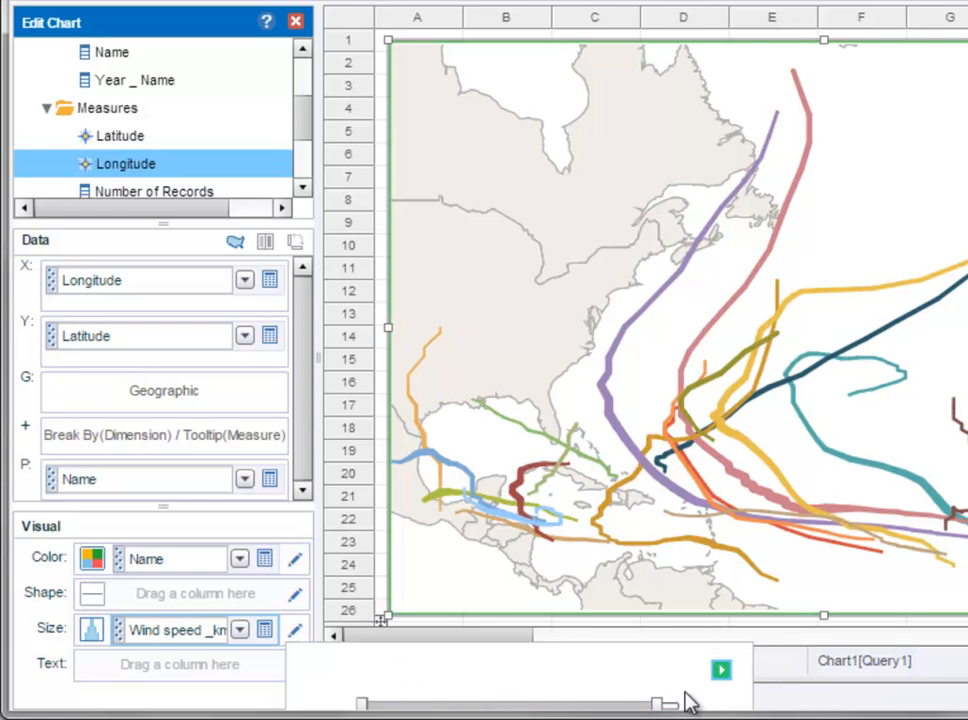
{"action": "left_click", "coordinate": [721, 669]}
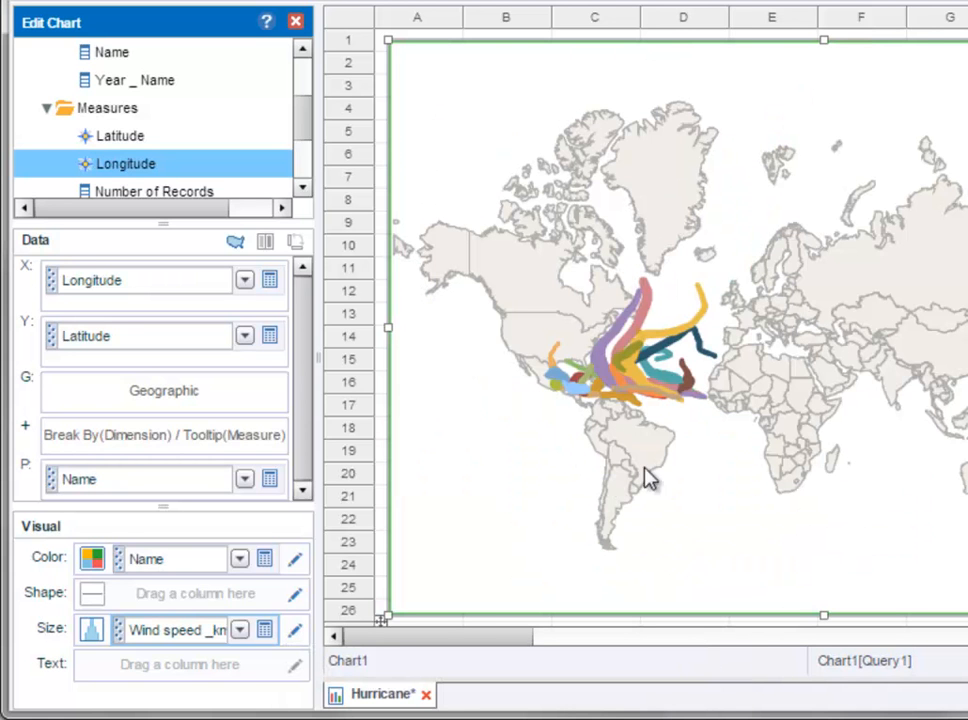
{"action": "left_click_drag", "start_coordinate": [561, 297], "coordinate": [739, 433]}
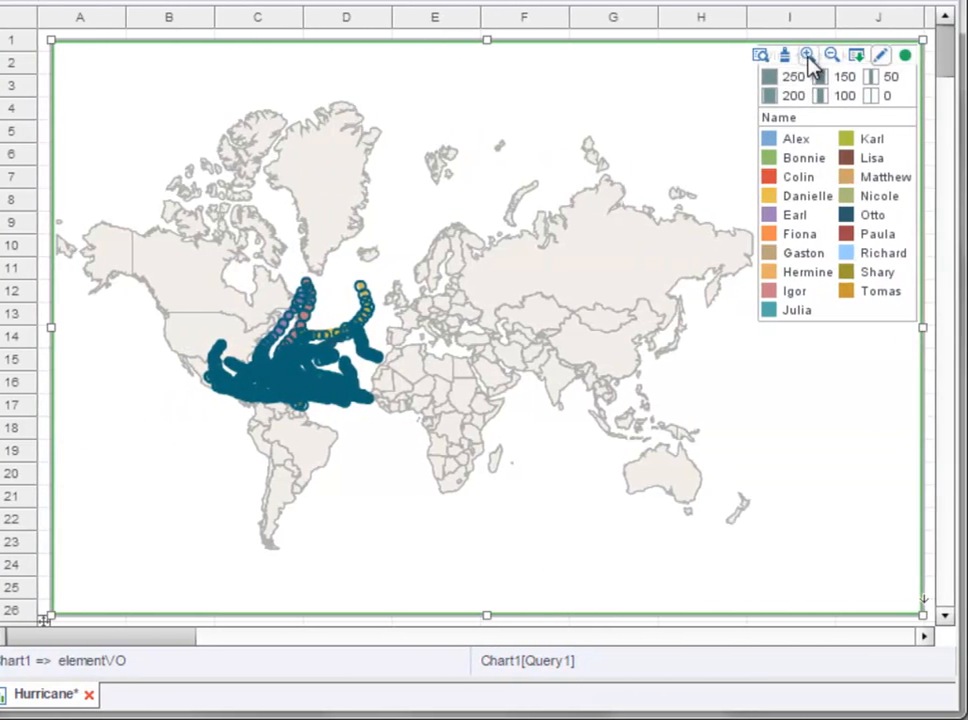
{"action": "left_click", "coordinate": [809, 58]}
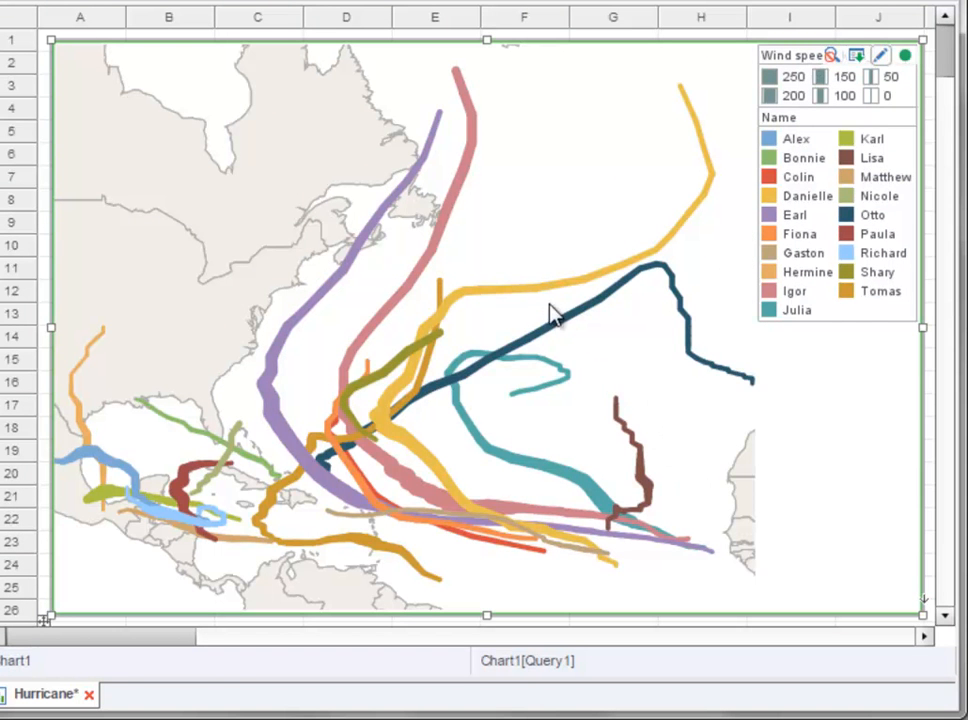
{"action": "mouse_move", "coordinate": [540, 297]}
{"action": "mouse_move", "coordinate": [590, 285]}
Step: Shorten the hurricane chart to end at row 19 and place a Name selection list beneath it
{"action": "left_click_drag", "start_coordinate": [486, 614], "coordinate": [473, 472]}
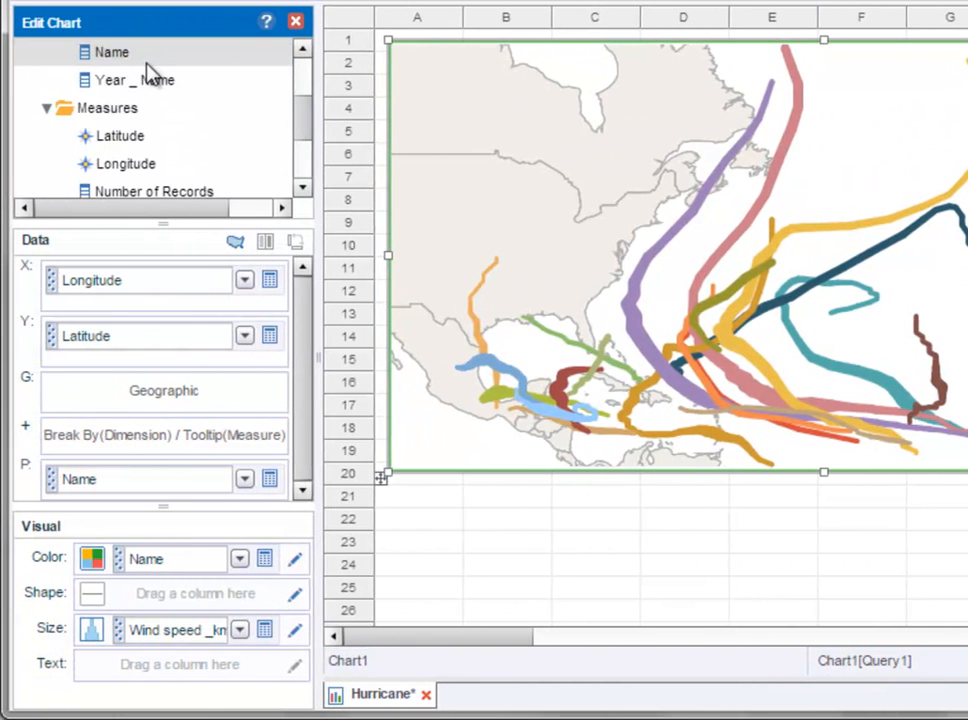
{"action": "left_click_drag", "start_coordinate": [147, 64], "coordinate": [493, 503]}
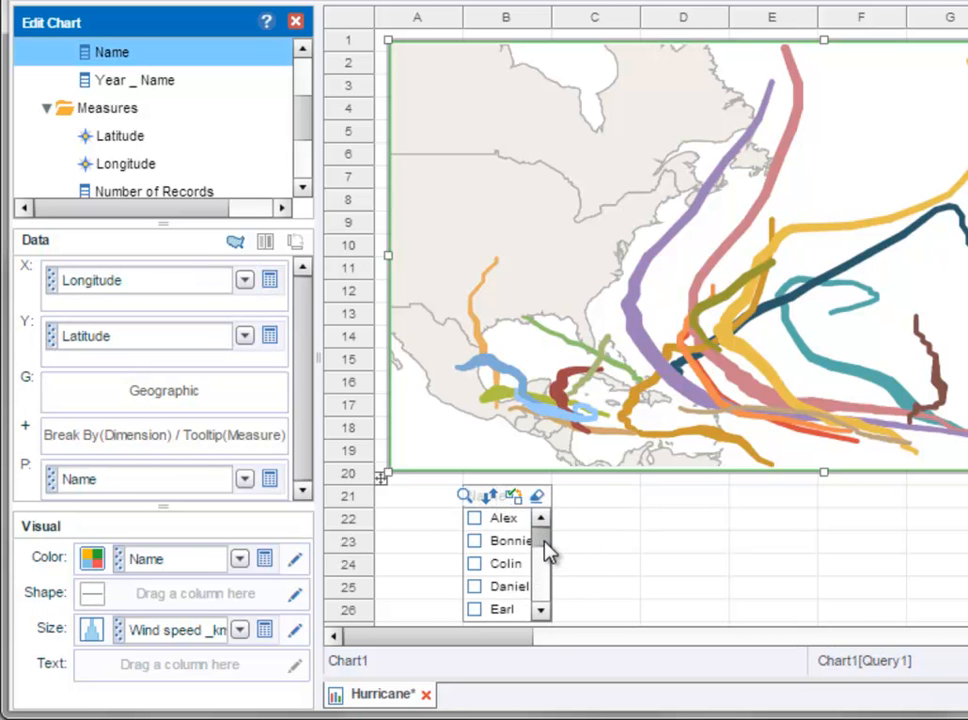
{"action": "left_click", "coordinate": [551, 552]}
Step: Resize the Name selection list to span columns B to H and rows 21 to 24
{"action": "left_click_drag", "start_coordinate": [556, 553], "coordinate": [916, 540]}
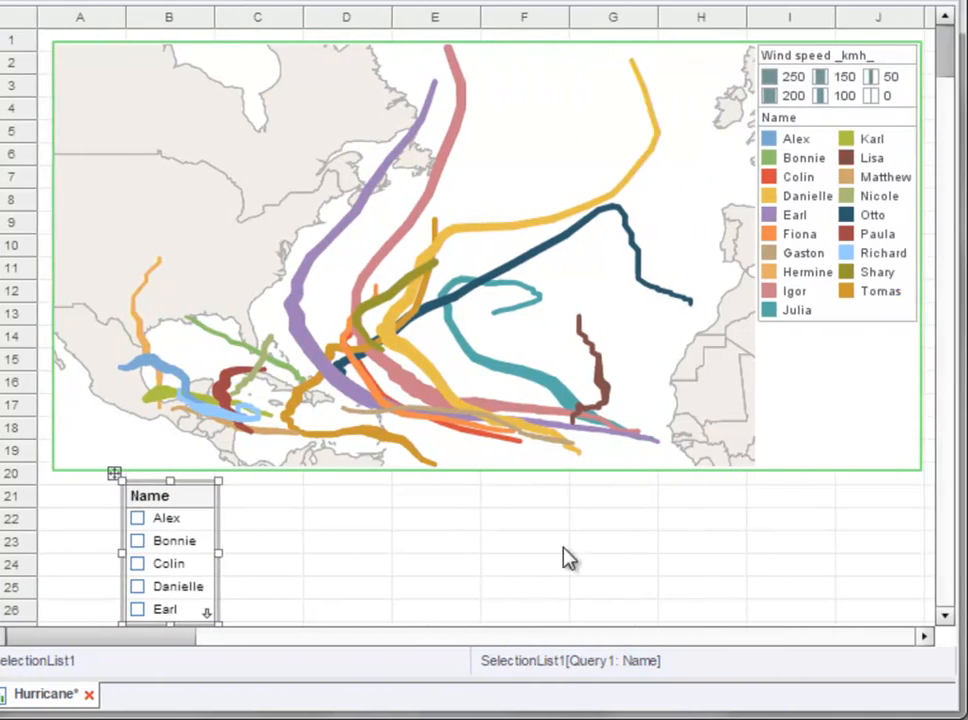
{"action": "left_click_drag", "start_coordinate": [685, 625], "coordinate": [700, 603]}
{"action": "left_click_drag", "start_coordinate": [910, 541], "coordinate": [963, 536]}
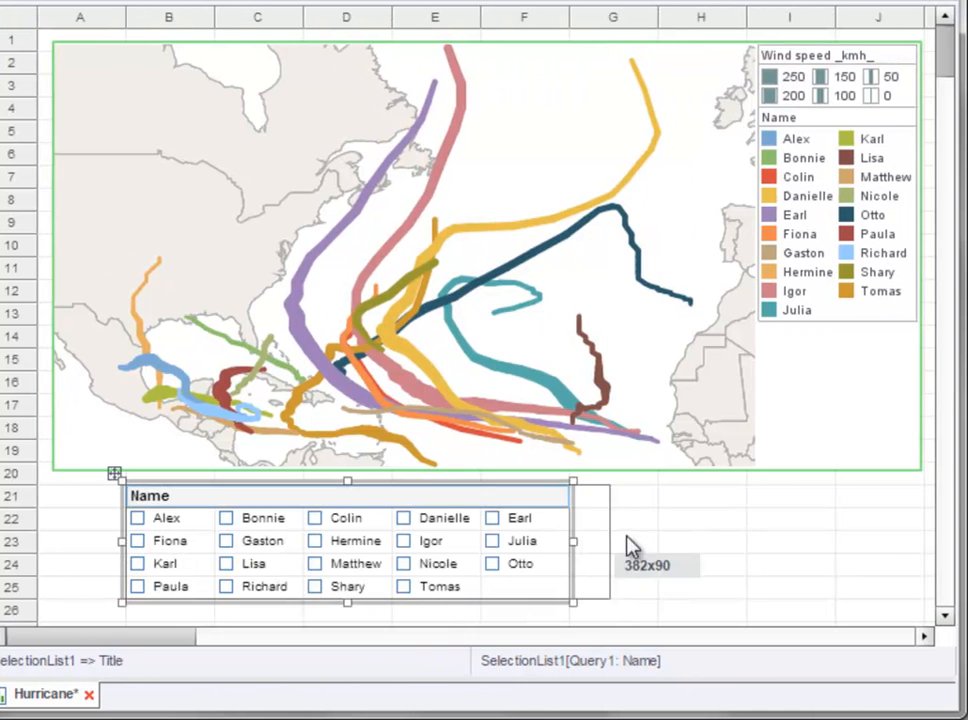
{"action": "left_click_drag", "start_coordinate": [630, 545], "coordinate": [754, 540]}
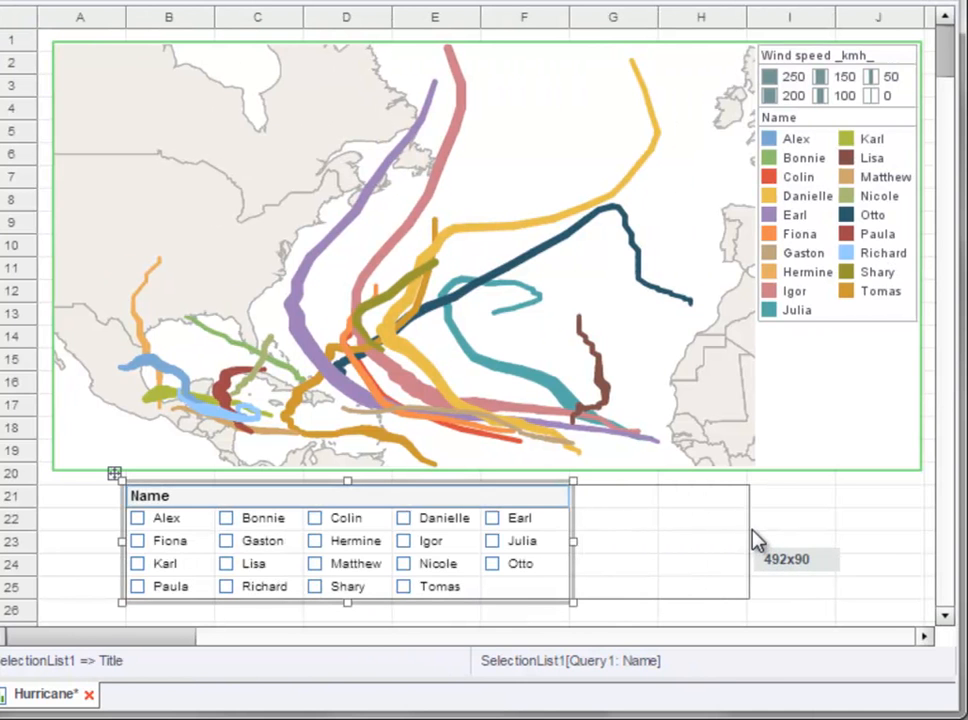
{"action": "left_click_drag", "start_coordinate": [436, 602], "coordinate": [454, 583]}
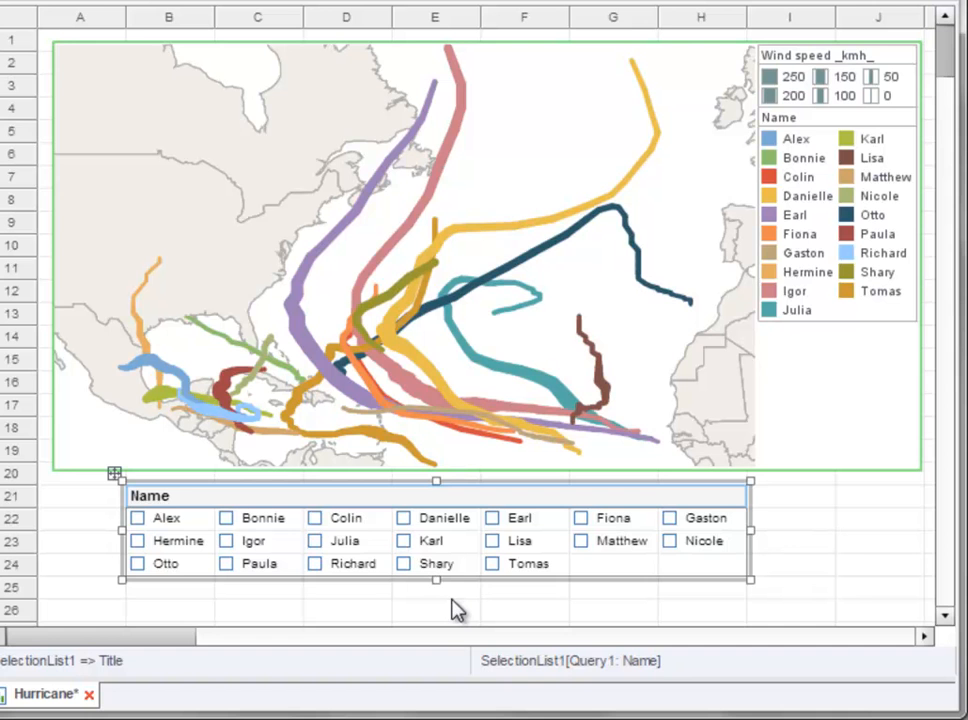
Step: Filter the map to Bonnie, Colin, Fiona, Gaston, Karl, Lisa, Matthew, Otto and Tomas, and resize the Name list to columns B–I, rows 21–23
{"action": "left_click", "coordinate": [318, 521]}
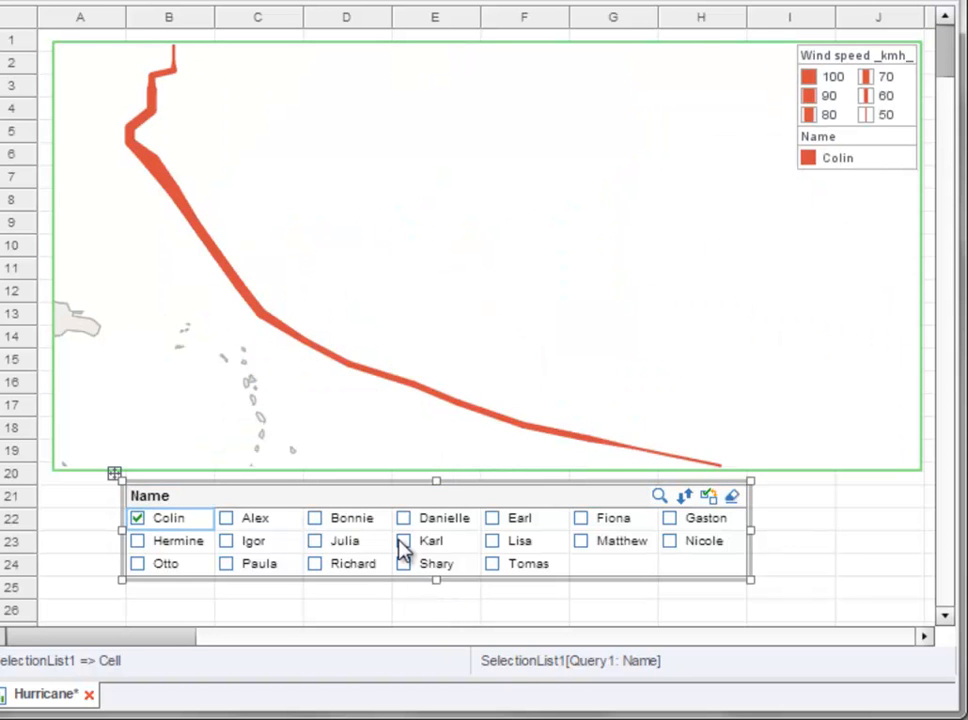
{"action": "left_click", "coordinate": [405, 544]}
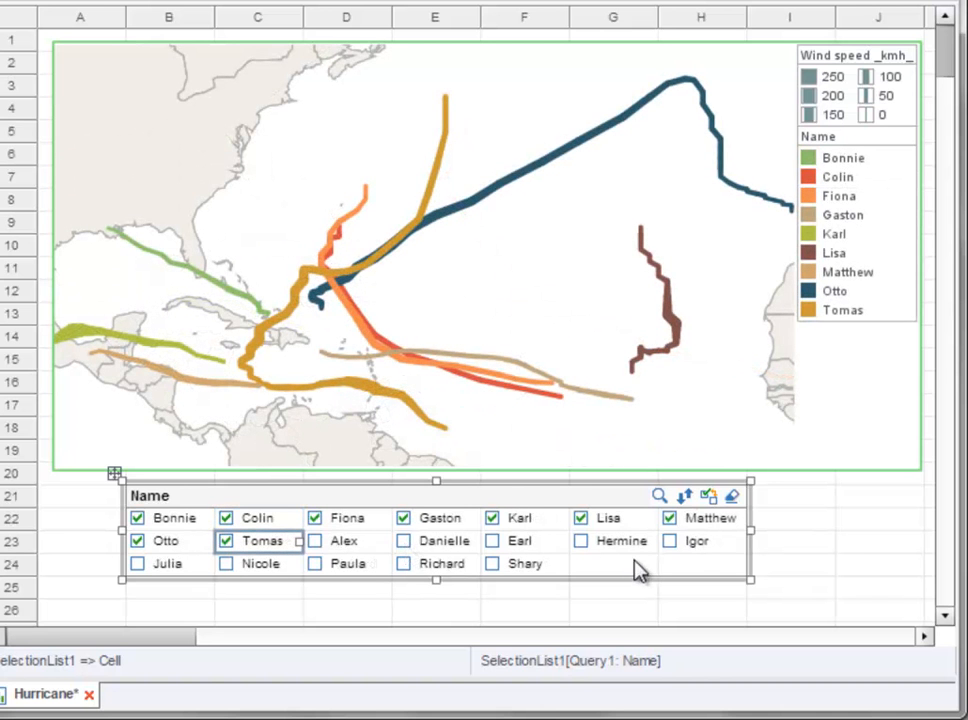
{"action": "left_click_drag", "start_coordinate": [755, 541], "coordinate": [854, 540]}
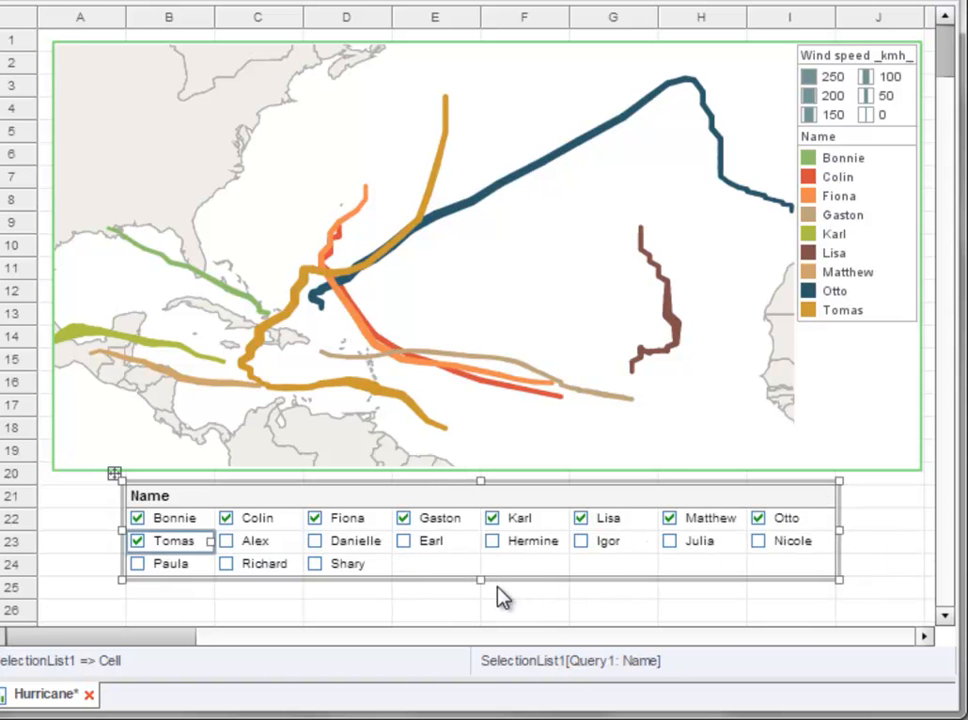
{"action": "left_click_drag", "start_coordinate": [484, 579], "coordinate": [470, 554]}
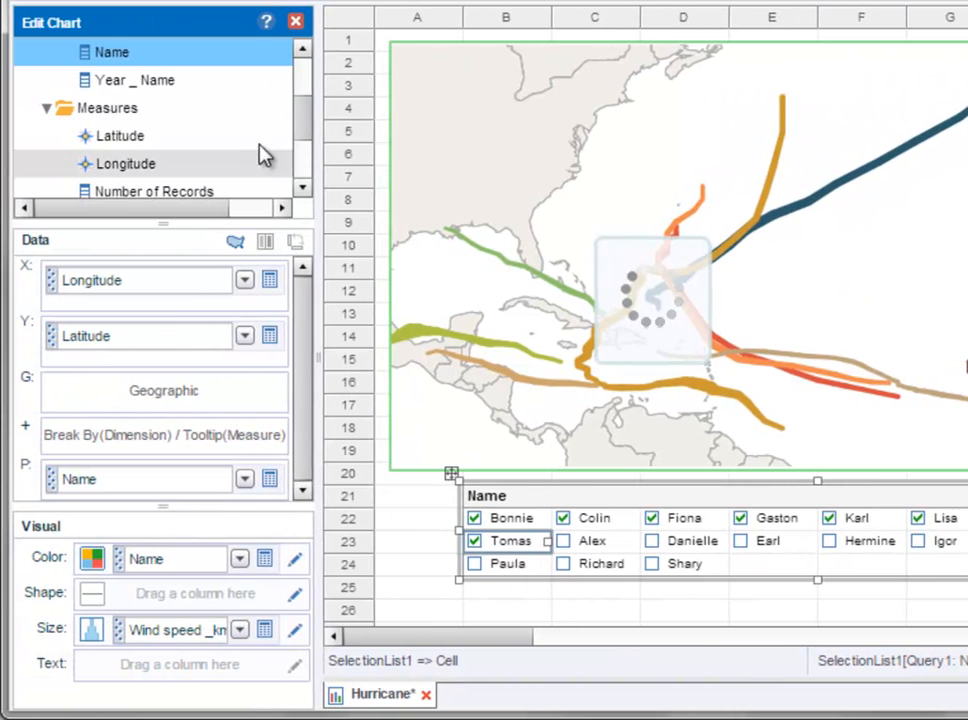
Step: Add a Wind speed _kmh_ range slider below the Name list and widen it to the start of column I
{"action": "scroll", "coordinate": [255, 160], "scroll_direction": "down", "scroll_amount": 2}
{"action": "left_click_drag", "start_coordinate": [180, 145], "coordinate": [587, 588]}
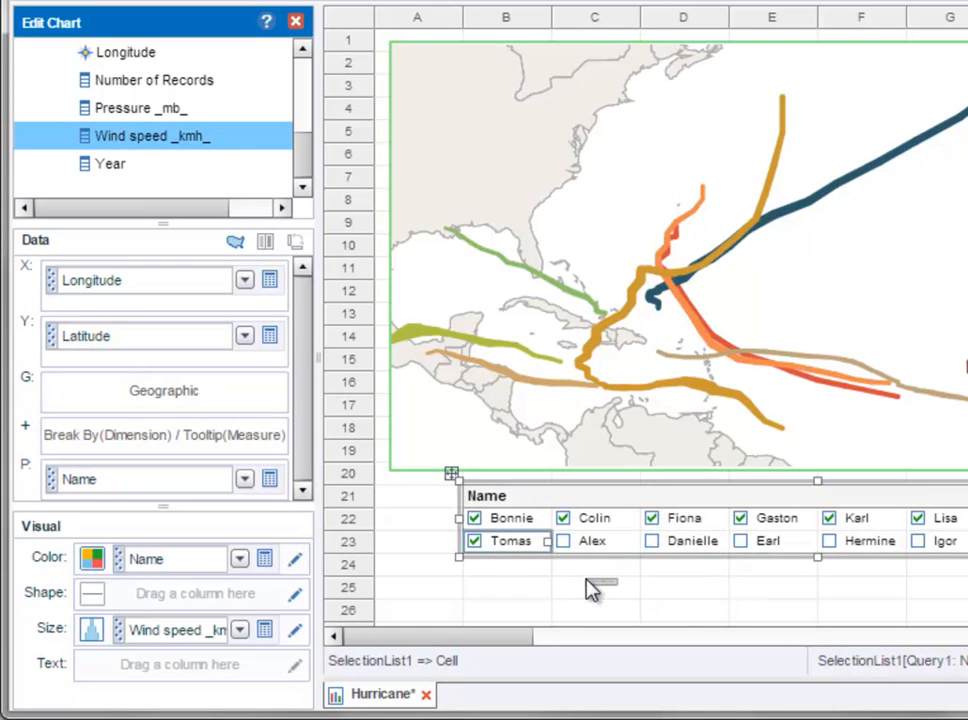
{"action": "left_click", "coordinate": [645, 605]}
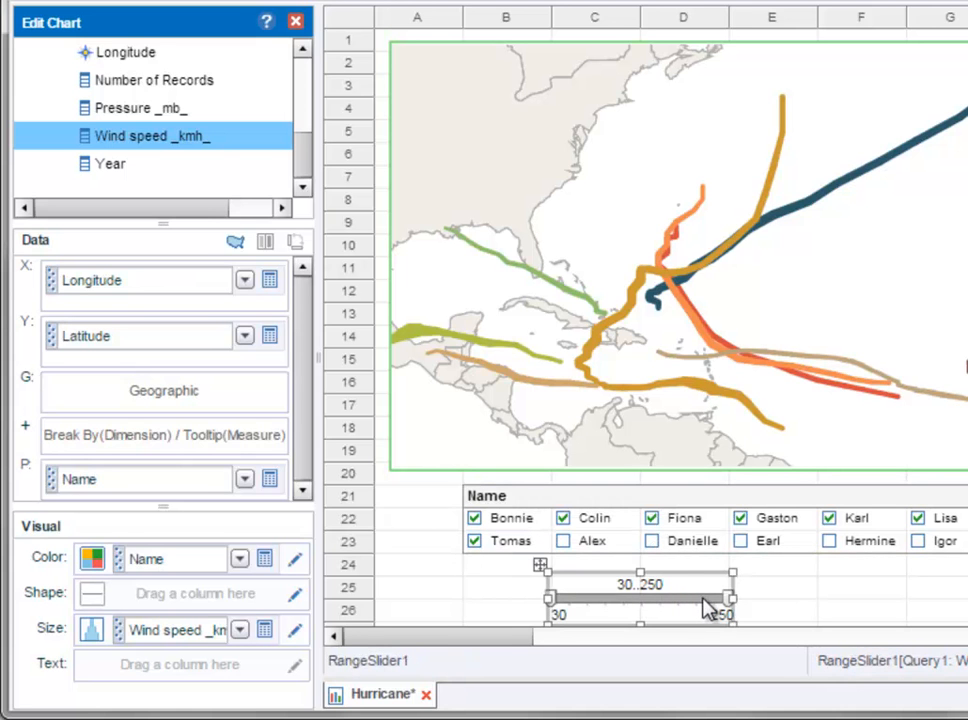
{"action": "left_click_drag", "start_coordinate": [732, 601], "coordinate": [967, 592]}
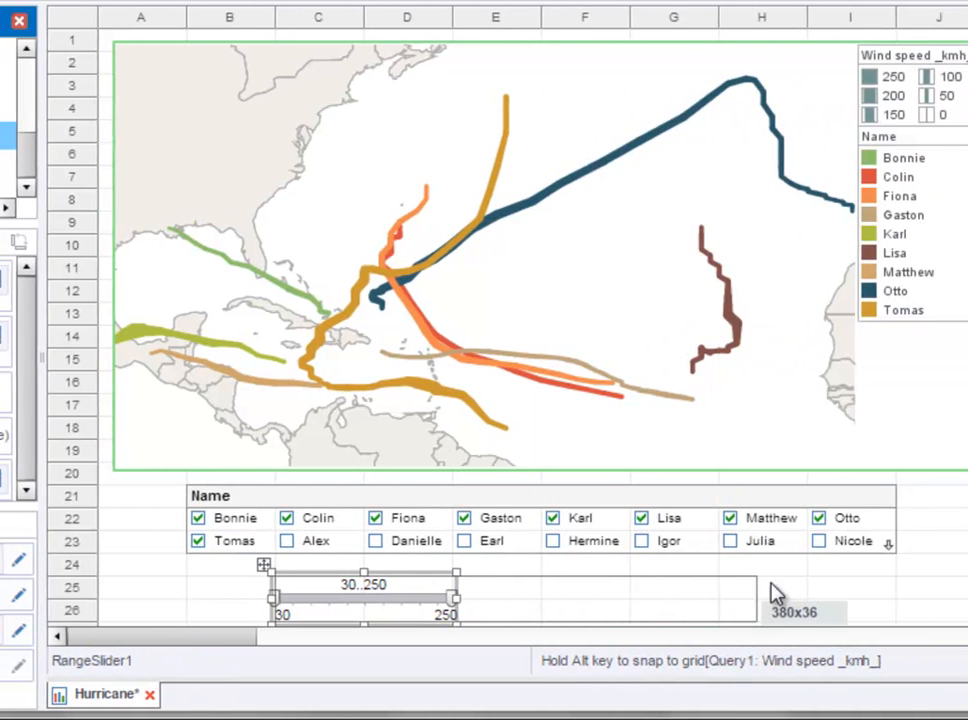
{"action": "left_click_drag", "start_coordinate": [772, 585], "coordinate": [820, 581]}
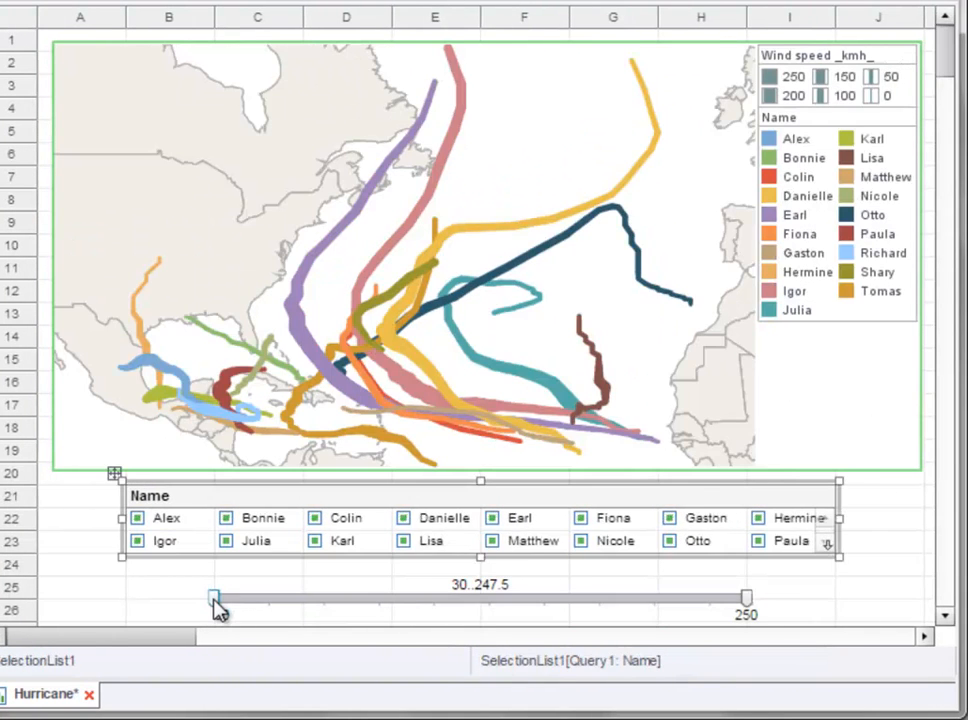
Step: Try the wind speed slider by filtering the tracks to 30–140 and 30–82.5, and restore the full 30–250 range
{"action": "left_click_drag", "start_coordinate": [214, 602], "coordinate": [260, 610]}
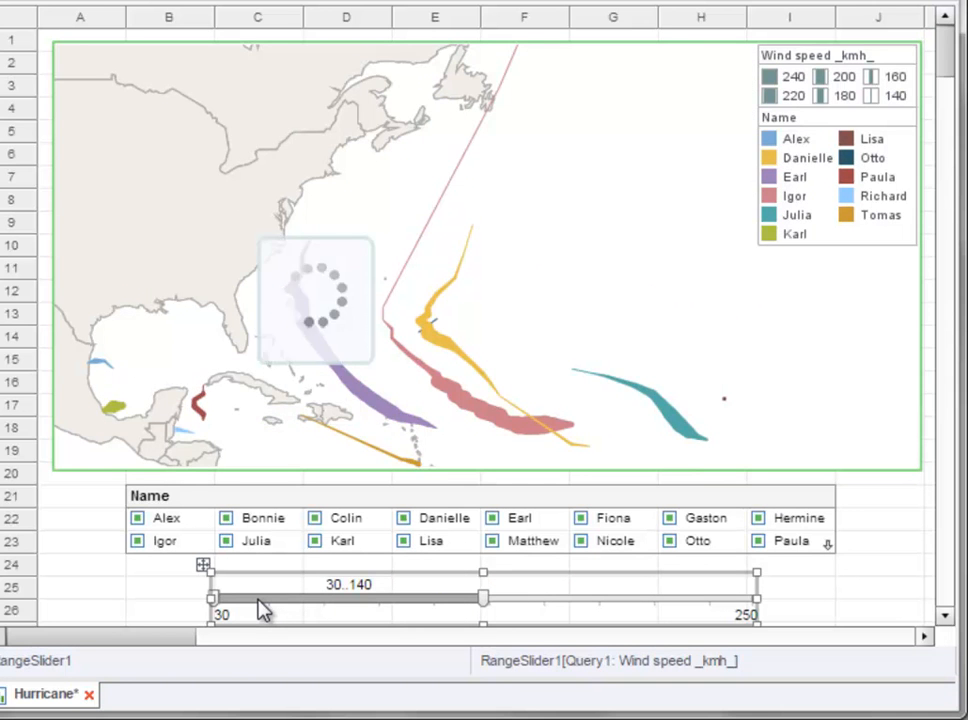
{"action": "left_click_drag", "start_coordinate": [483, 605], "coordinate": [346, 607]}
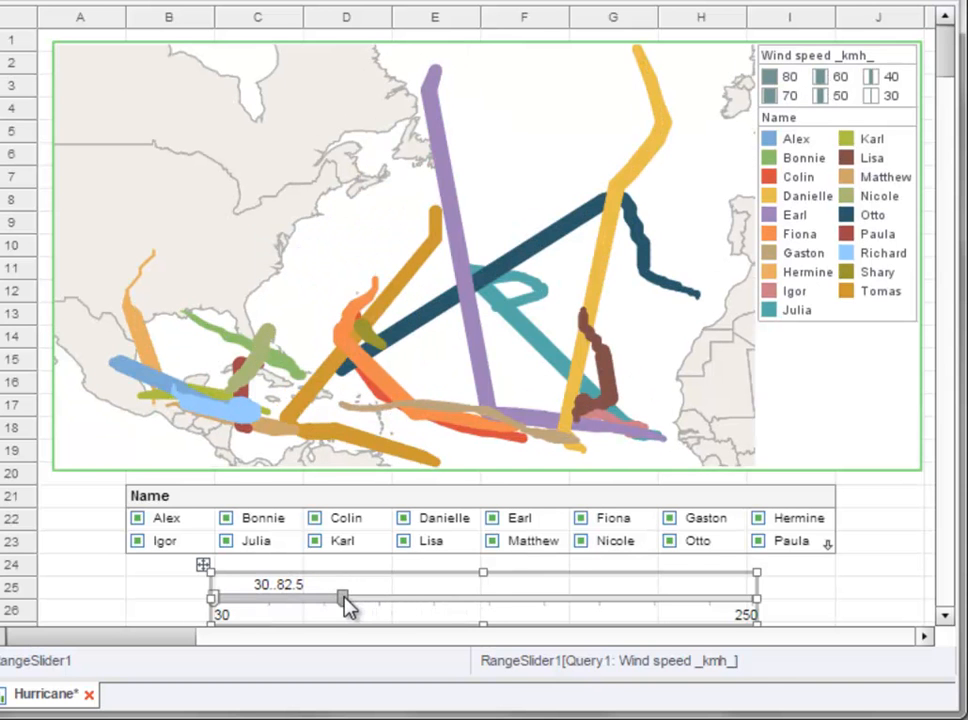
{"action": "double_click", "coordinate": [294, 600]}
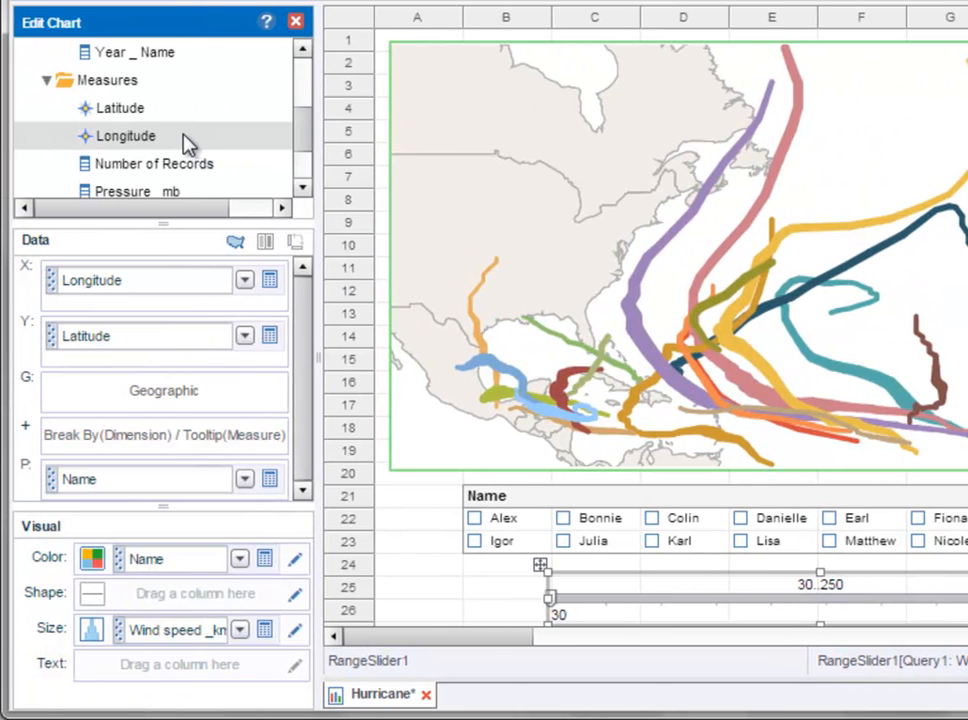
Step: Open the Longitude measure's geographic settings and examine the available map choices
{"action": "left_click", "coordinate": [189, 145]}
{"action": "right_click", "coordinate": [188, 144]}
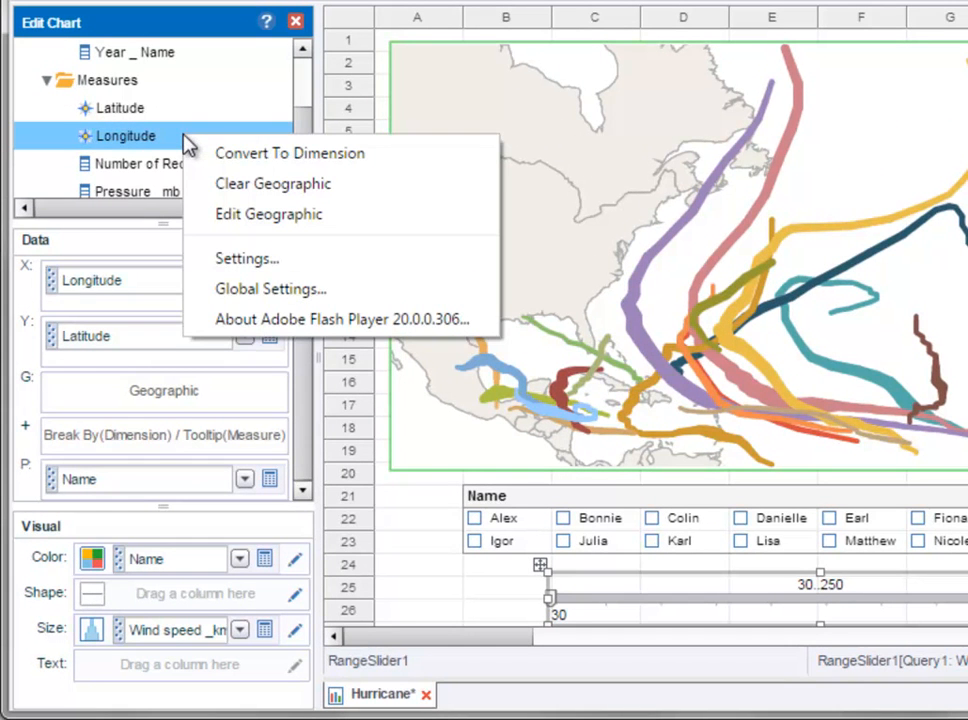
{"action": "left_click", "coordinate": [295, 216]}
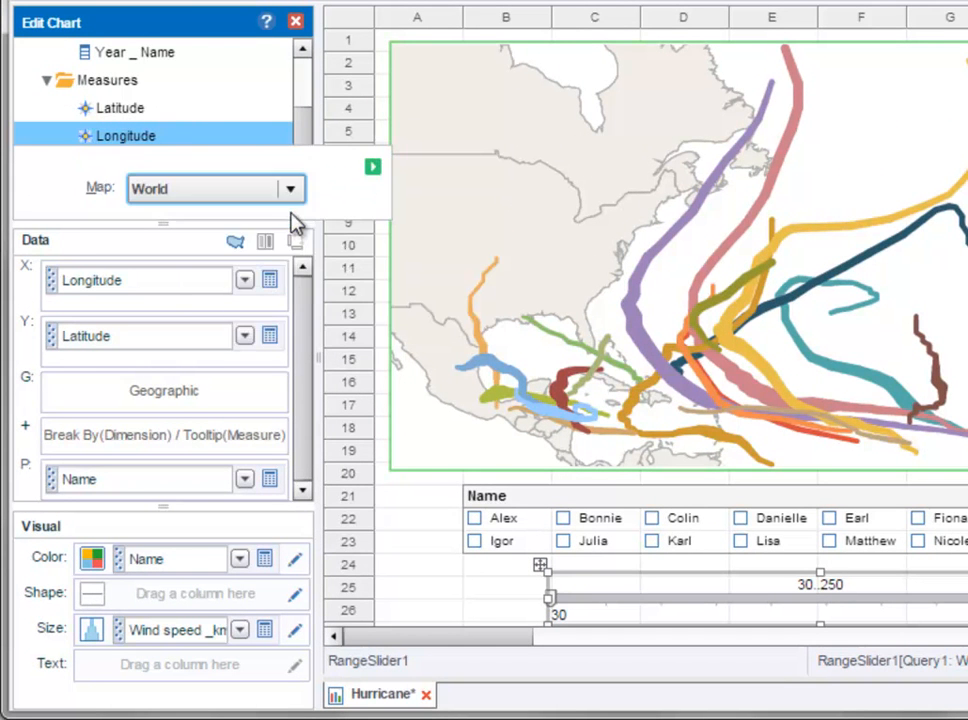
{"action": "left_click", "coordinate": [291, 190]}
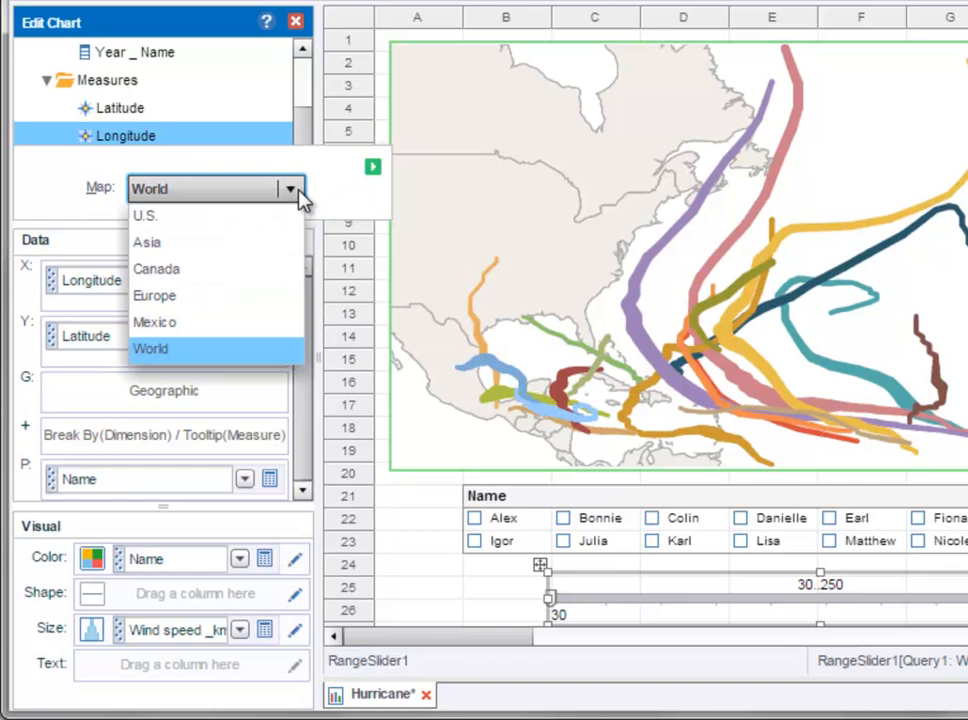